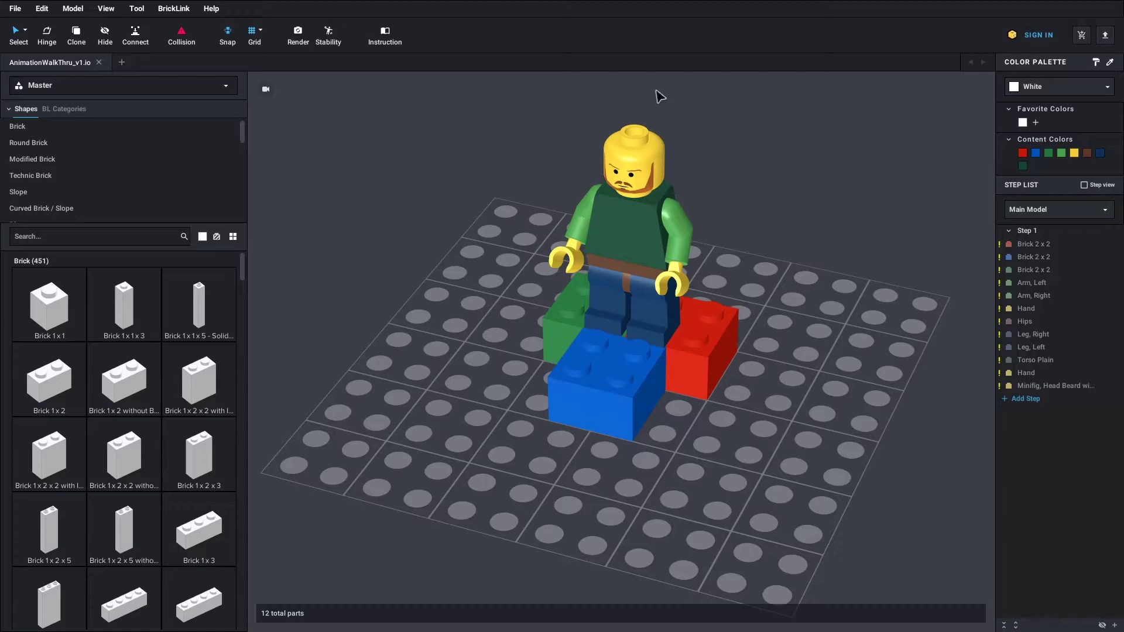
# Open the animation render settings for the minifigure model and centre the figure in the preview.
pyautogui.click(609, 267)
pyautogui.moveTo(609, 266); pyautogui.dragTo(515, 263, button='right')
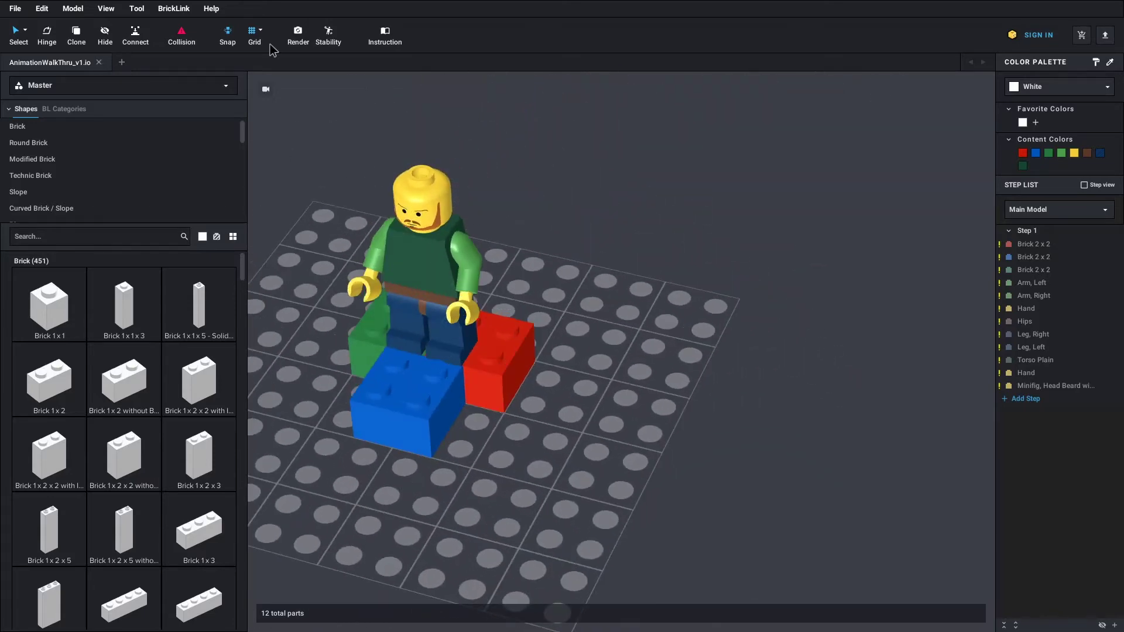
pyautogui.click(298, 35)
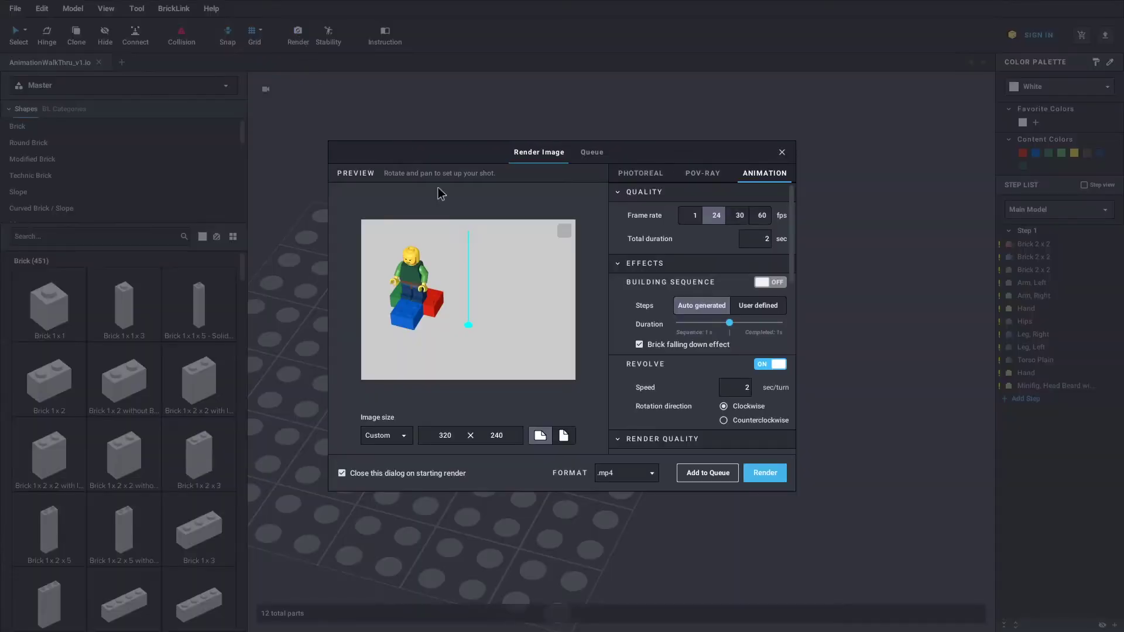
pyautogui.moveTo(416, 311); pyautogui.dragTo(485, 307, button='middle')
# Keep the frame rate at 24 fps, switch the Revolve effect off and the Building Sequence effect on.
pyautogui.click(696, 219)
pyautogui.click(715, 216)
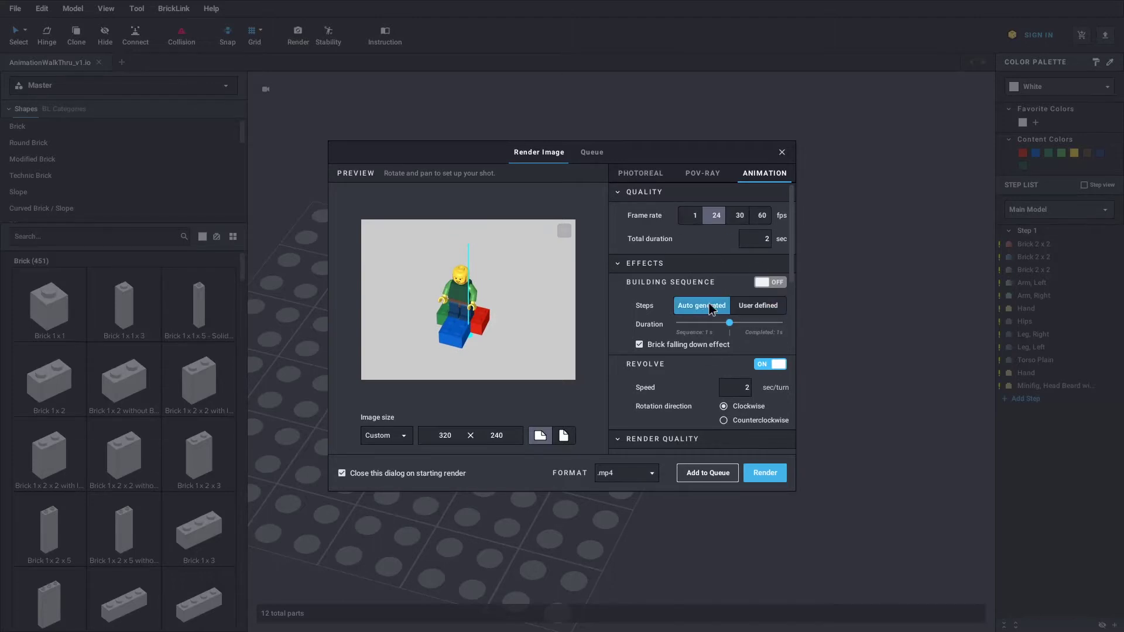
pyautogui.click(774, 364)
pyautogui.click(769, 283)
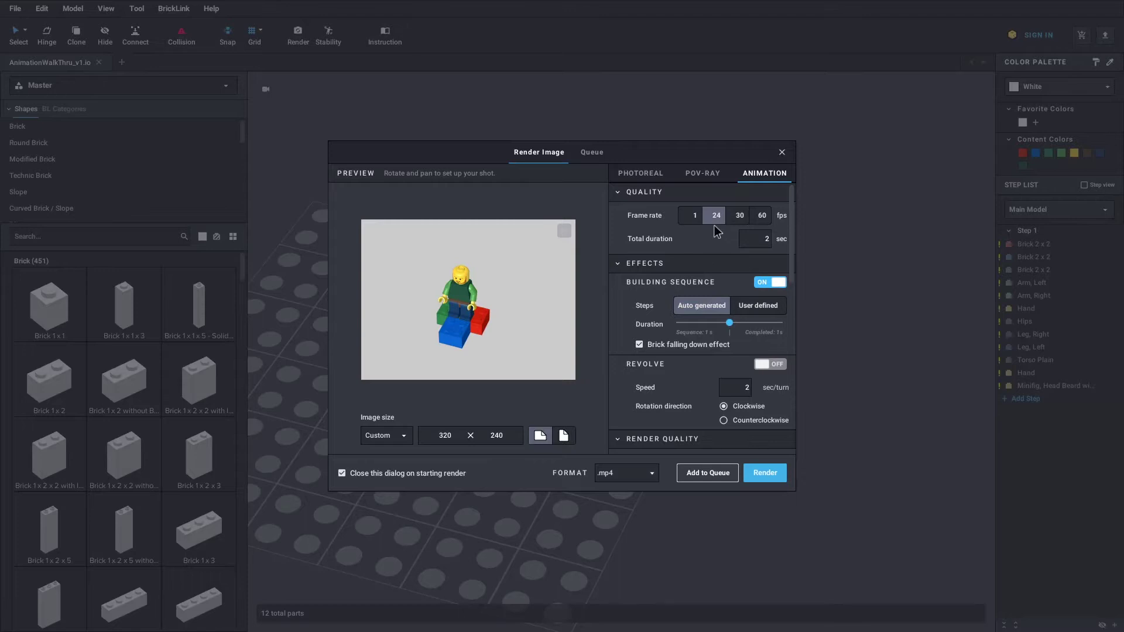
pyautogui.click(702, 220)
pyautogui.click(714, 219)
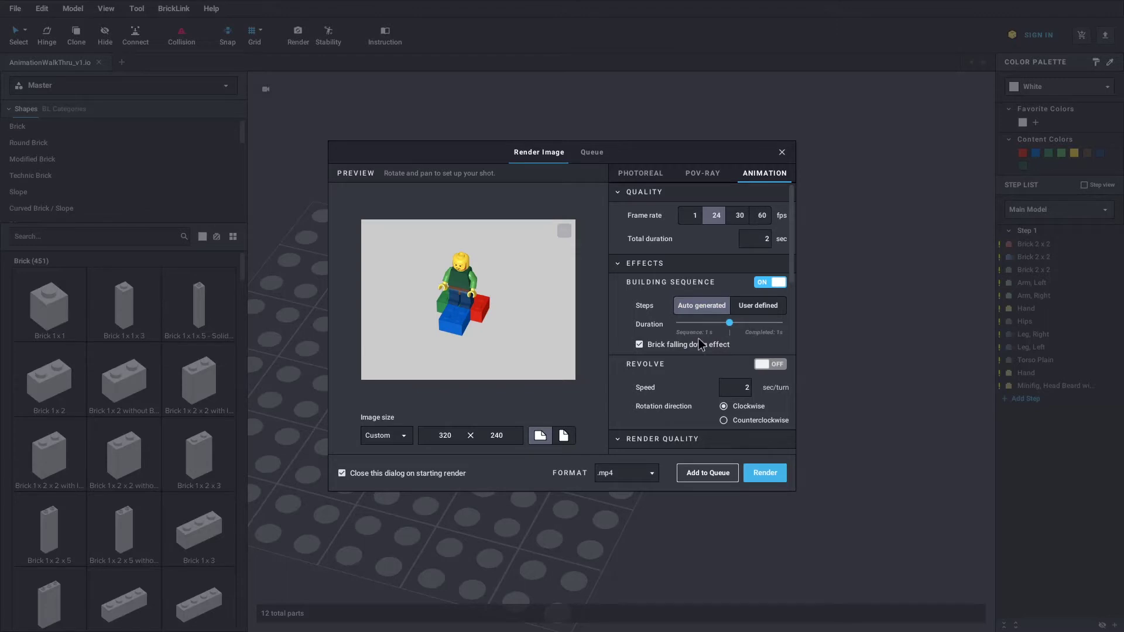
# Set the camera rotation to the first angled preset (X -30, Y 30) and pan the preview to about X -4, Y 15.
pyautogui.scroll(-1, 658, 319)
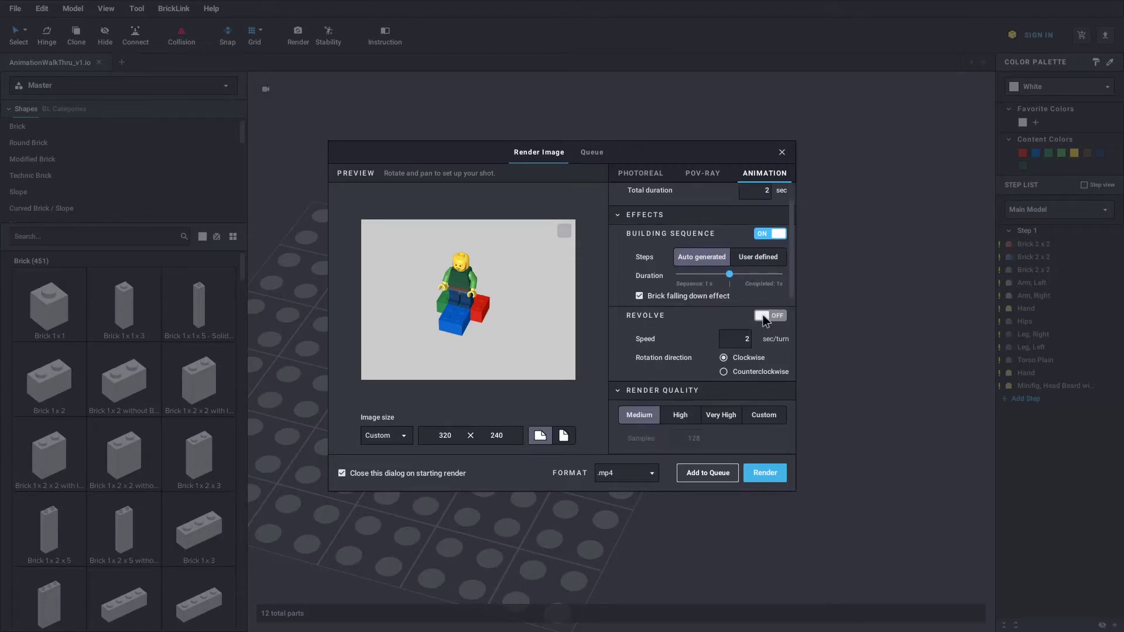
pyautogui.scroll(-2, 674, 321)
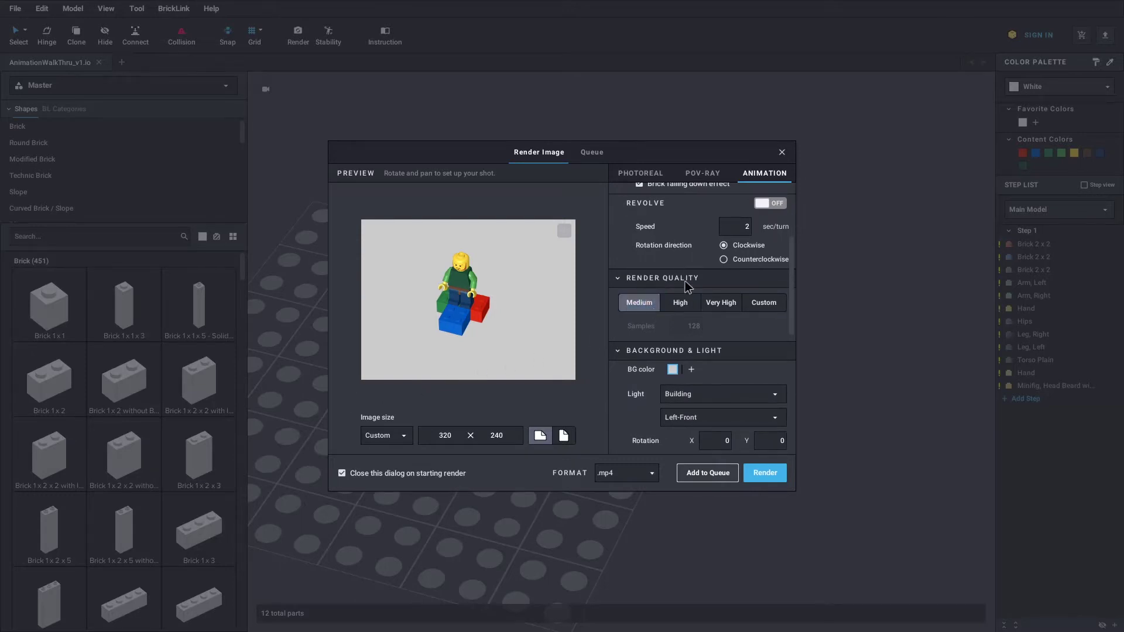
pyautogui.click(670, 306)
pyautogui.scroll(-2, 672, 310)
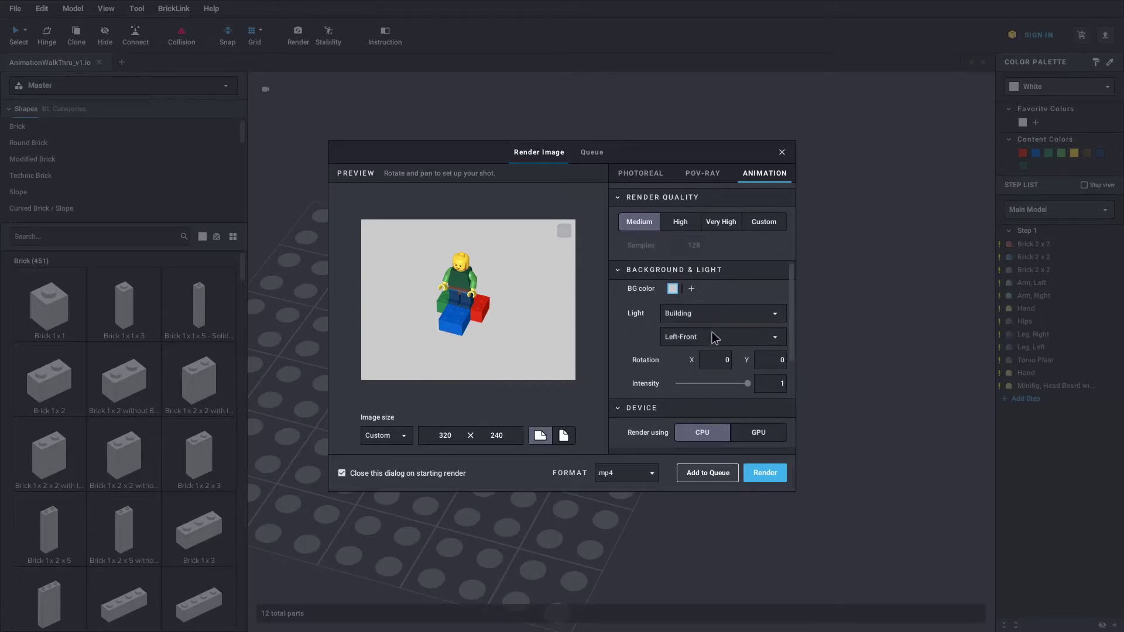
pyautogui.scroll(-1, 665, 319)
pyautogui.scroll(-1, 708, 342)
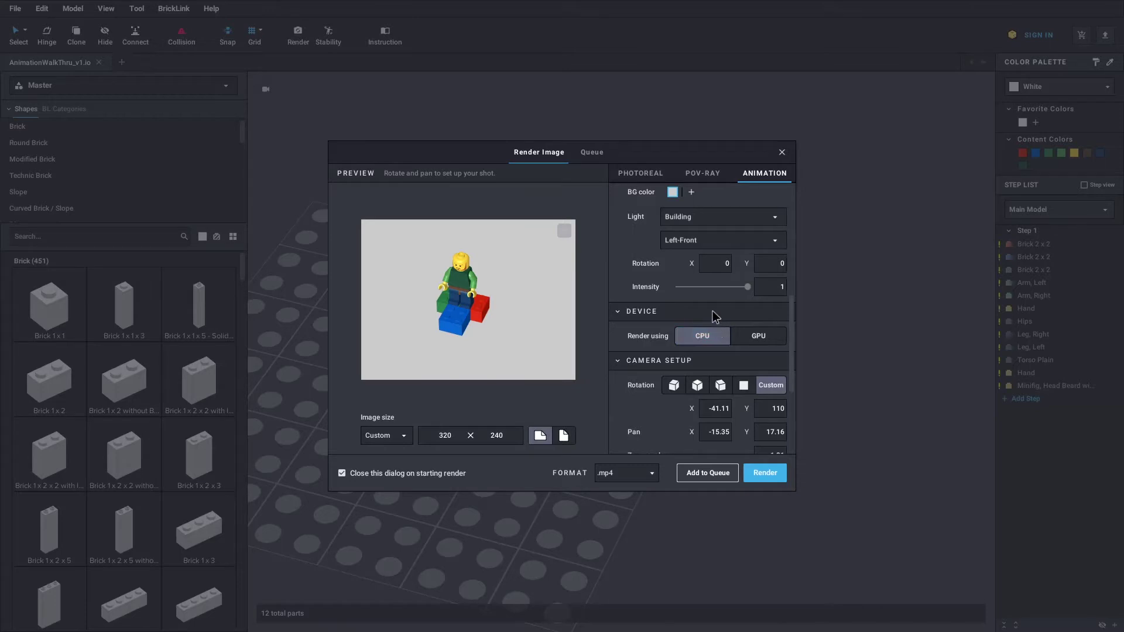
pyautogui.scroll(-3, 658, 290)
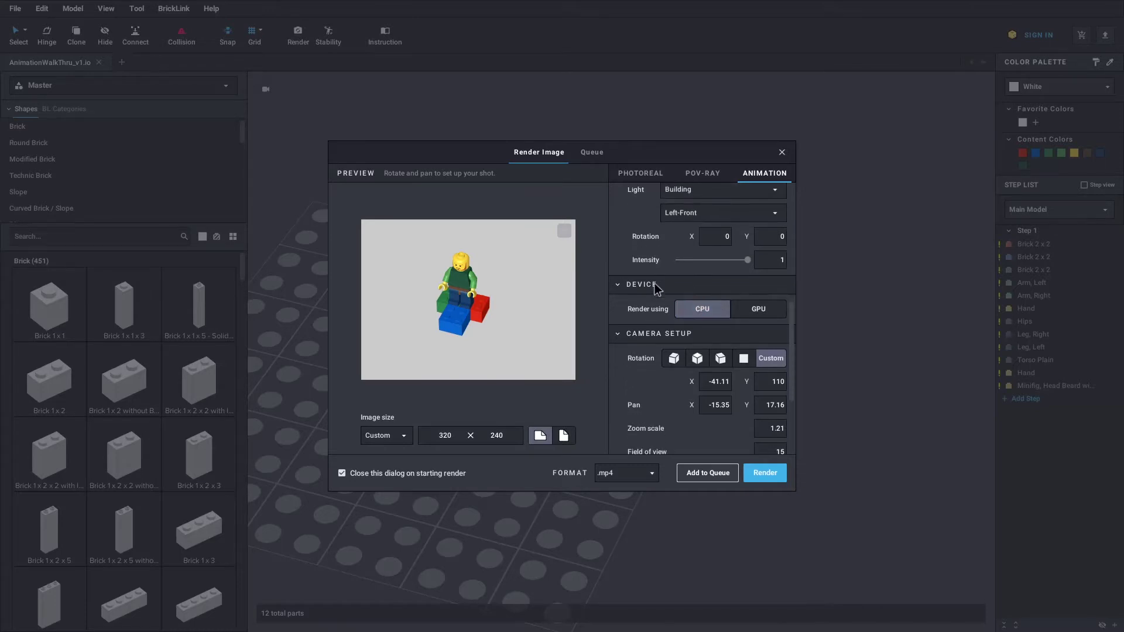
pyautogui.click(673, 323)
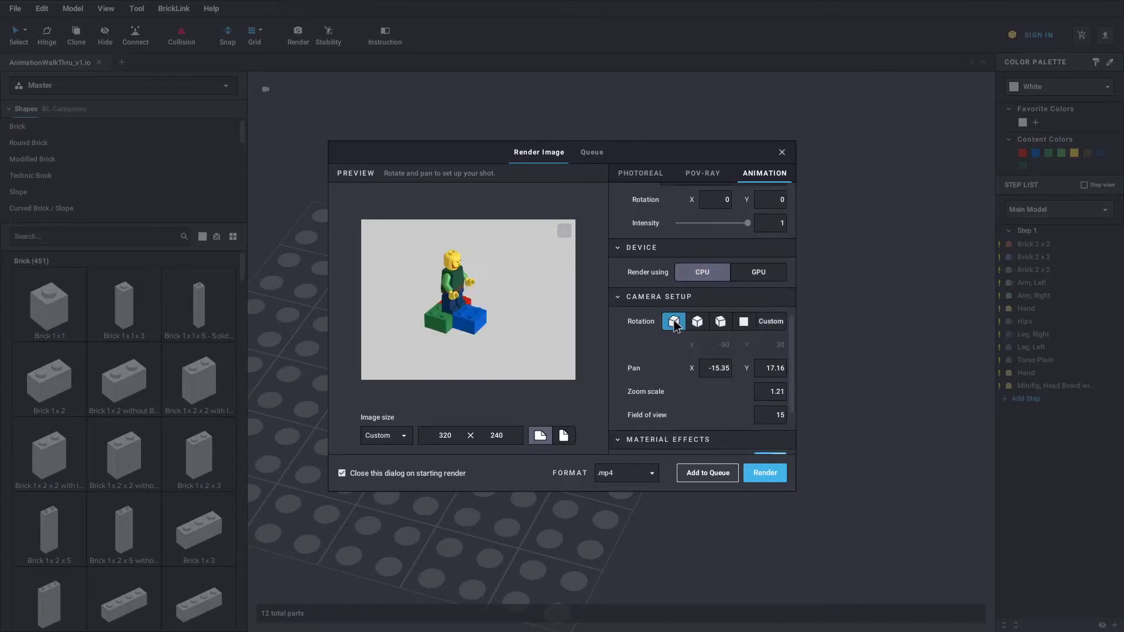
pyautogui.moveTo(462, 311); pyautogui.dragTo(469, 311)
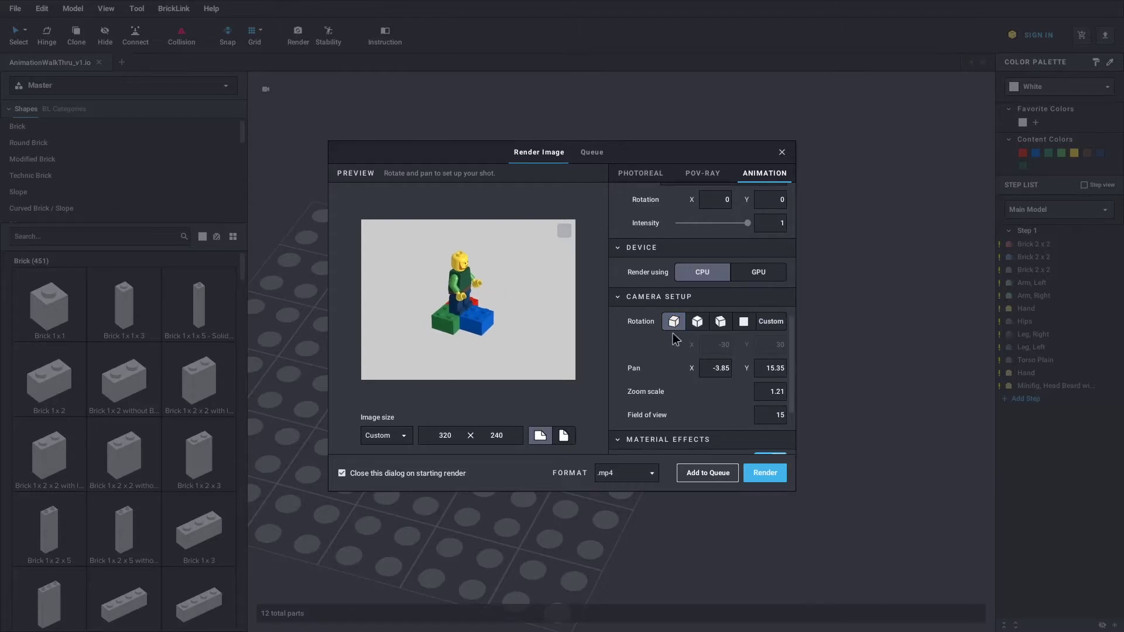
# Examine the remaining camera, material effects and output format options, keeping the .mp4 format.
pyautogui.scroll(-1, 673, 333)
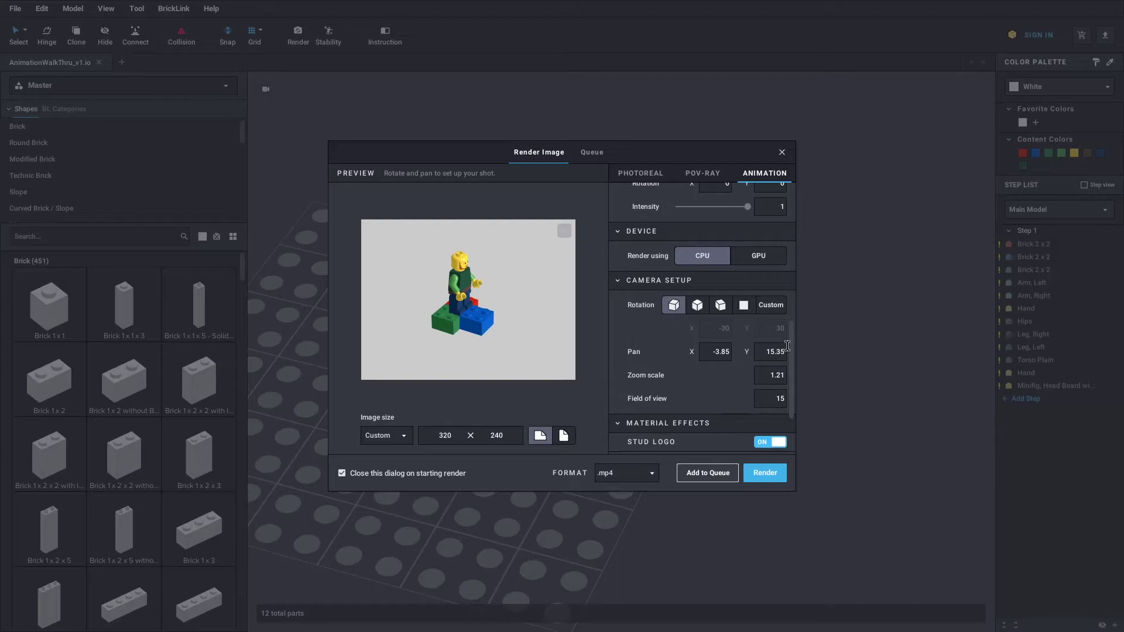
pyautogui.moveTo(791, 352); pyautogui.dragTo(798, 396)
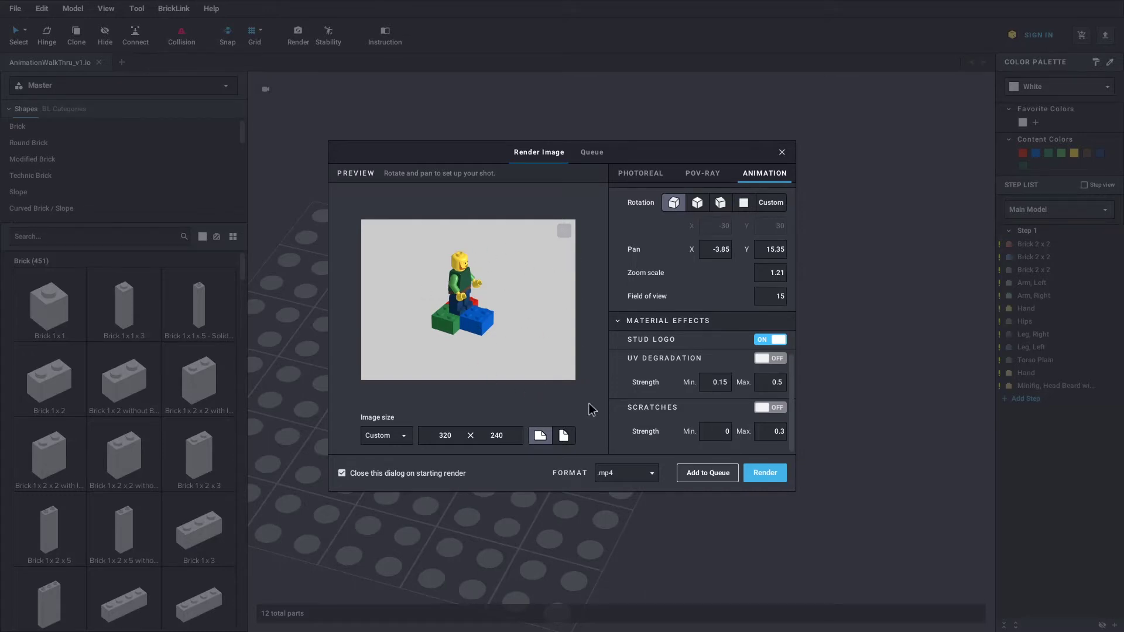
pyautogui.click(658, 477)
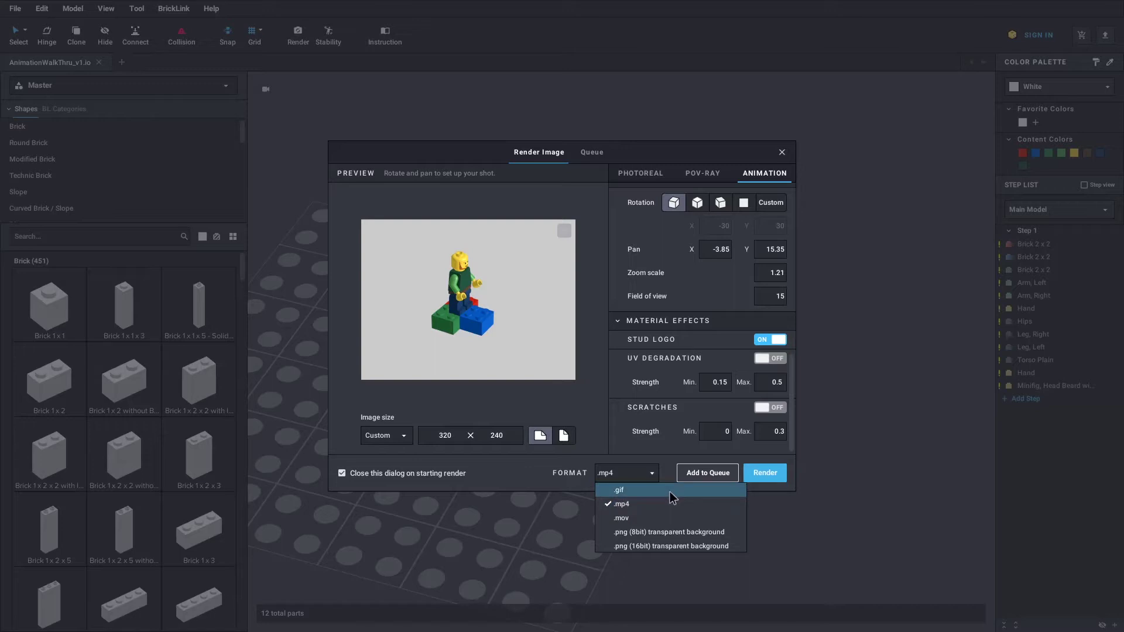
pyautogui.click(601, 405)
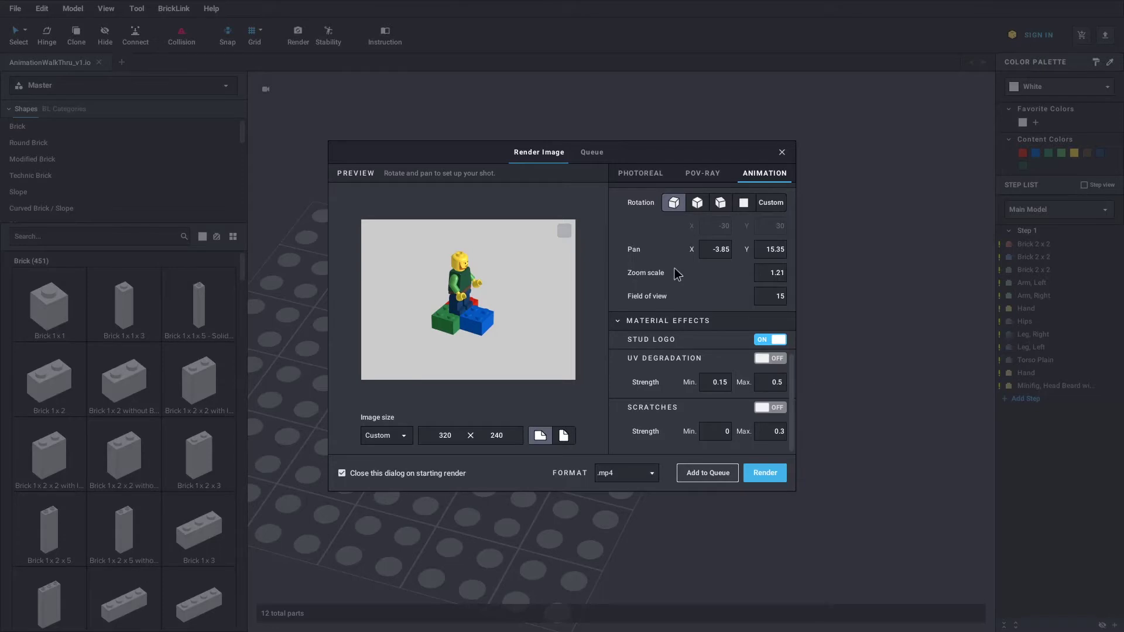
pyautogui.scroll(5, 676, 273)
pyautogui.scroll(5, 664, 275)
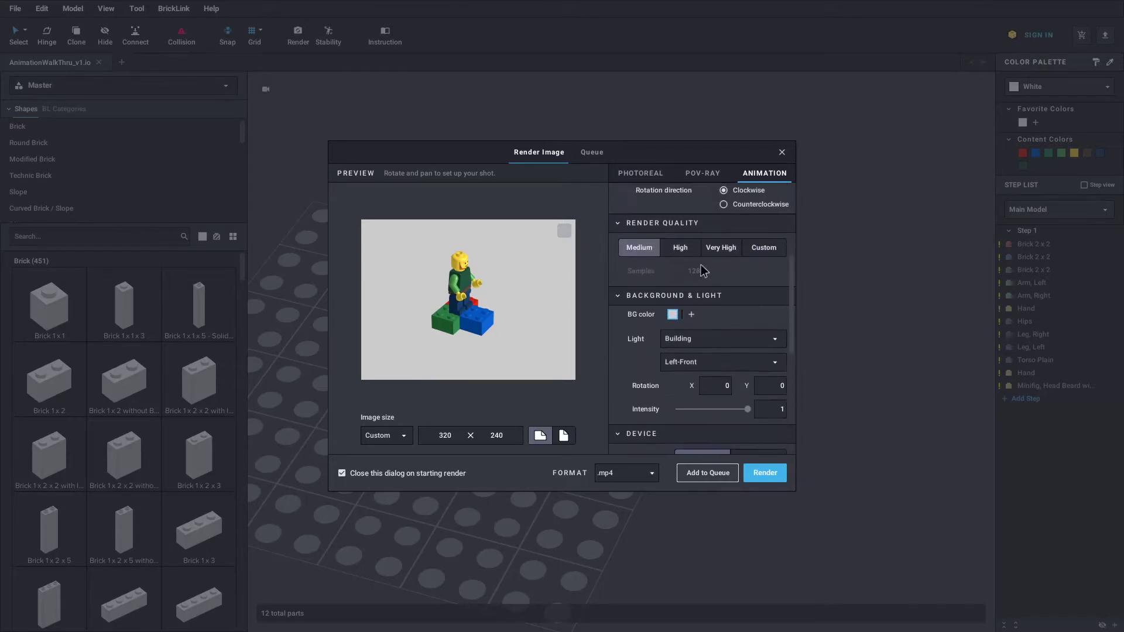
pyautogui.scroll(1, 664, 285)
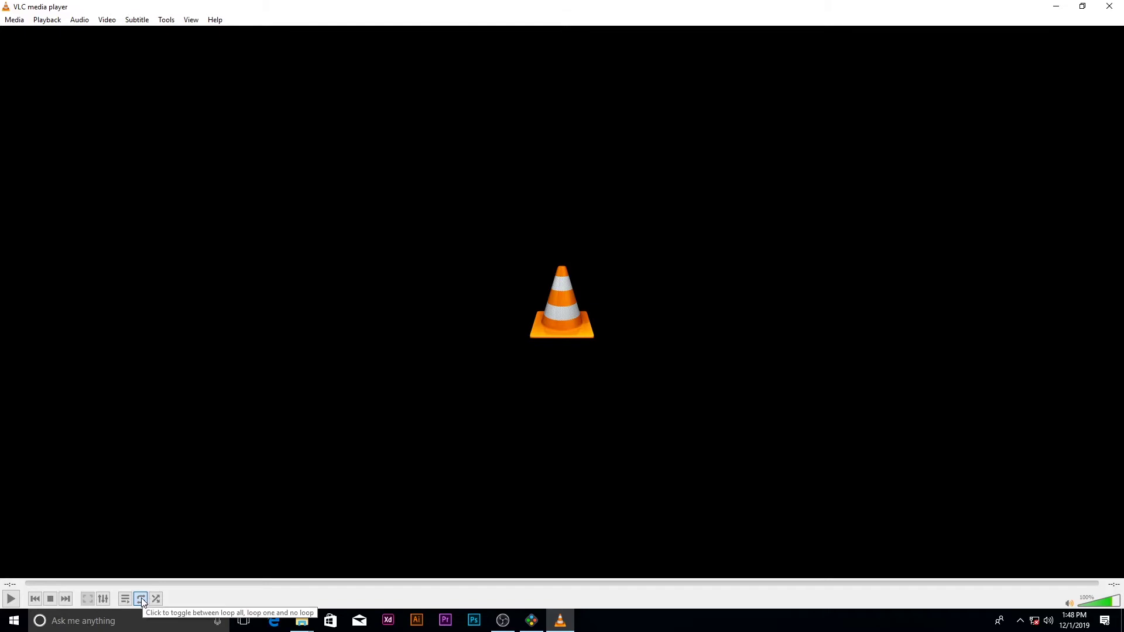
# Play the rendered building sequence animation in VLC media player.
pyautogui.click(11, 600)
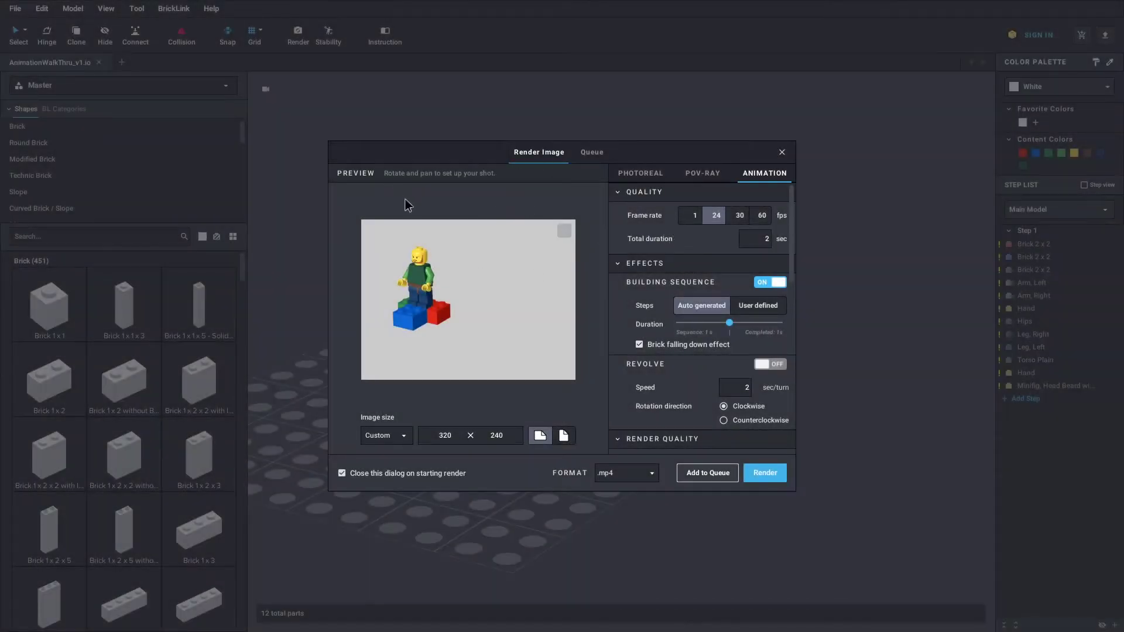
# Centre the model in the Studio render preview and switch the animation effect from Building Sequence to Revolve.
pyautogui.moveTo(423, 300); pyautogui.dragTo(489, 311, button='middle')
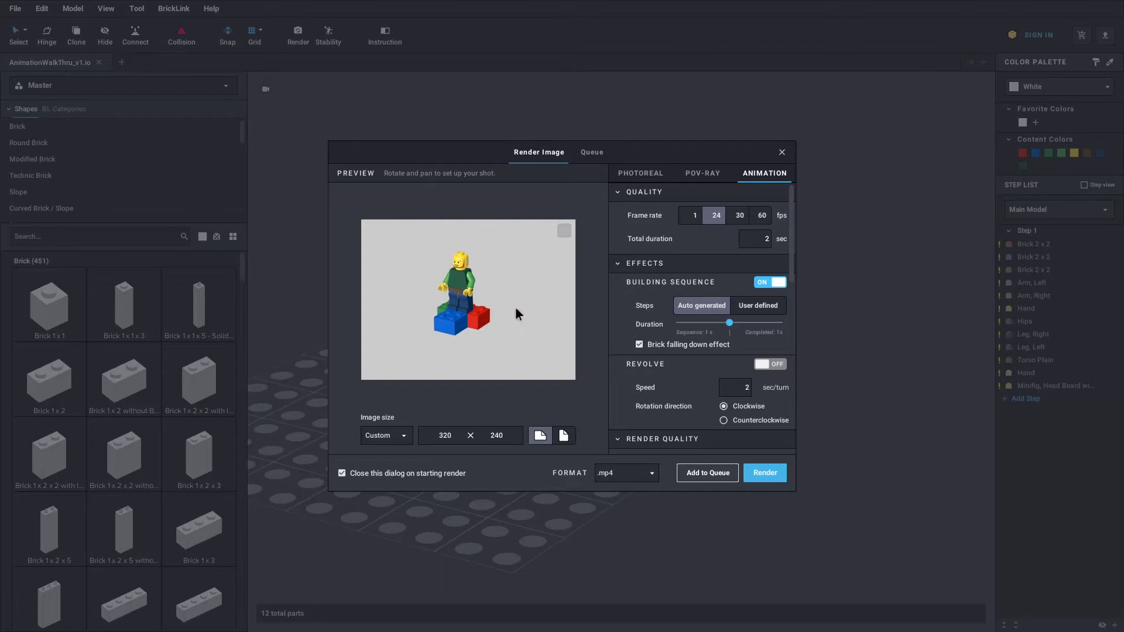
pyautogui.click(764, 283)
pyautogui.scroll(-2, 725, 305)
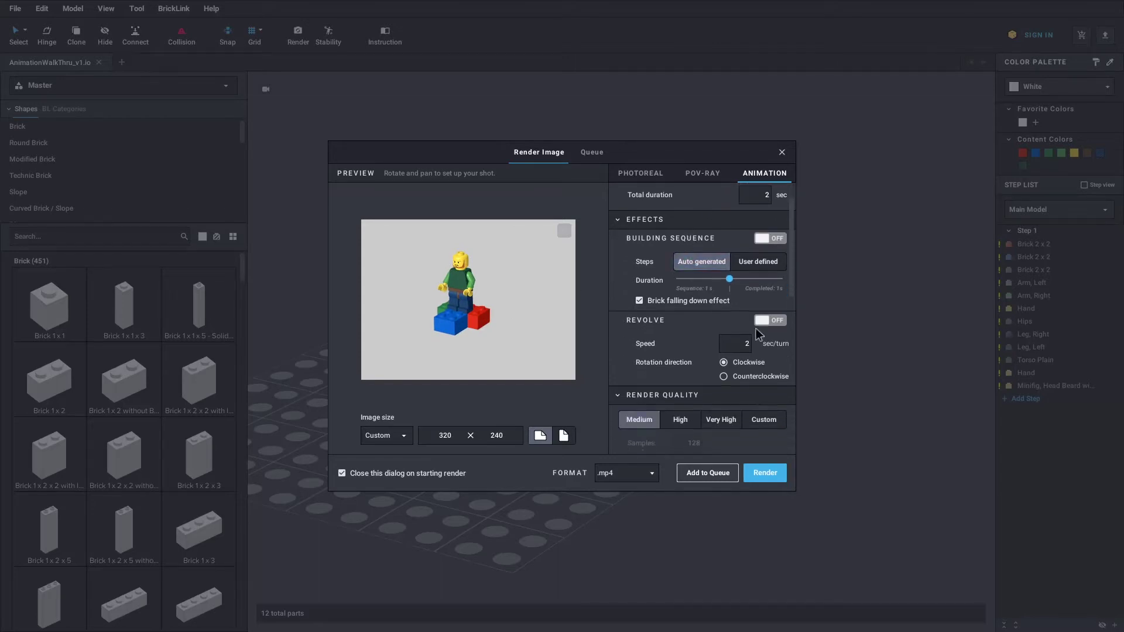
pyautogui.click(762, 314)
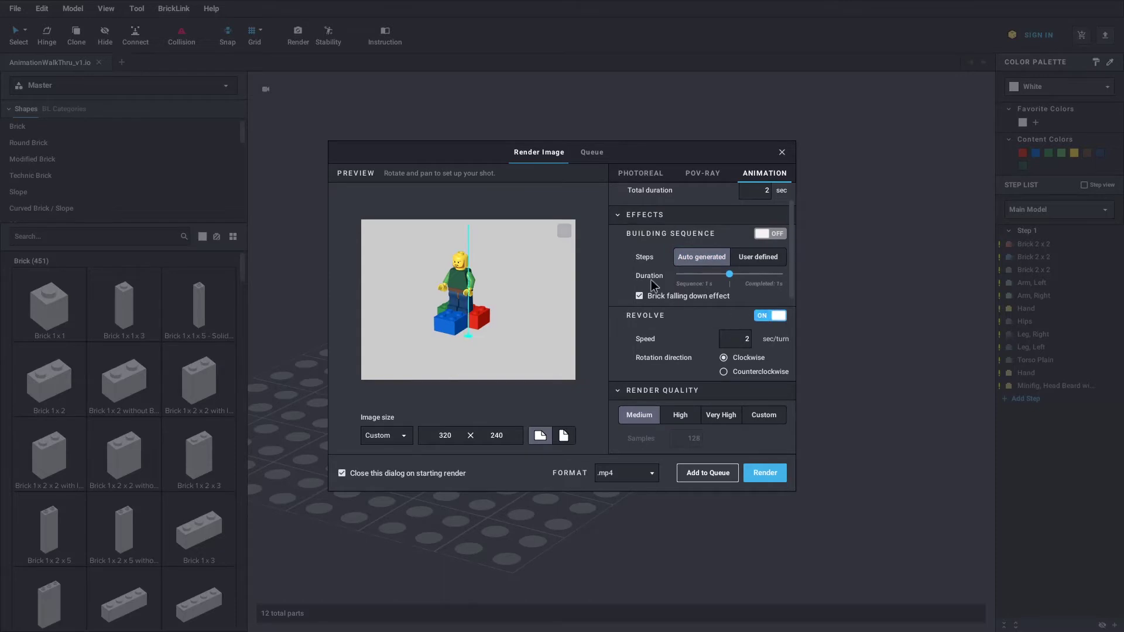
# Set the camera rotation for the revolve animation to the first angled preset (X -30, Y 30), keeping Medium render quality.
pyautogui.scroll(-2, 656, 279)
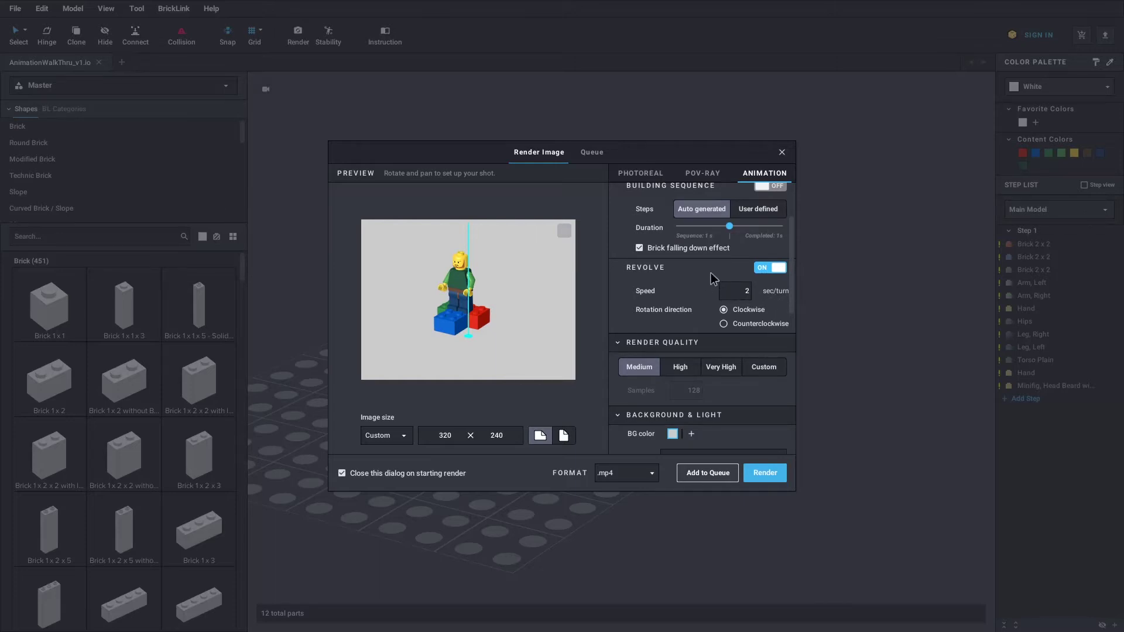
pyautogui.scroll(-1, 663, 313)
pyautogui.click(665, 309)
pyautogui.scroll(-1, 665, 309)
pyautogui.click(628, 281)
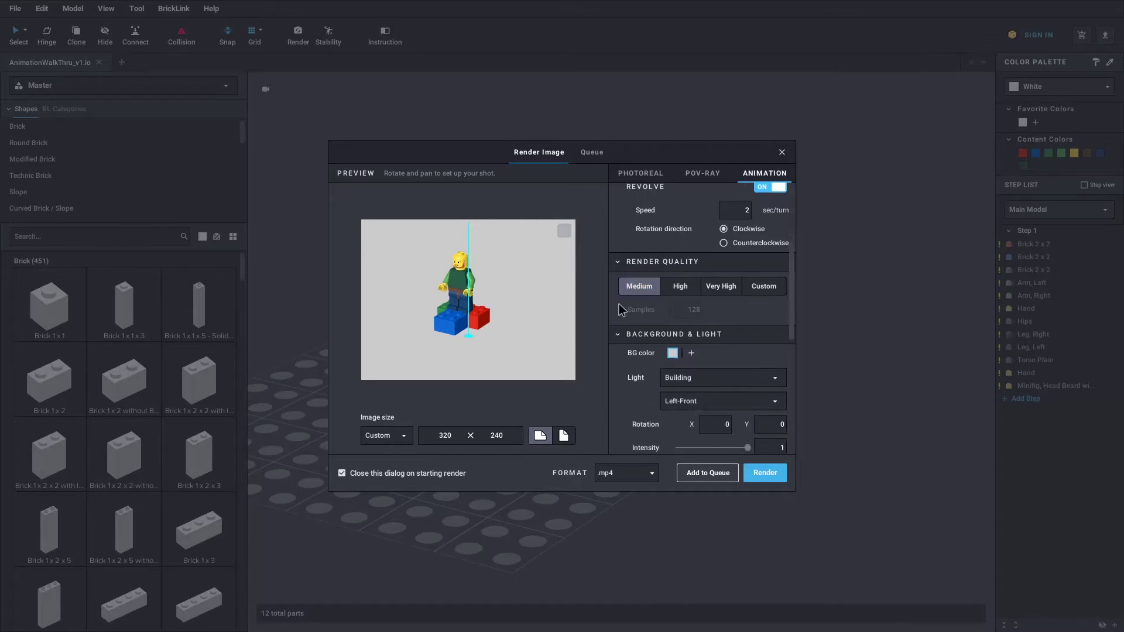
pyautogui.scroll(-1, 629, 304)
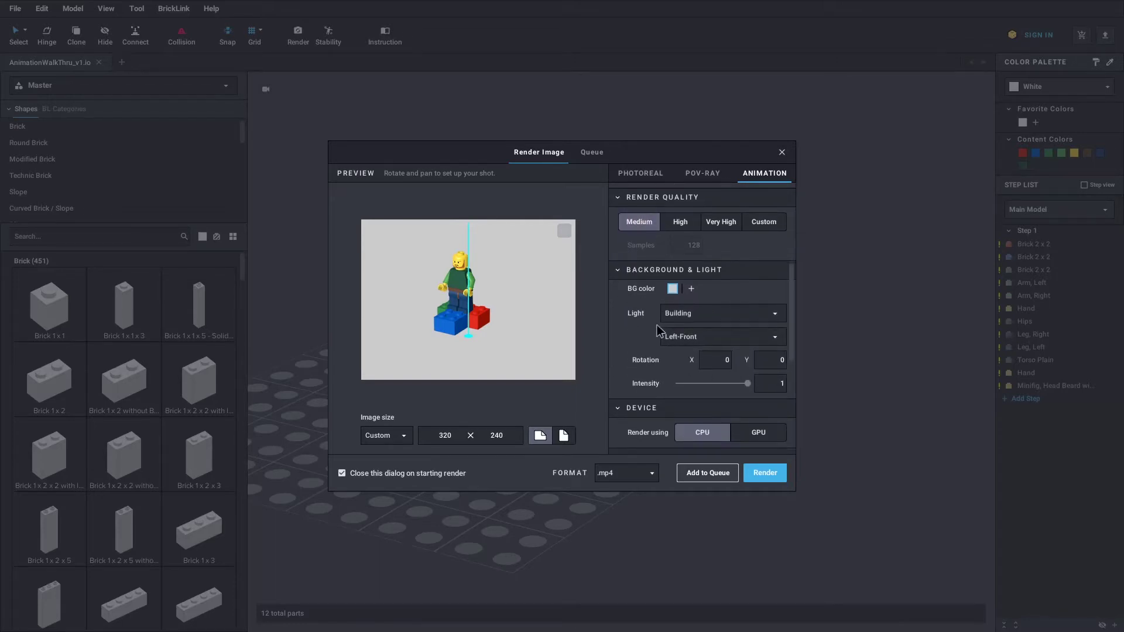
pyautogui.scroll(-2, 651, 328)
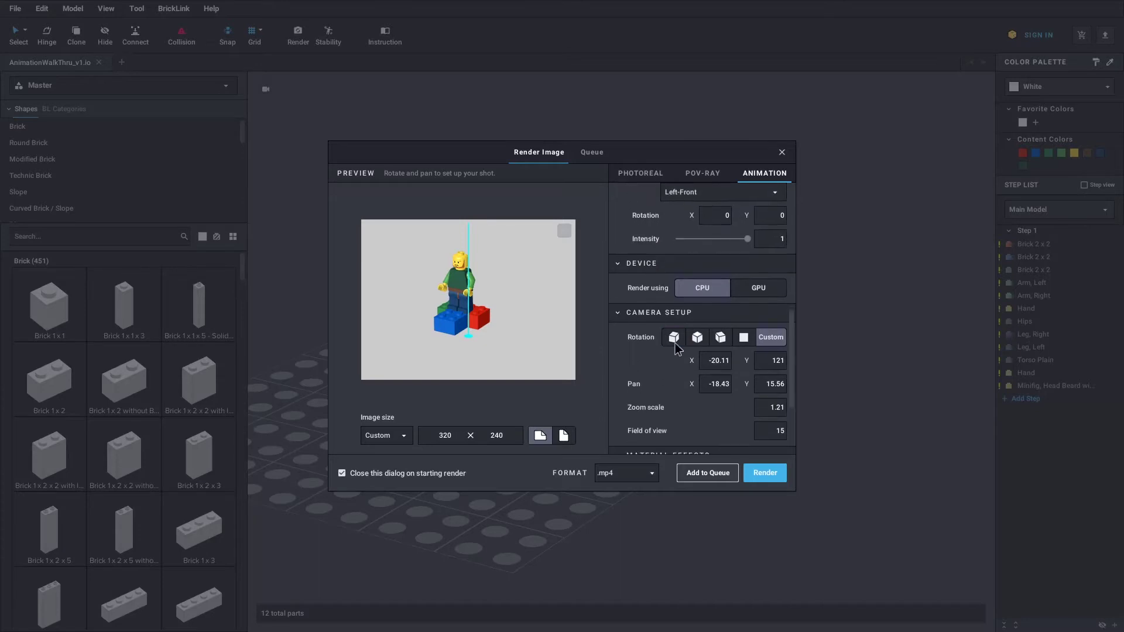
pyautogui.click(676, 339)
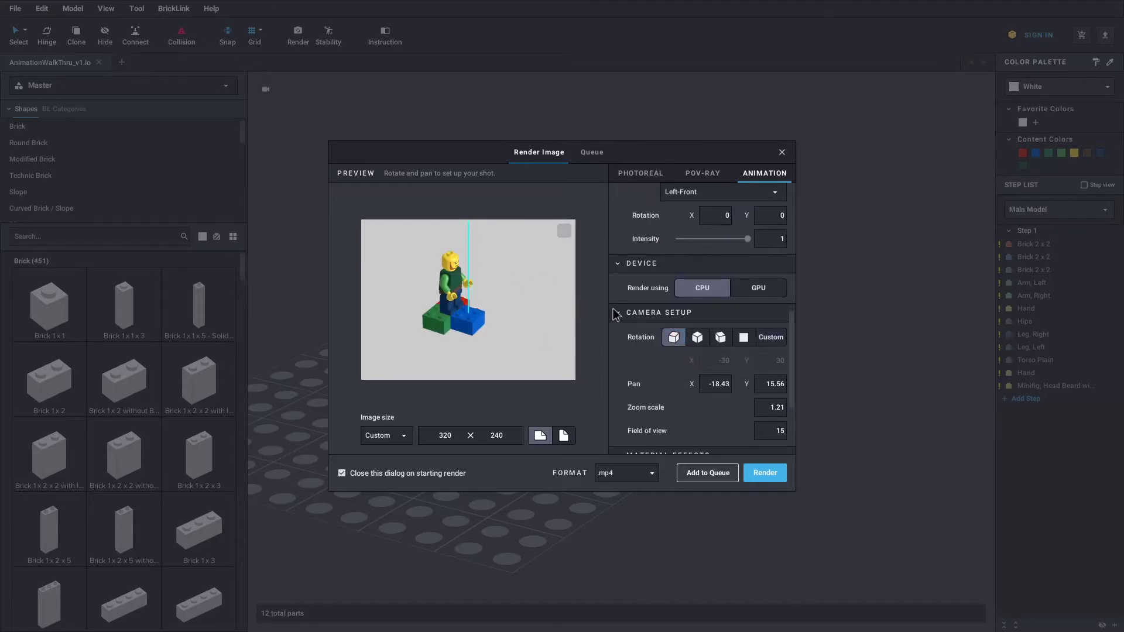
# Pan the preview to line the minifigure up with the revolve axis and start rendering the .mp4 animation.
pyautogui.scroll(-1, 627, 328)
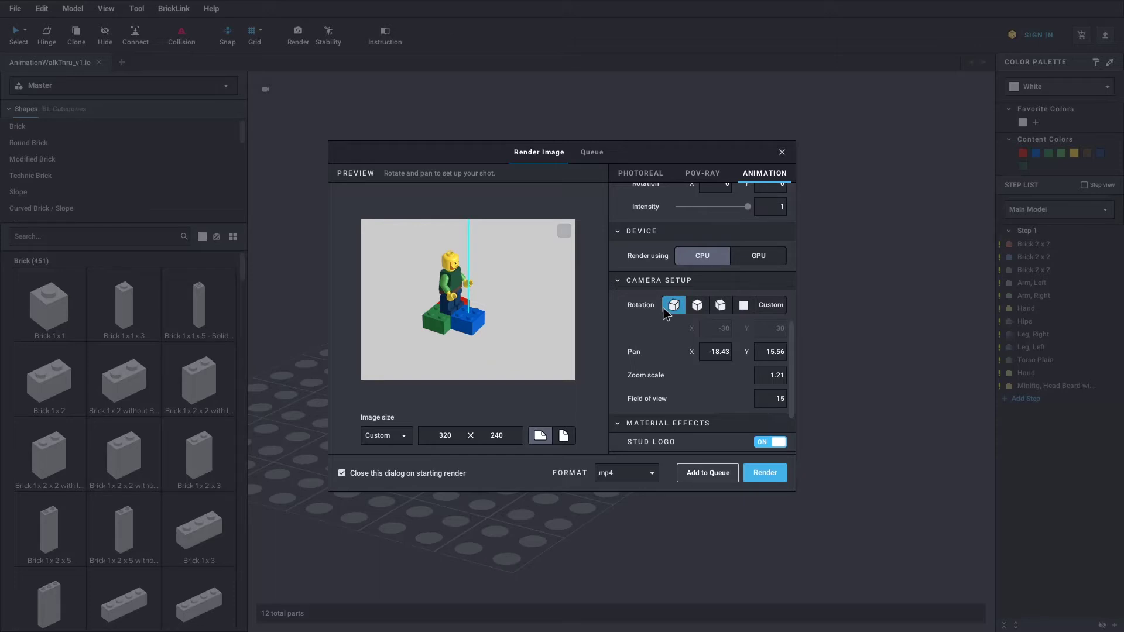
pyautogui.scroll(2, 645, 285)
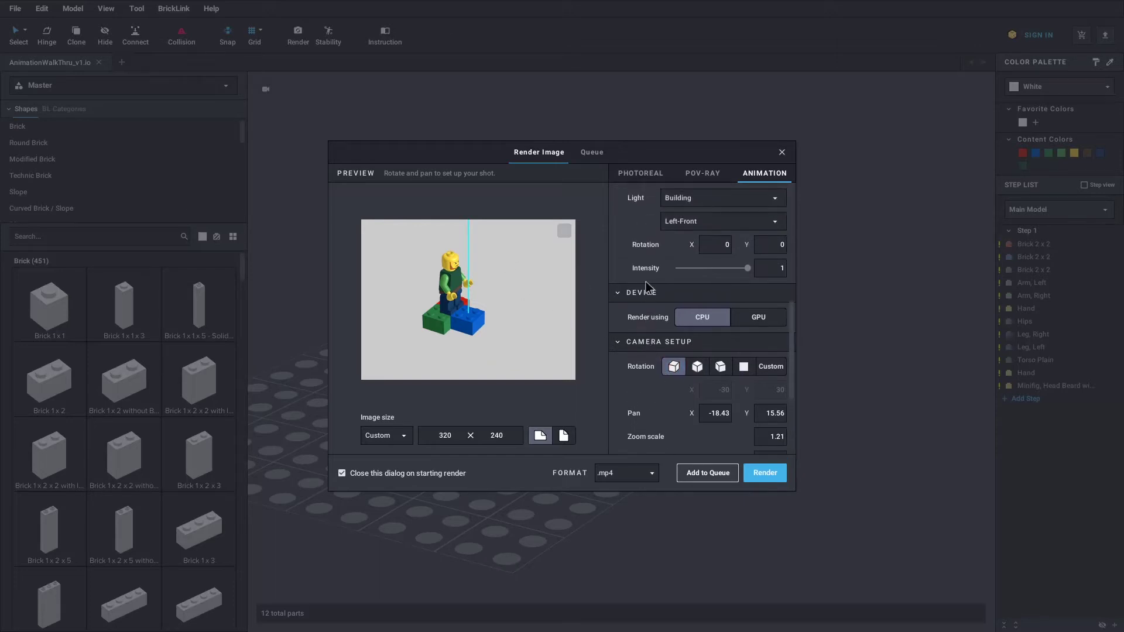
pyautogui.scroll(5, 647, 284)
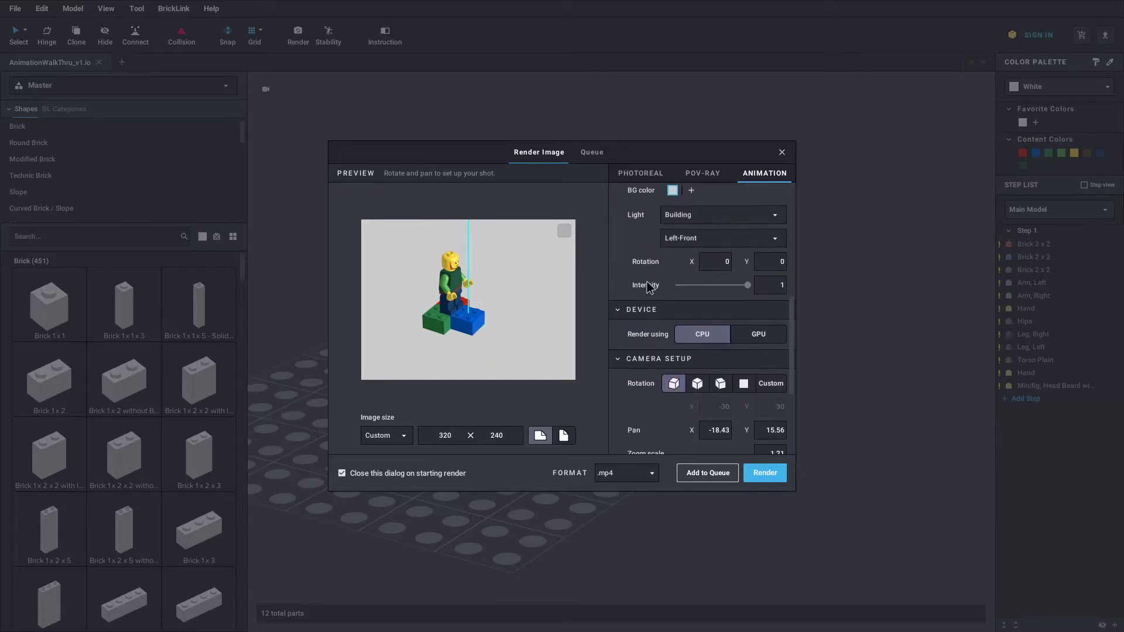
pyautogui.scroll(3, 648, 284)
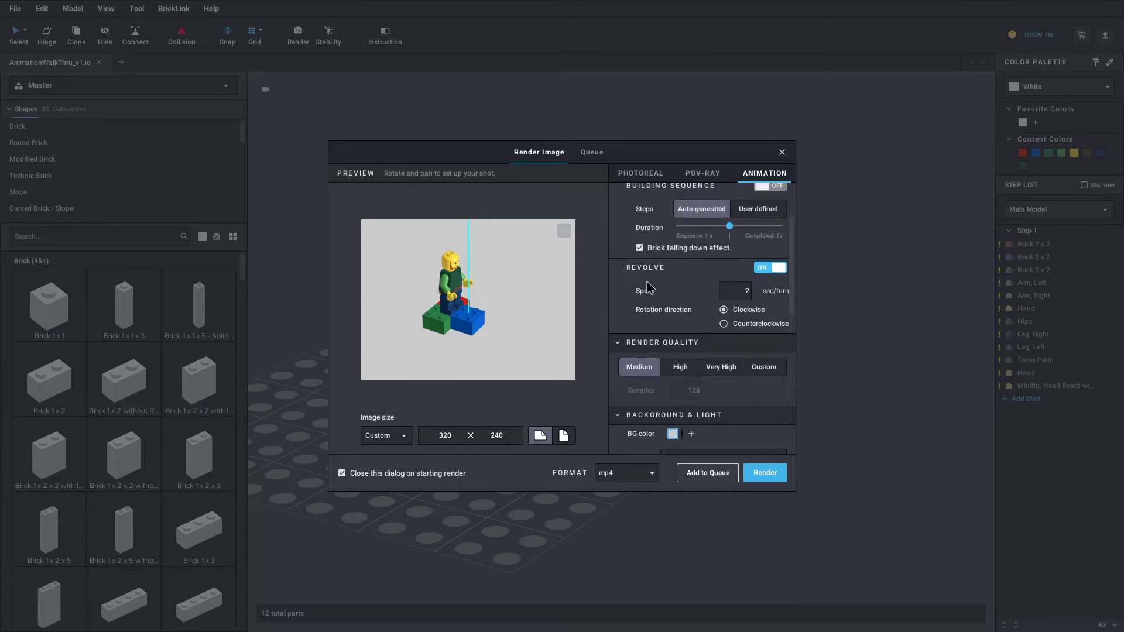
pyautogui.scroll(-1, 648, 285)
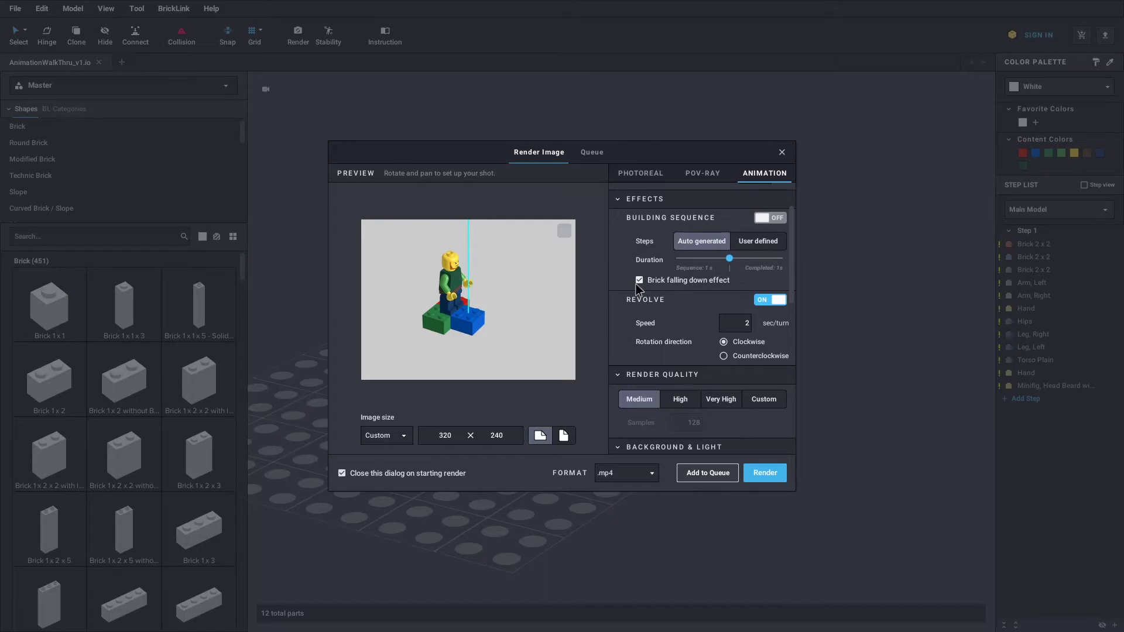
pyautogui.moveTo(452, 307); pyautogui.dragTo(483, 326, button='middle')
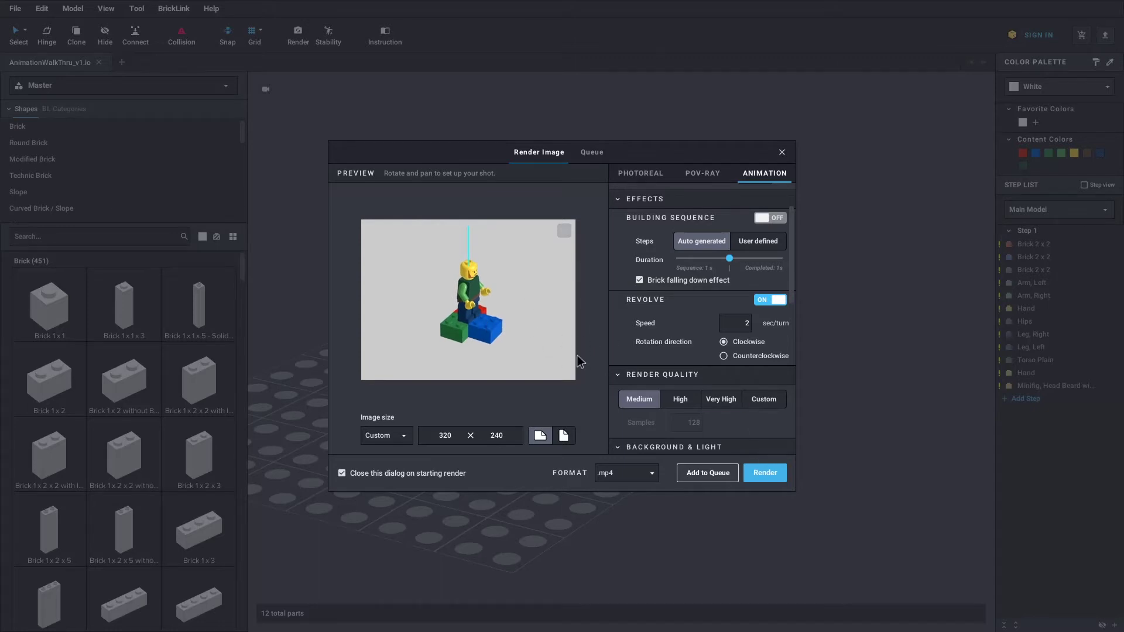
pyautogui.click(775, 472)
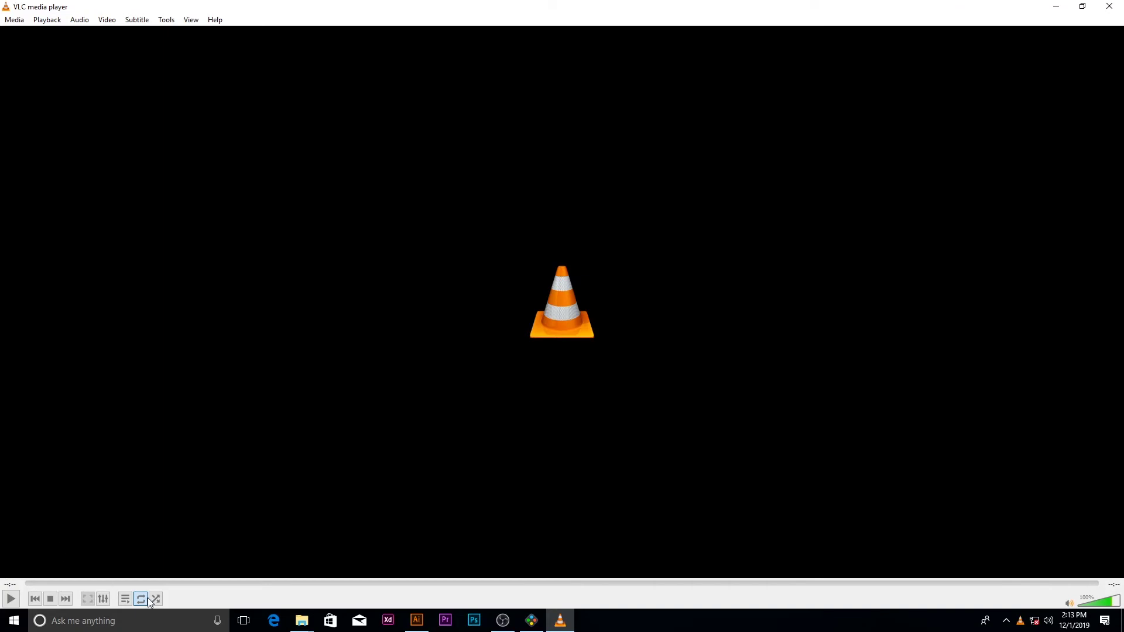
# Play the rendered revolving animation in VLC media player.
pyautogui.click(5, 601)
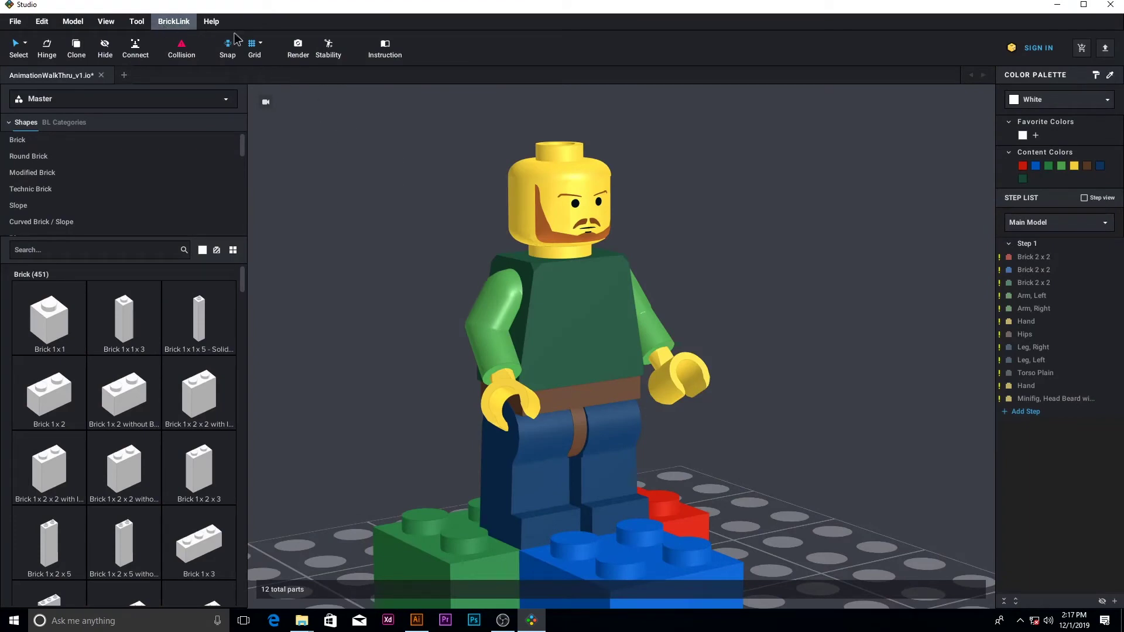
# Switch the render setup to Photoreal and queue a front-view .png (16bit) image of the minifigure's starting pose at 320 × 240.
pyautogui.click(298, 49)
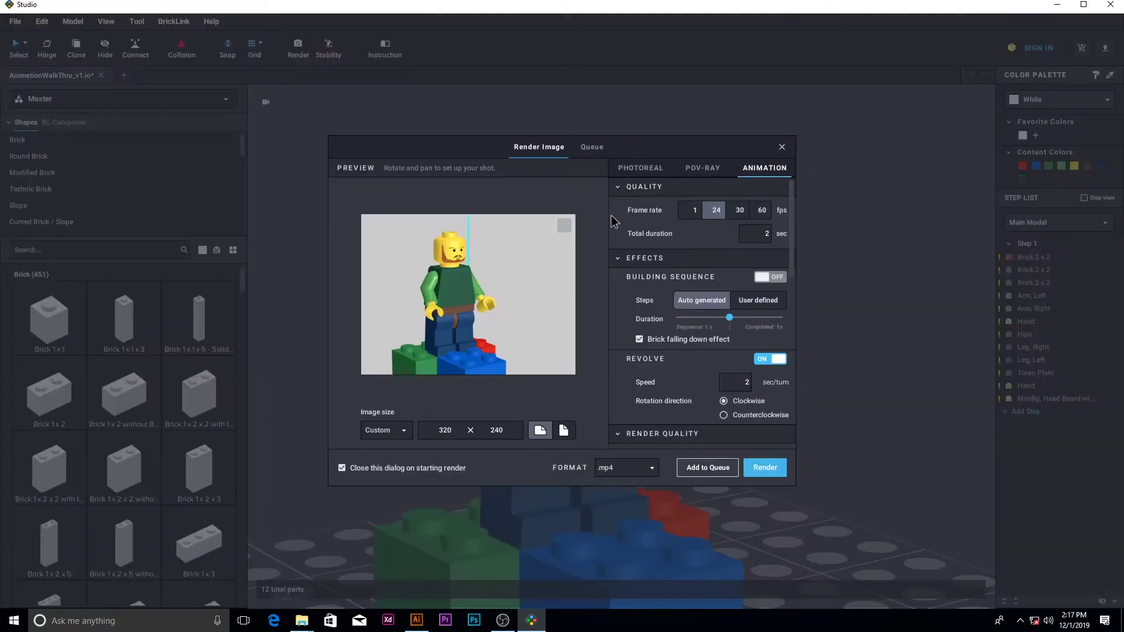
pyautogui.click(649, 171)
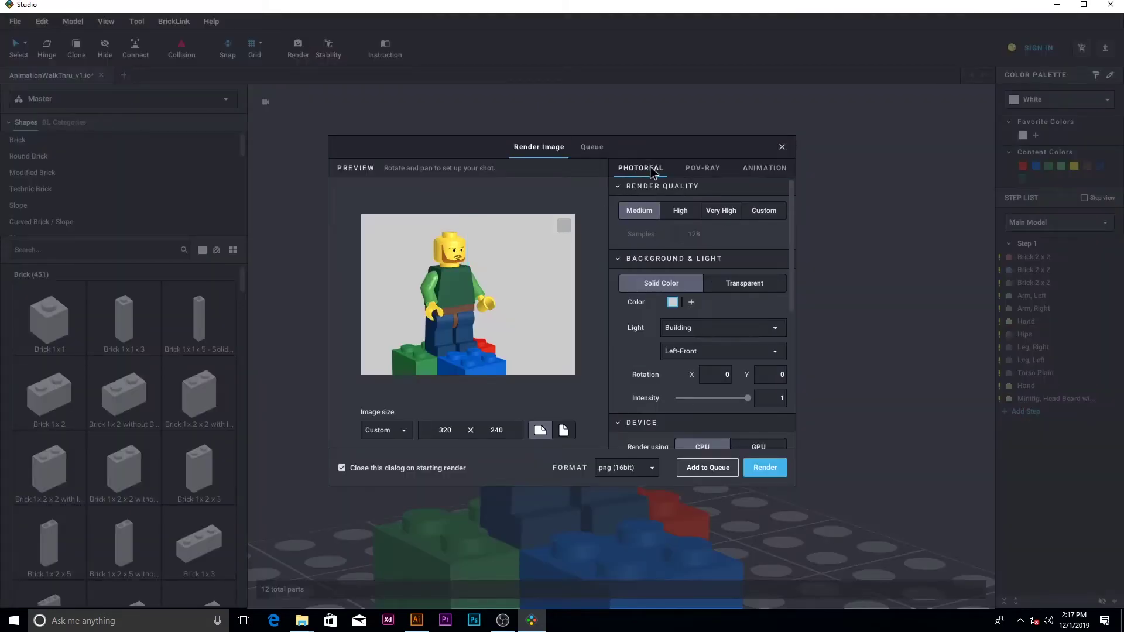
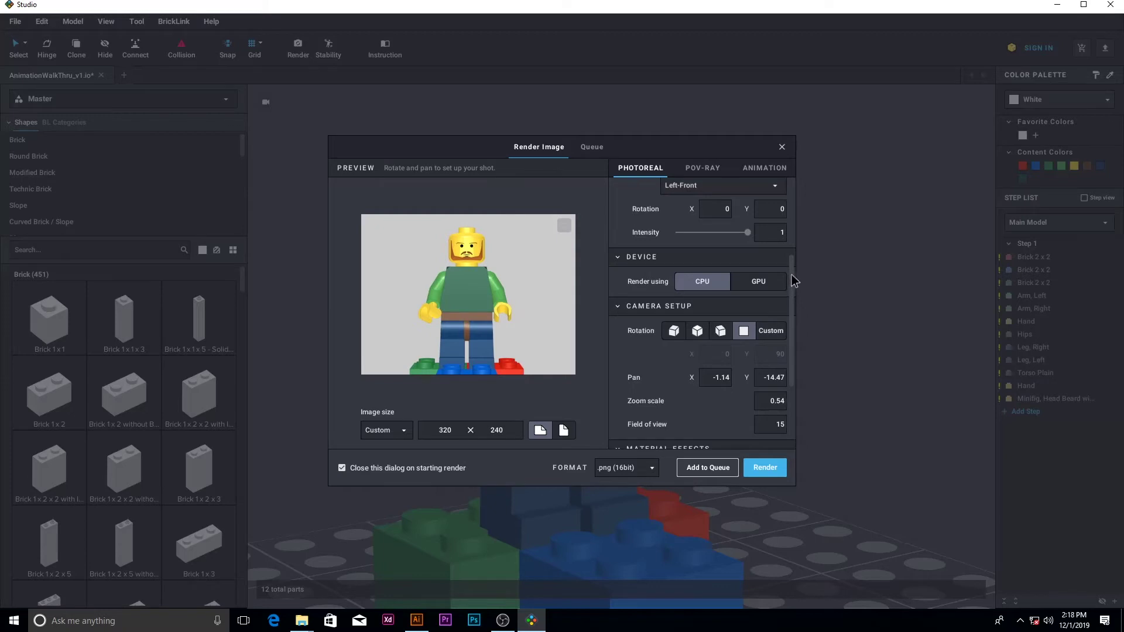
pyautogui.moveTo(790, 270); pyautogui.dragTo(810, 219)
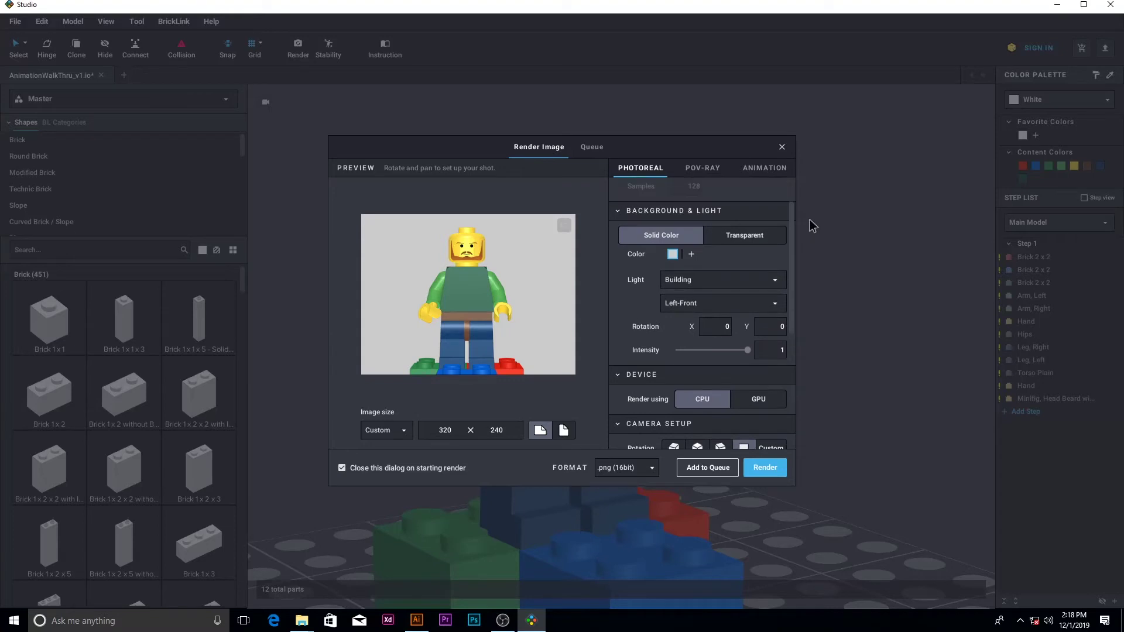
pyautogui.click(707, 468)
pyautogui.click(782, 147)
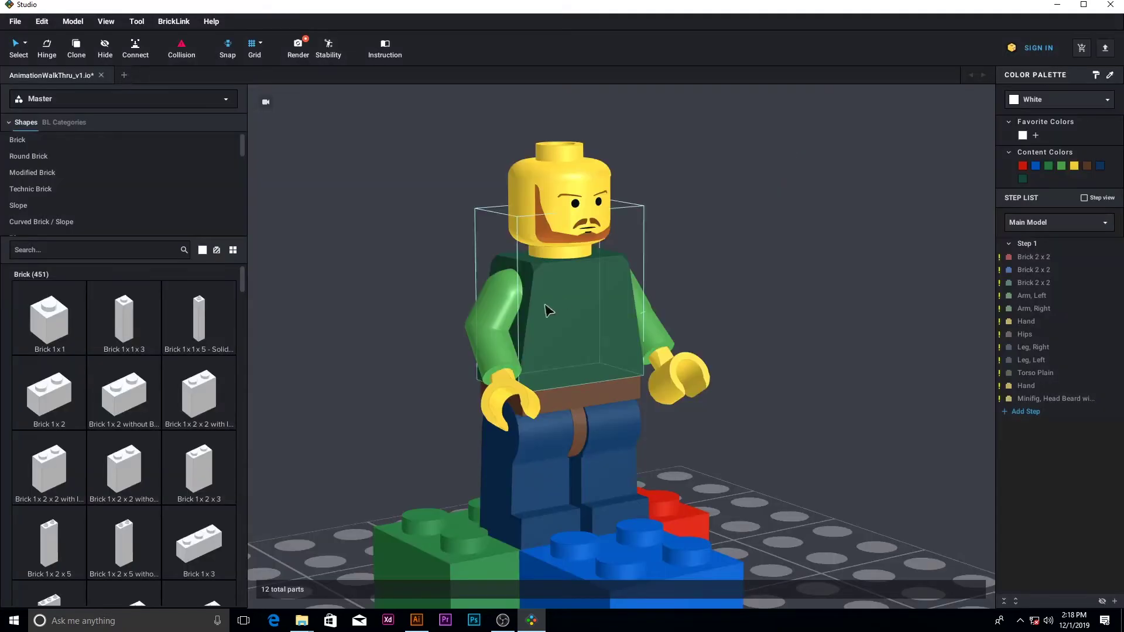
# Select the minifigure's right arm and rotate it with its hand about the shoulder hinge to 335°.
pyautogui.click(486, 327)
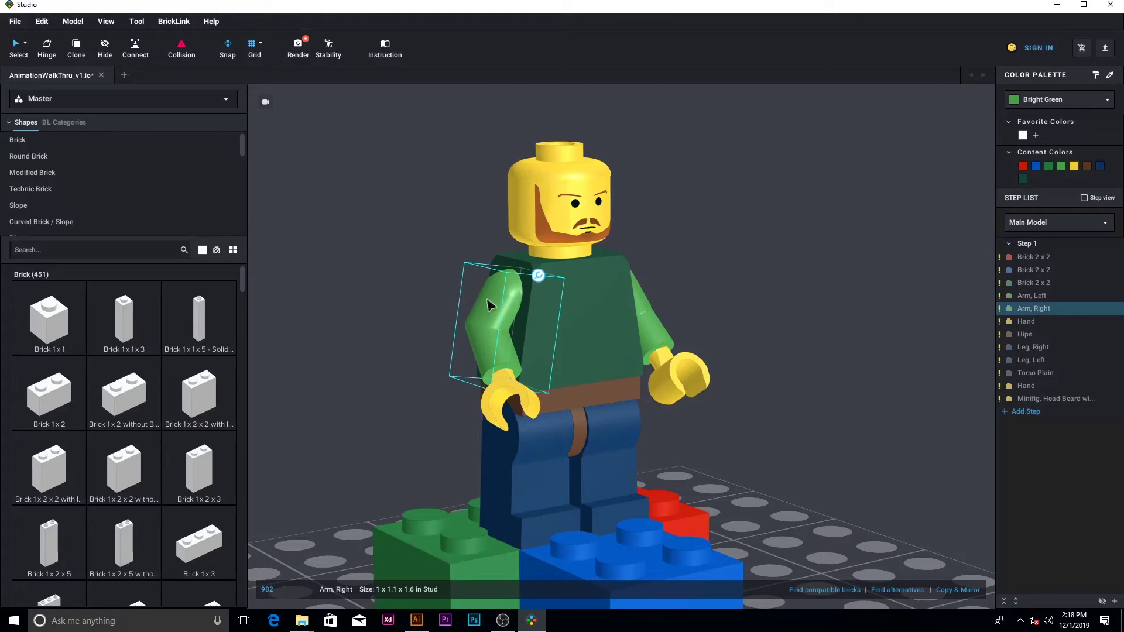
pyautogui.click(52, 52)
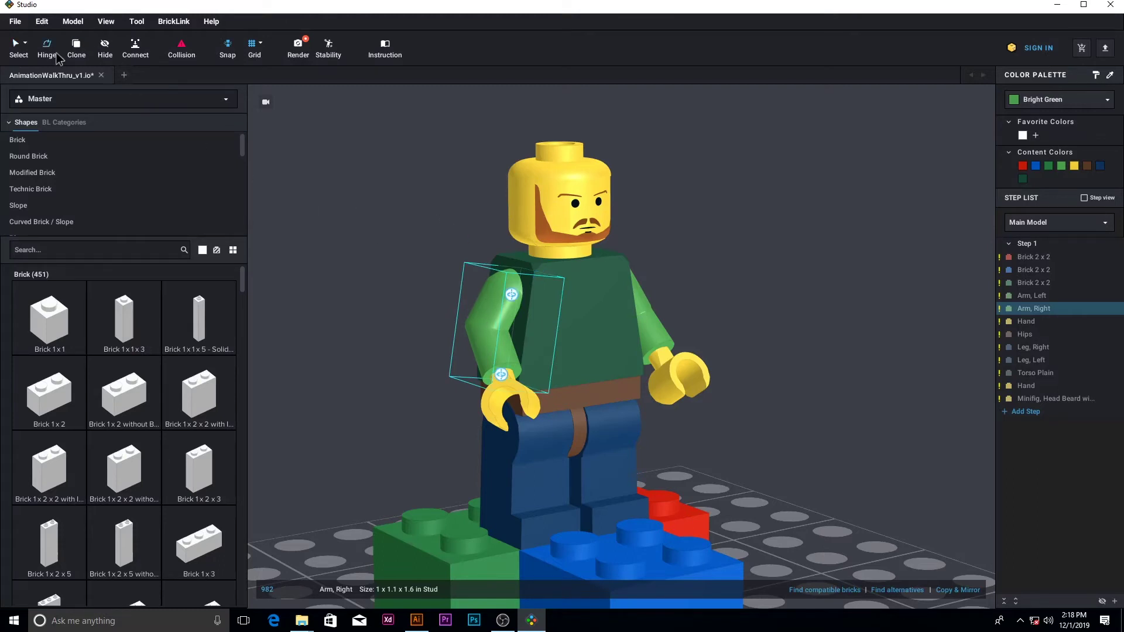
pyautogui.click(510, 294)
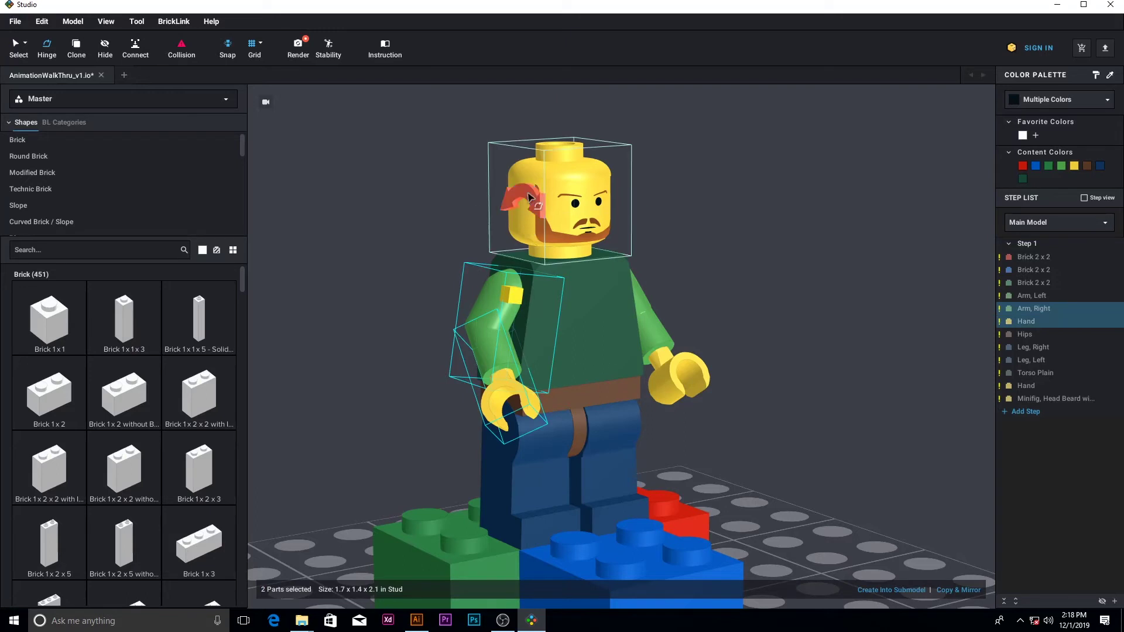
pyautogui.moveTo(527, 198); pyautogui.dragTo(532, 205)
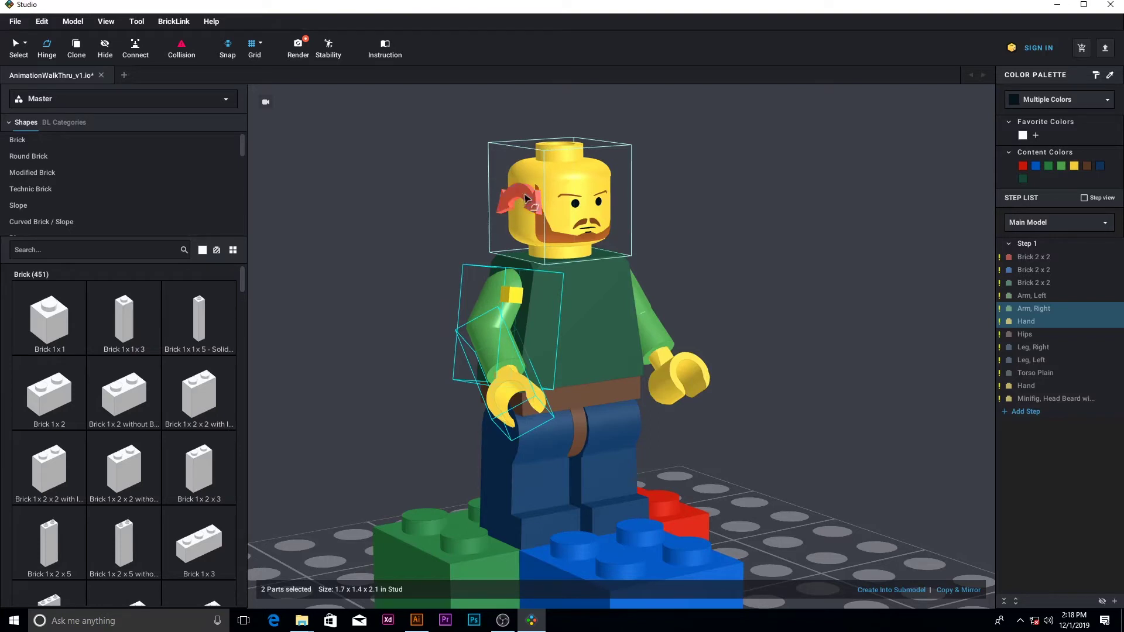
pyautogui.moveTo(529, 200); pyautogui.dragTo(492, 293)
pyautogui.click(497, 295)
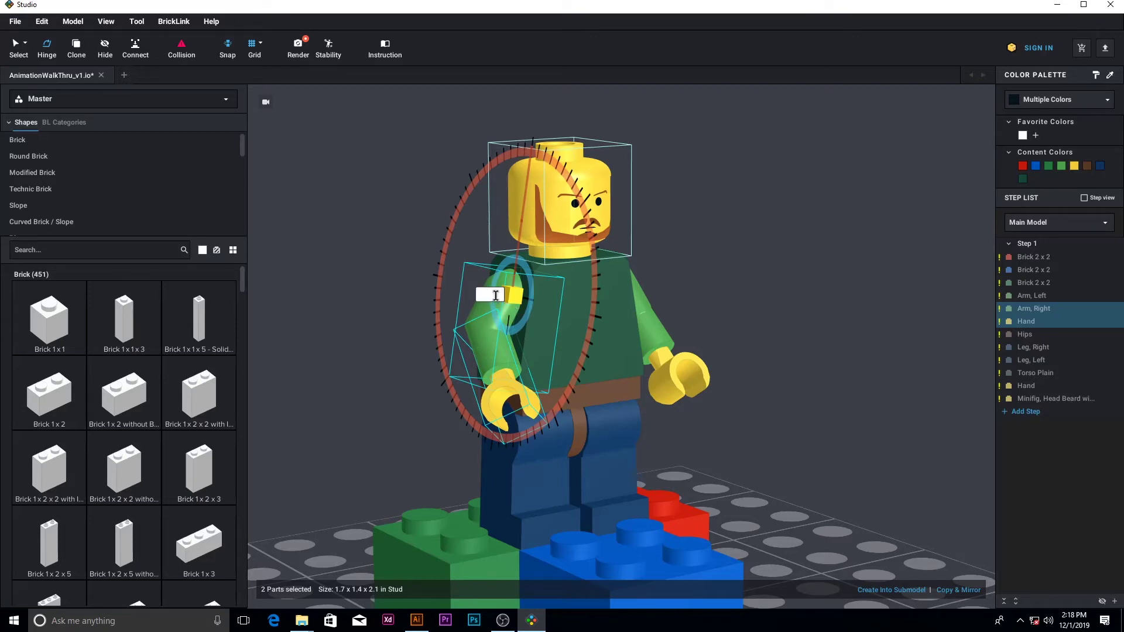
pyautogui.write('335')
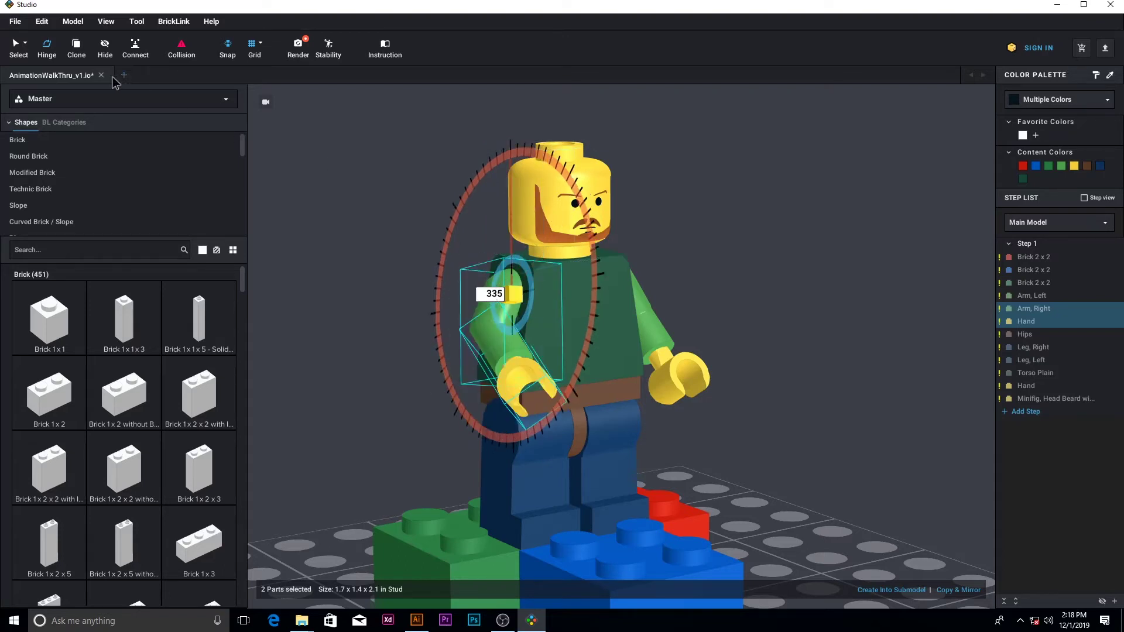
pyautogui.click(18, 55)
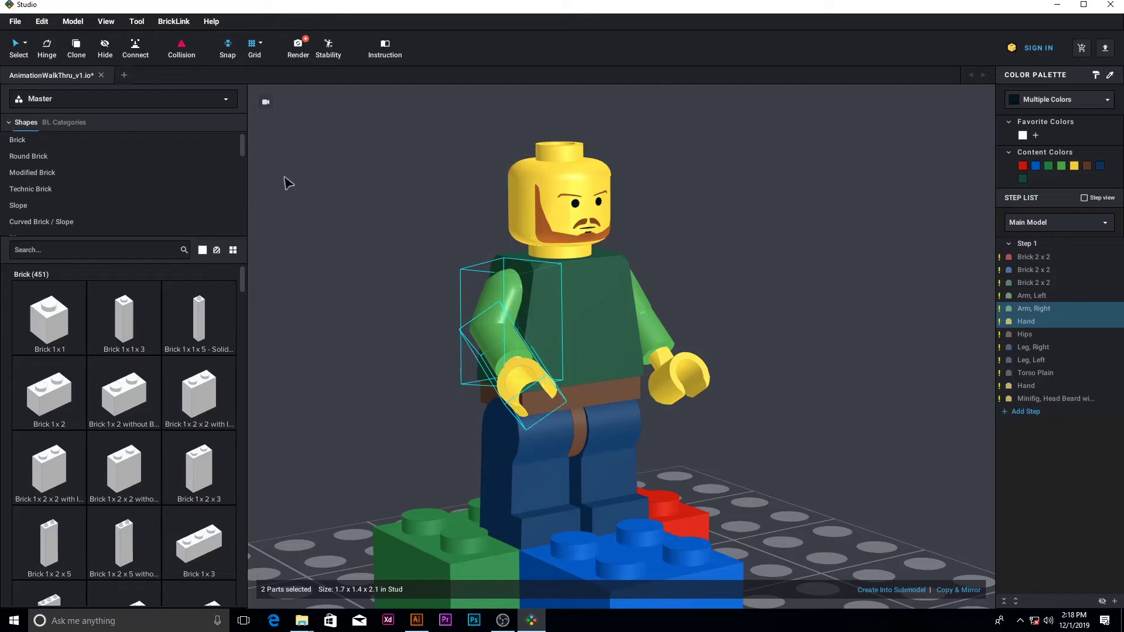
# Queue a photoreal .png render of the 335° arm pose using the front camera rotation preset (X 0, Y 90).
pyautogui.click(297, 50)
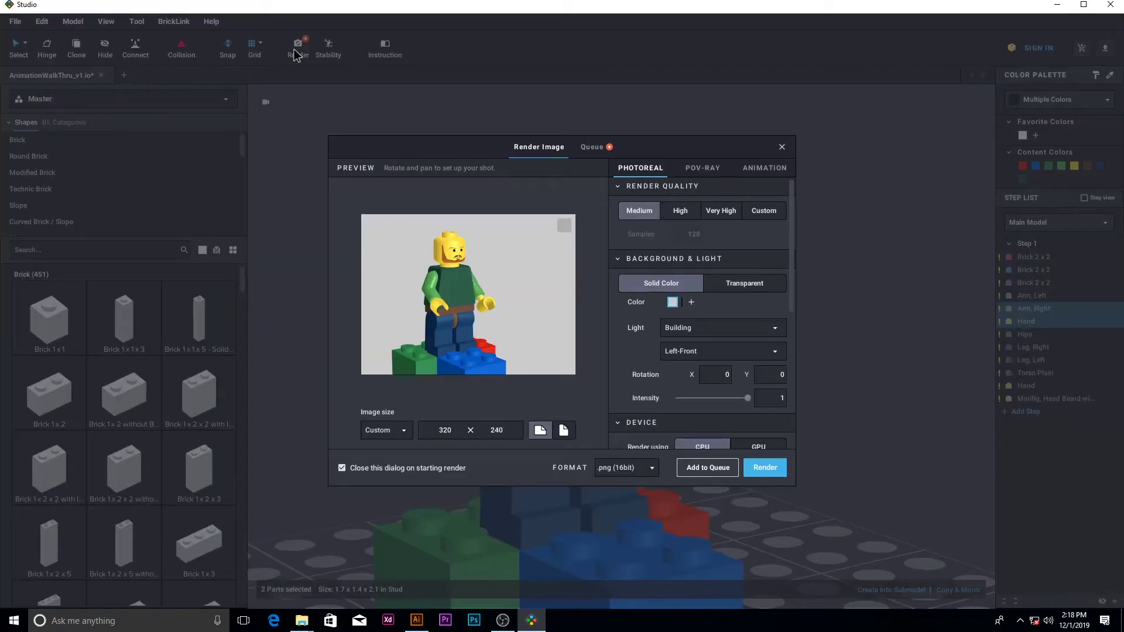
pyautogui.scroll(-3, 736, 277)
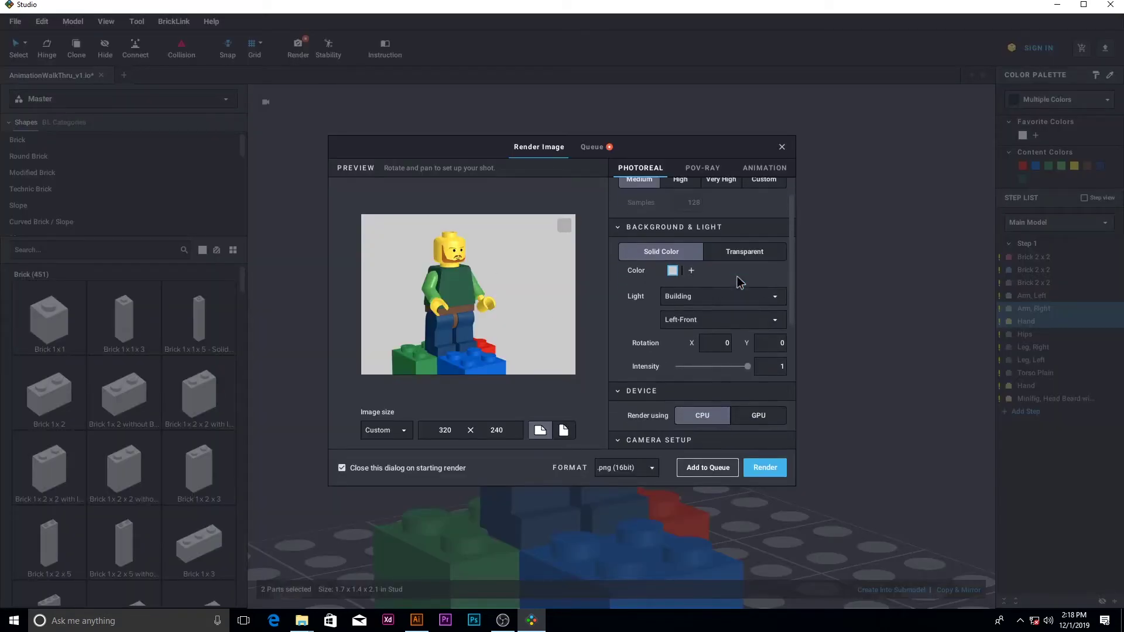
pyautogui.click(744, 329)
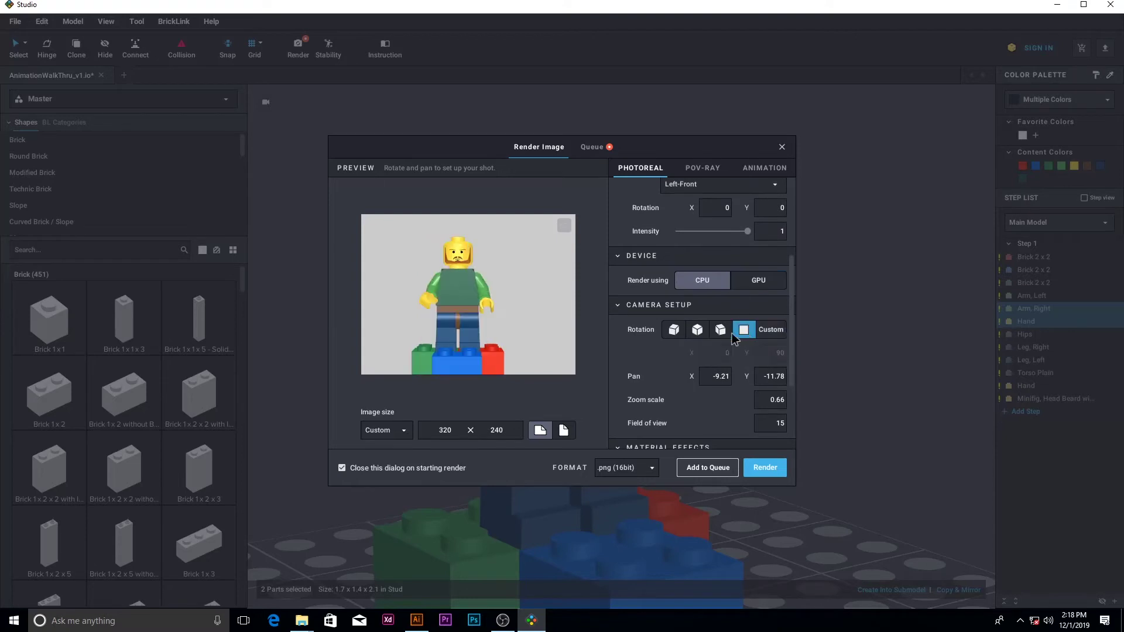
pyautogui.click(711, 469)
pyautogui.click(780, 147)
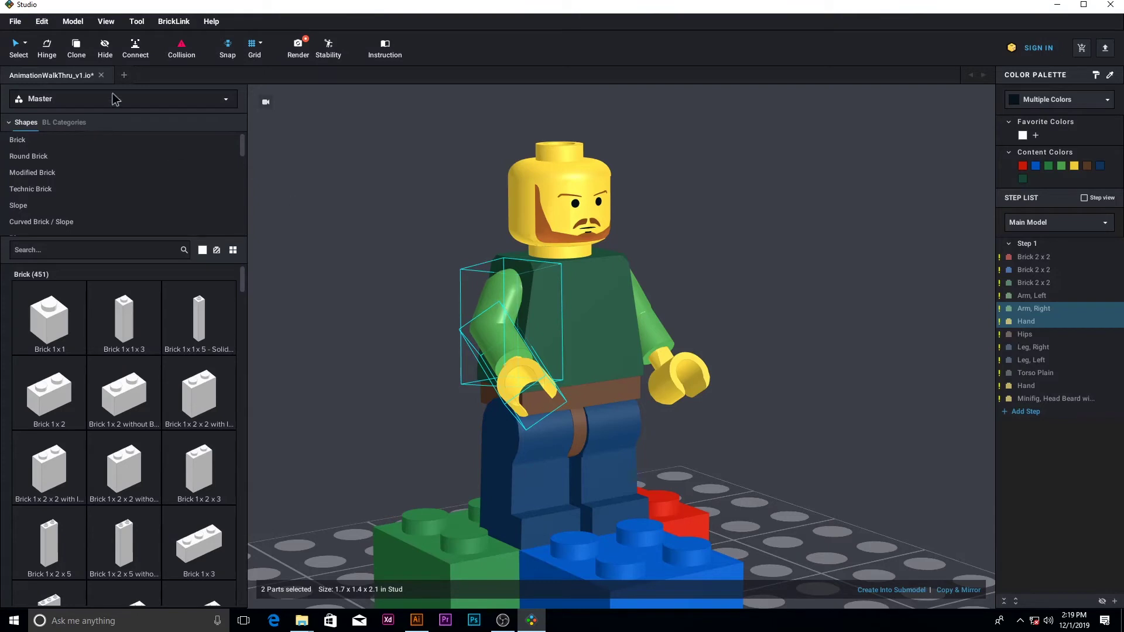
# Set the shoulder hinge angle of the minifigure's right arm to 325°.
pyautogui.click(53, 48)
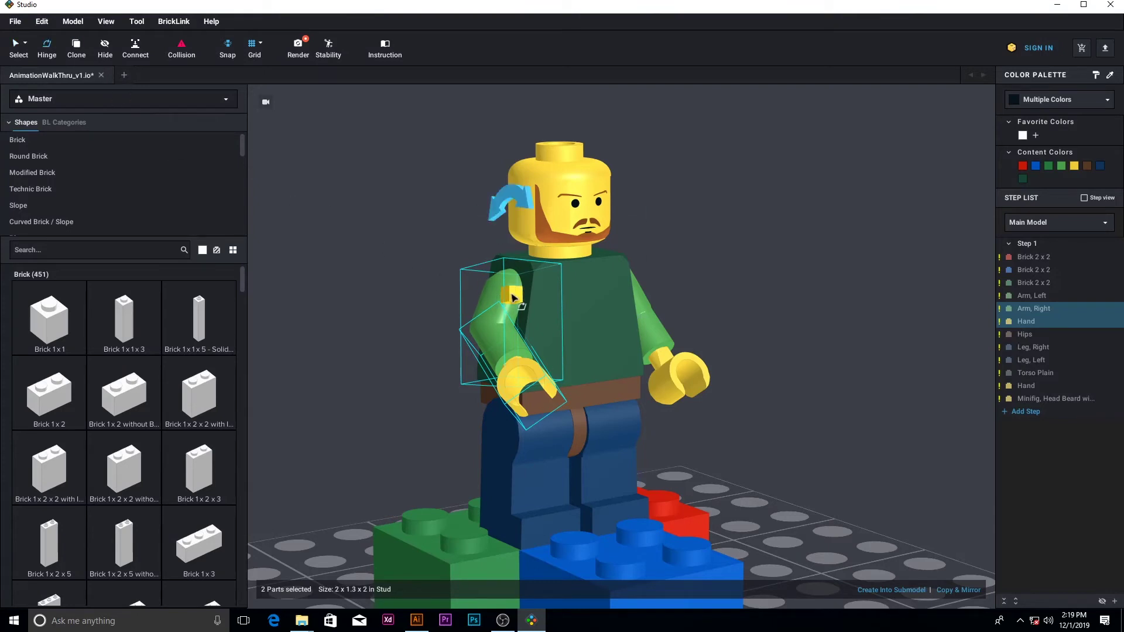
pyautogui.click(509, 203)
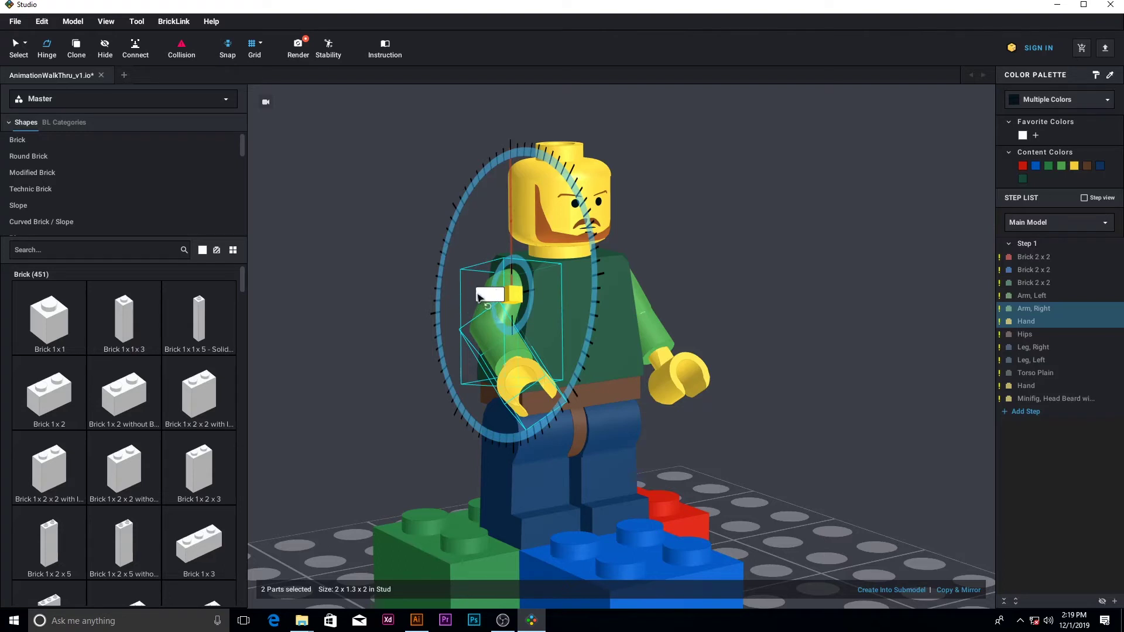
pyautogui.write('325')
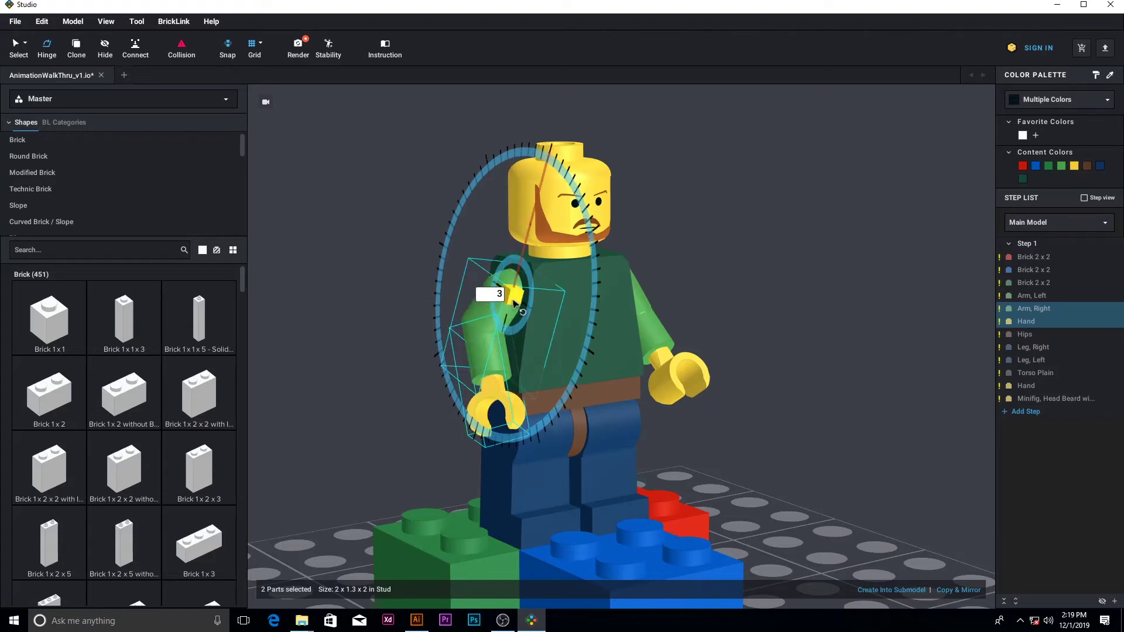
pyautogui.click(19, 46)
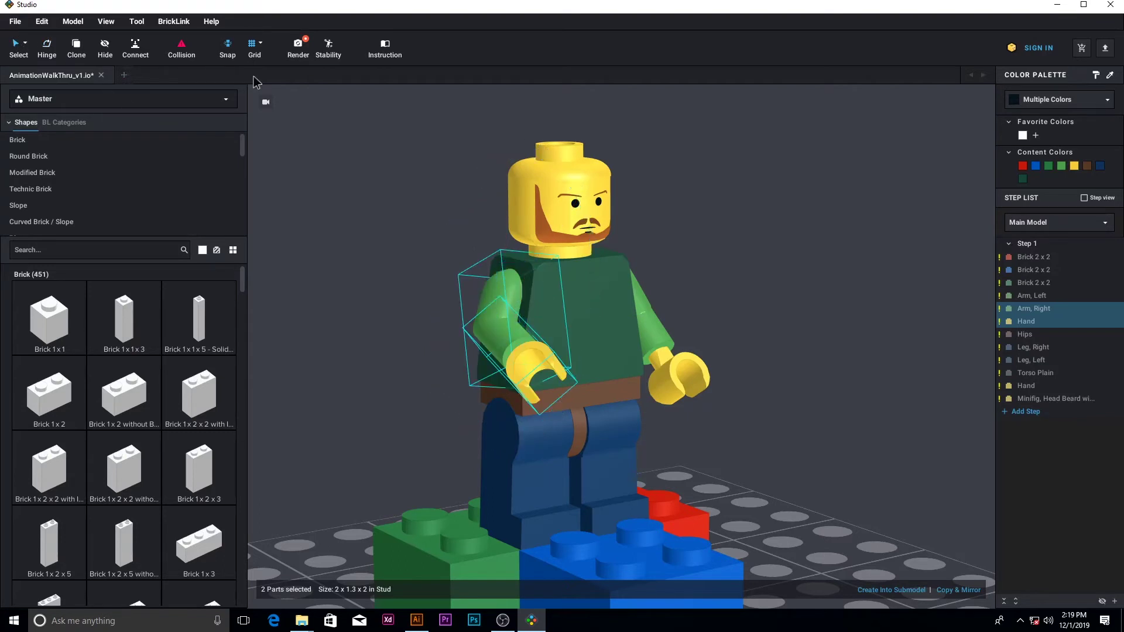
# Add the 325° arm pose to the render queue as a photoreal .png from the front camera preset.
pyautogui.click(299, 47)
pyautogui.scroll(-4, 745, 317)
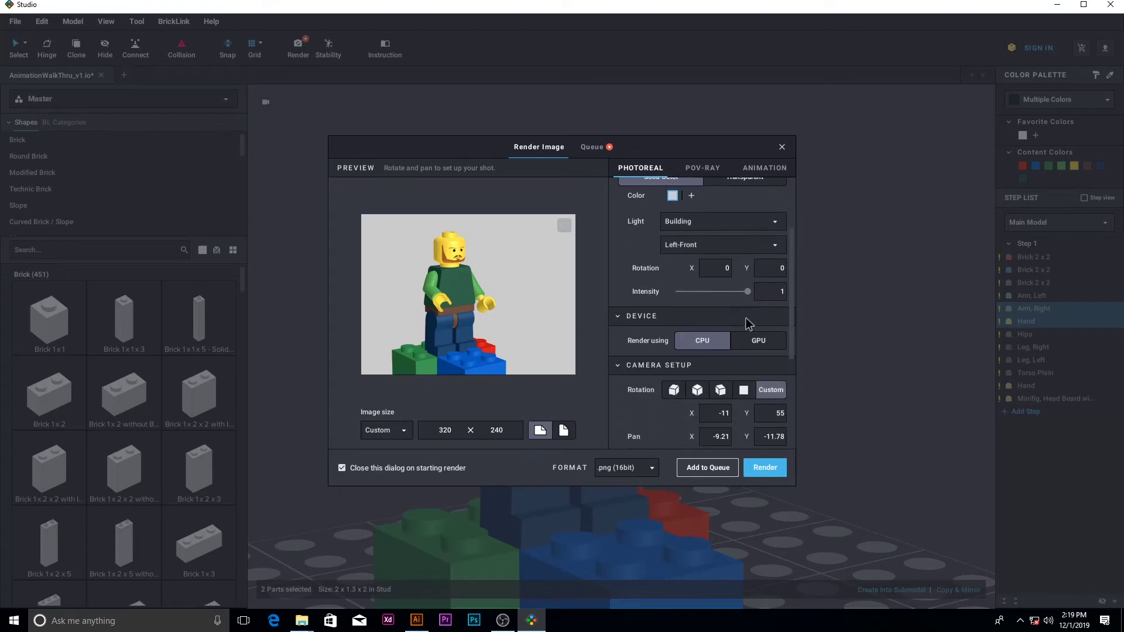
pyautogui.click(744, 298)
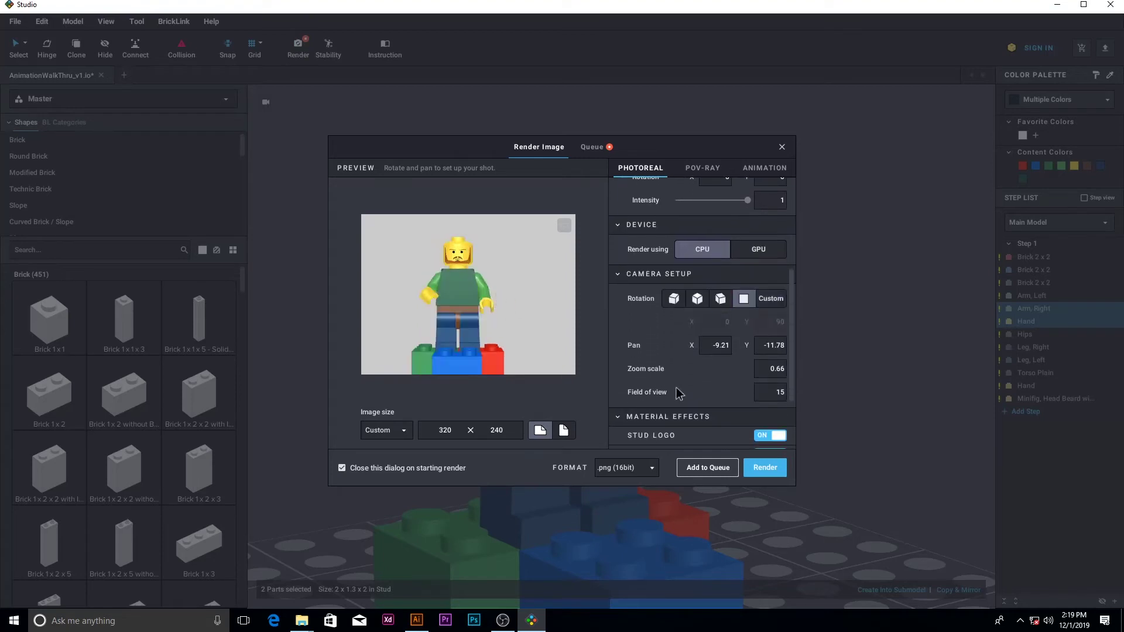
pyautogui.click(707, 468)
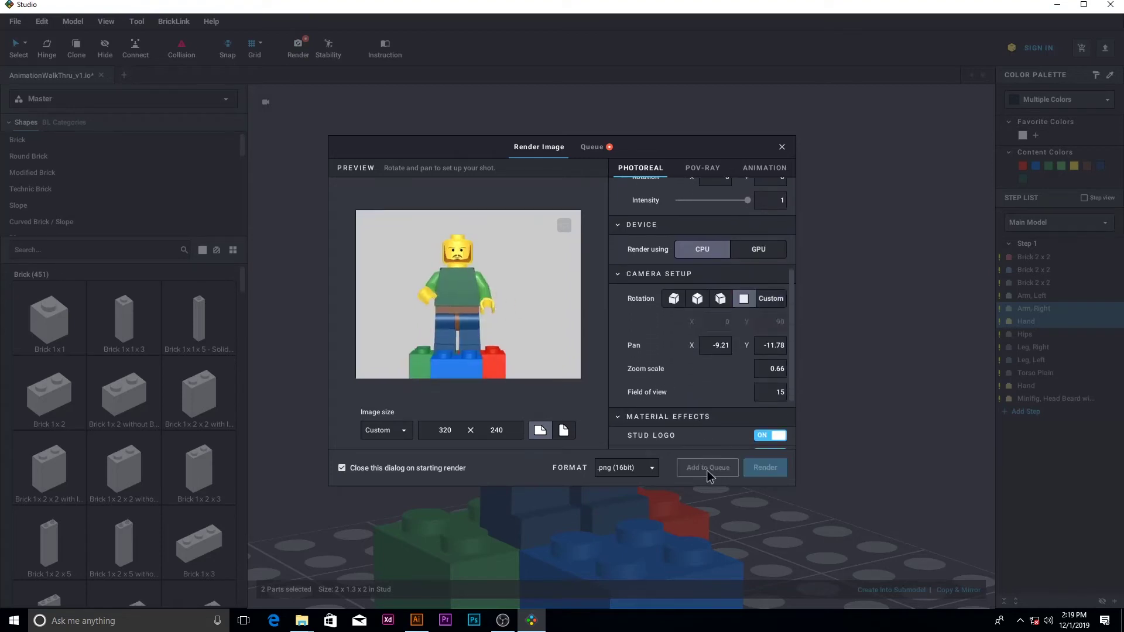
pyautogui.click(783, 146)
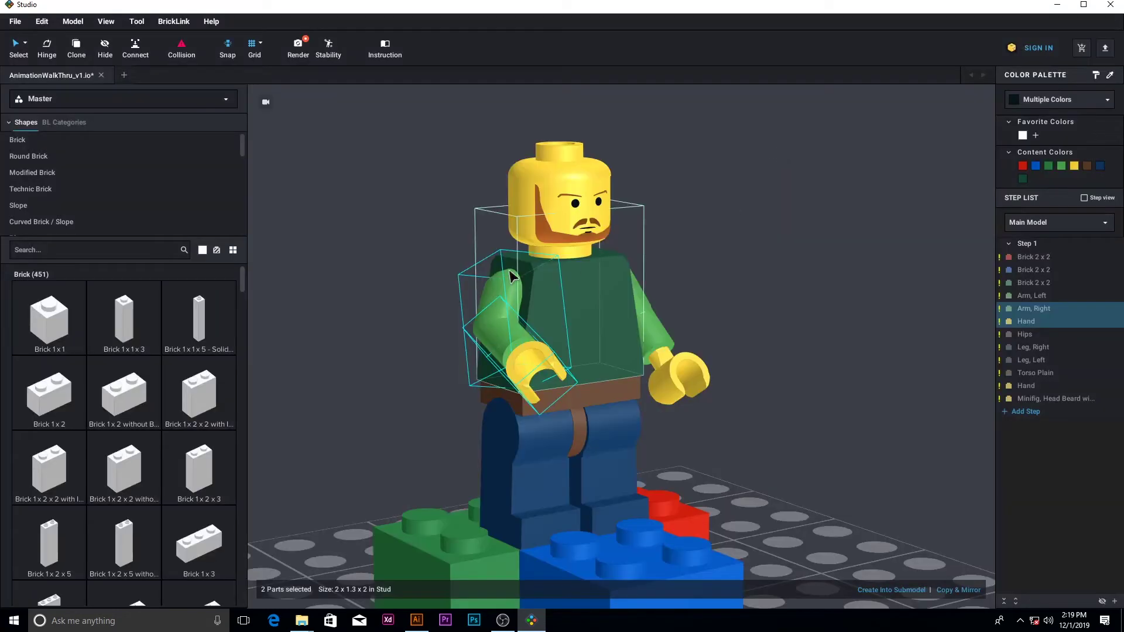
# Rotate the right arm and hand further about the shoulder hinge to 315°.
pyautogui.click(48, 51)
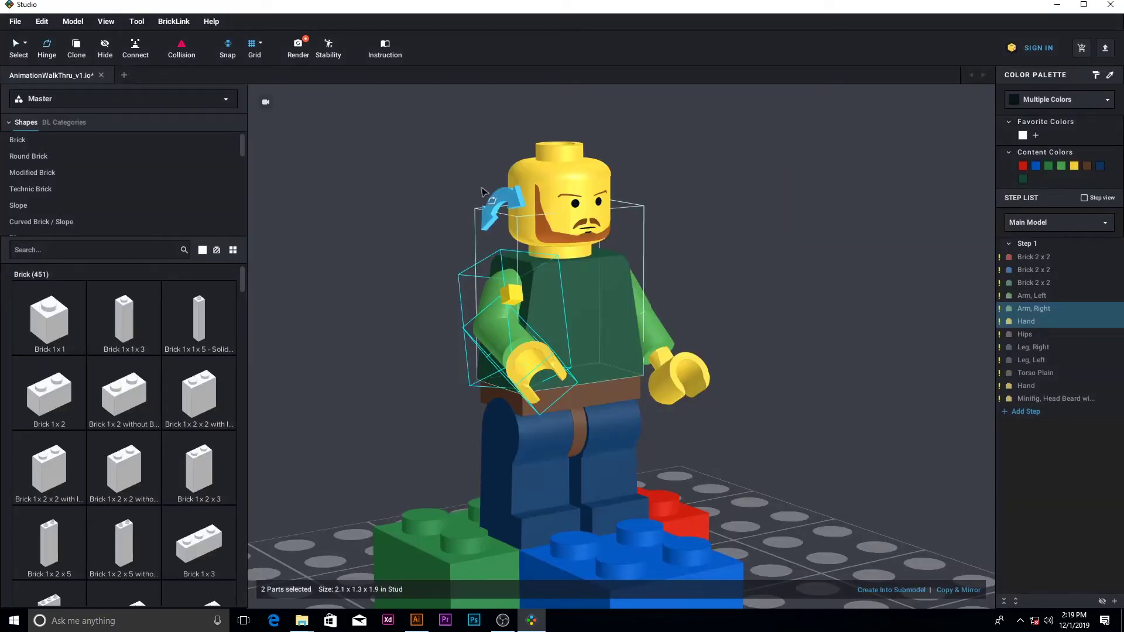
pyautogui.click(498, 208)
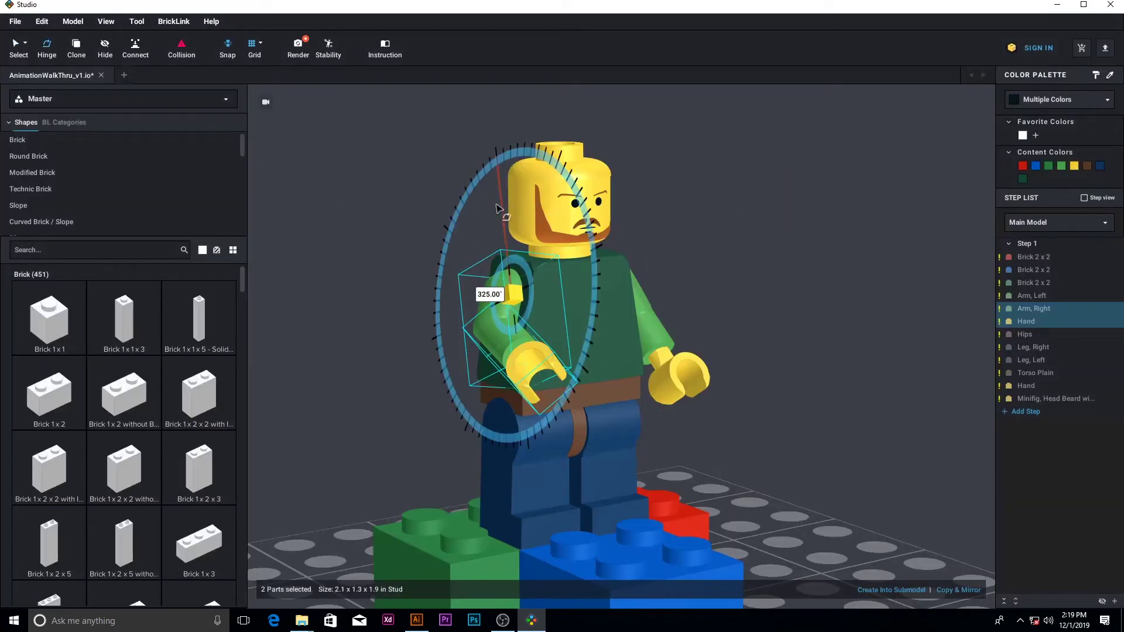
pyautogui.doubleClick(478, 294)
pyautogui.press('BackSpace')
pyautogui.write('315')
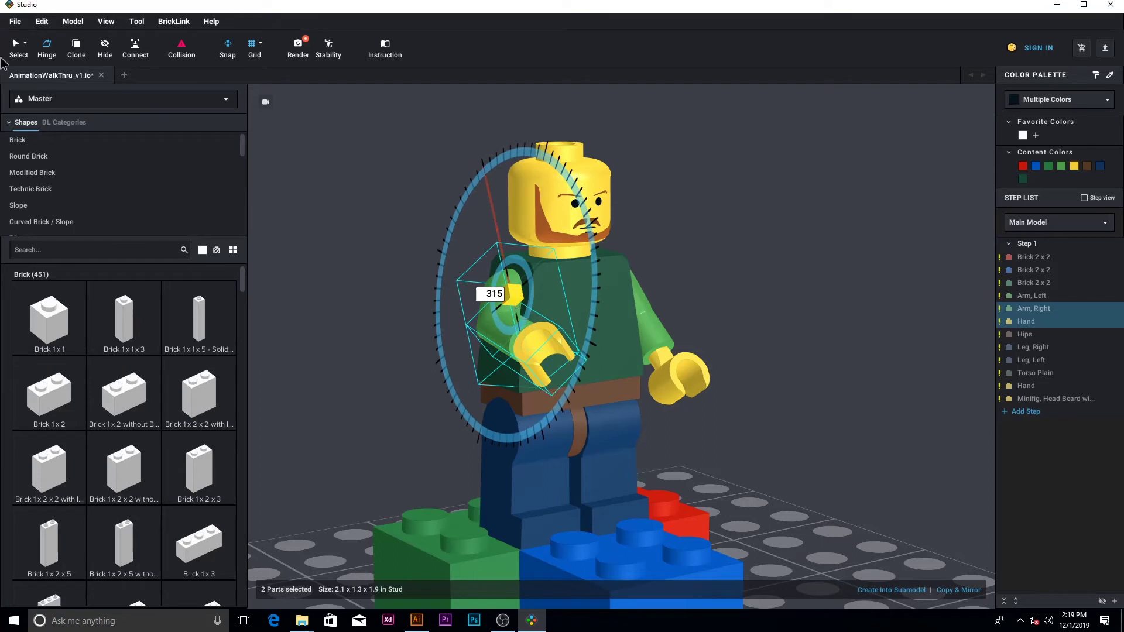
# Queue the 315° arm pose as a photoreal .png frame with the camera rotation on the front preset.
pyautogui.click(298, 46)
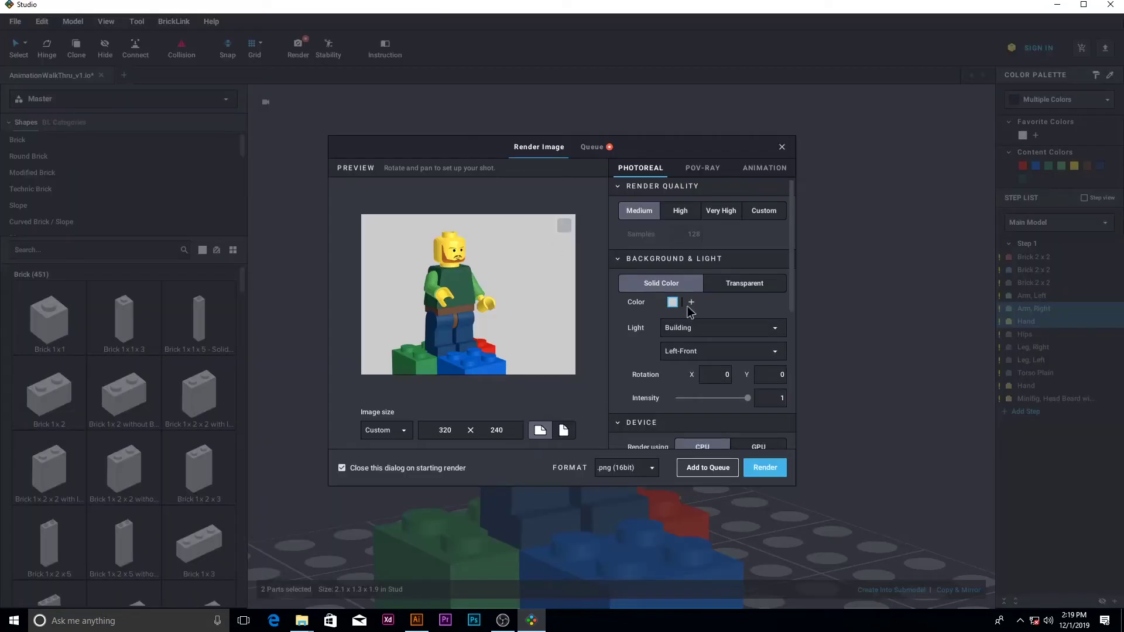
pyautogui.scroll(-3, 687, 307)
pyautogui.click(744, 299)
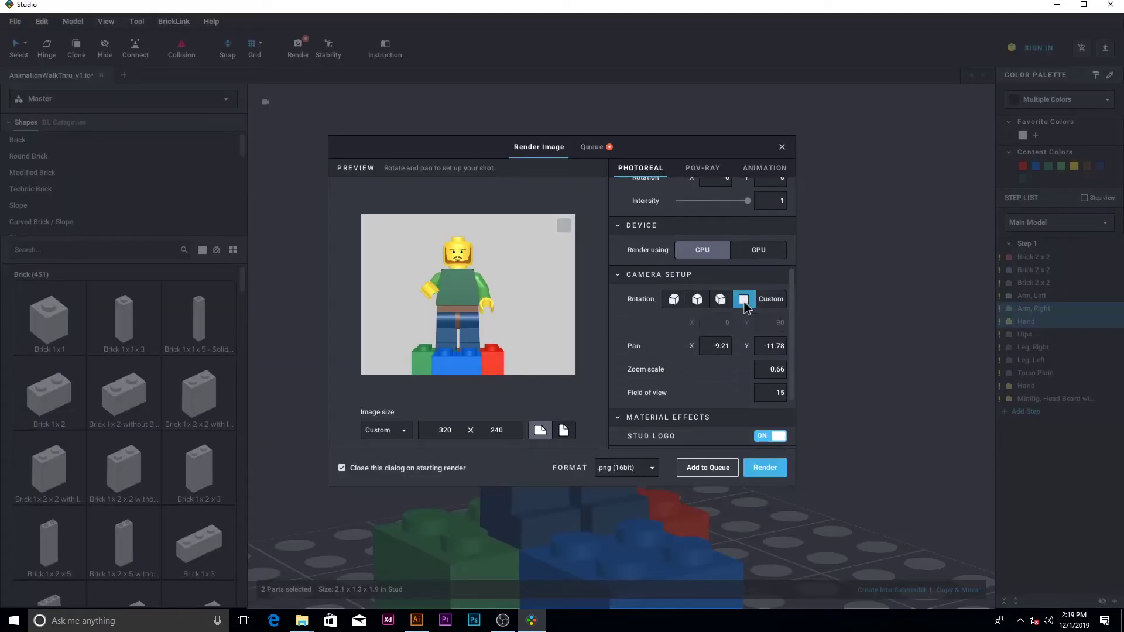
pyautogui.click(702, 468)
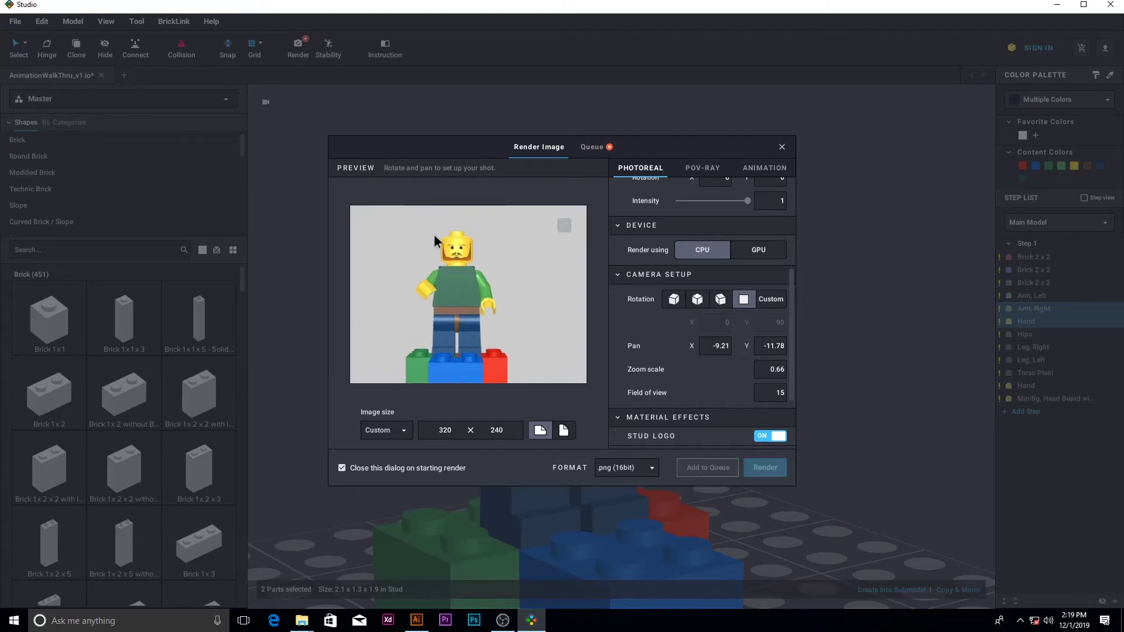
pyautogui.click(782, 147)
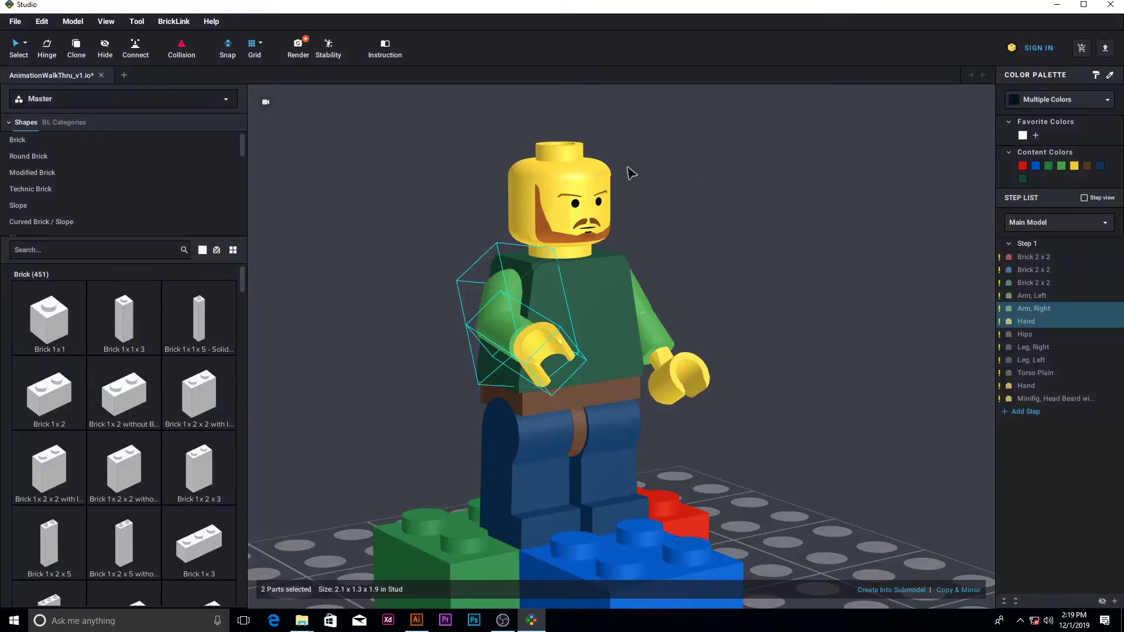
# Raise the right arm to a shoulder hinge angle of 305° and return to the Select tool.
pyautogui.click(47, 47)
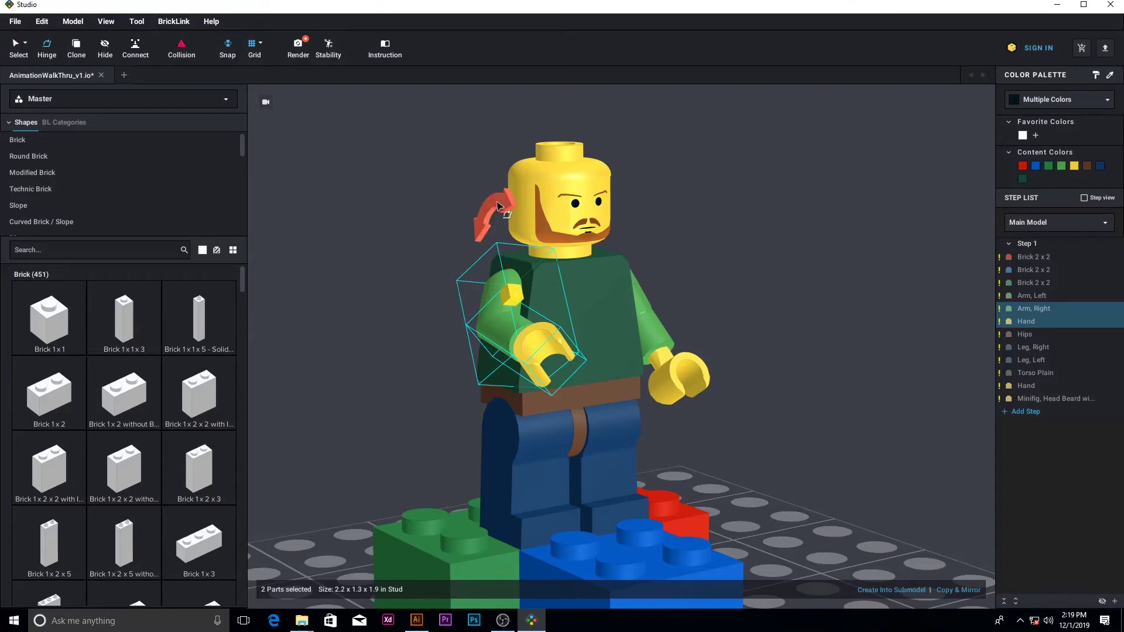
pyautogui.click(471, 292)
pyautogui.moveTo(478, 293); pyautogui.dragTo(504, 301)
pyautogui.press('BackSpace')
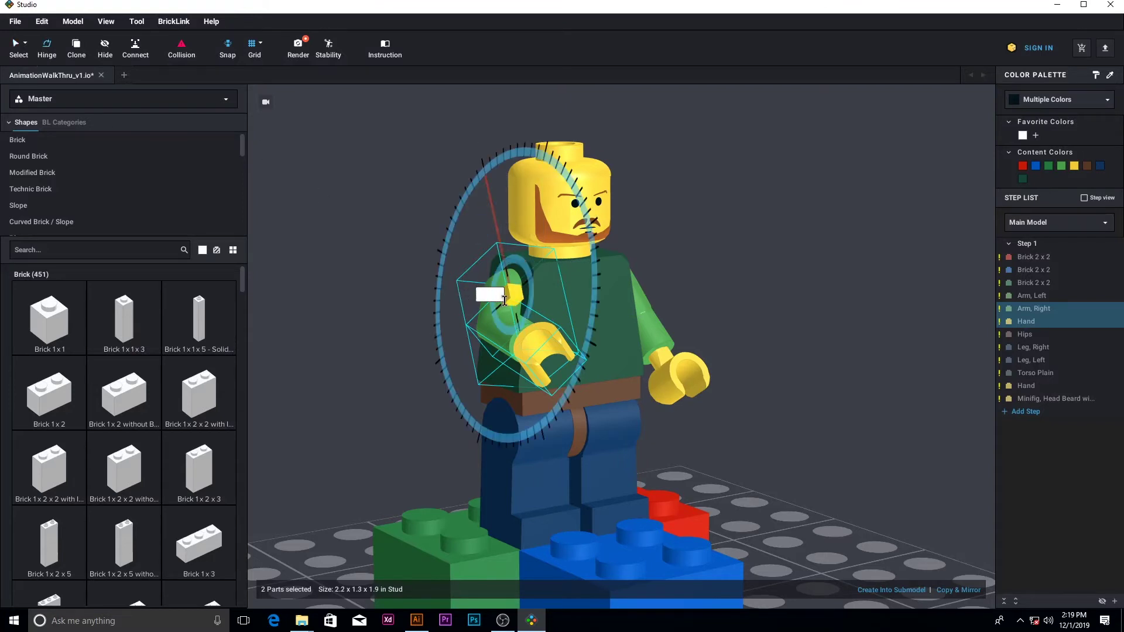
pyautogui.write('305')
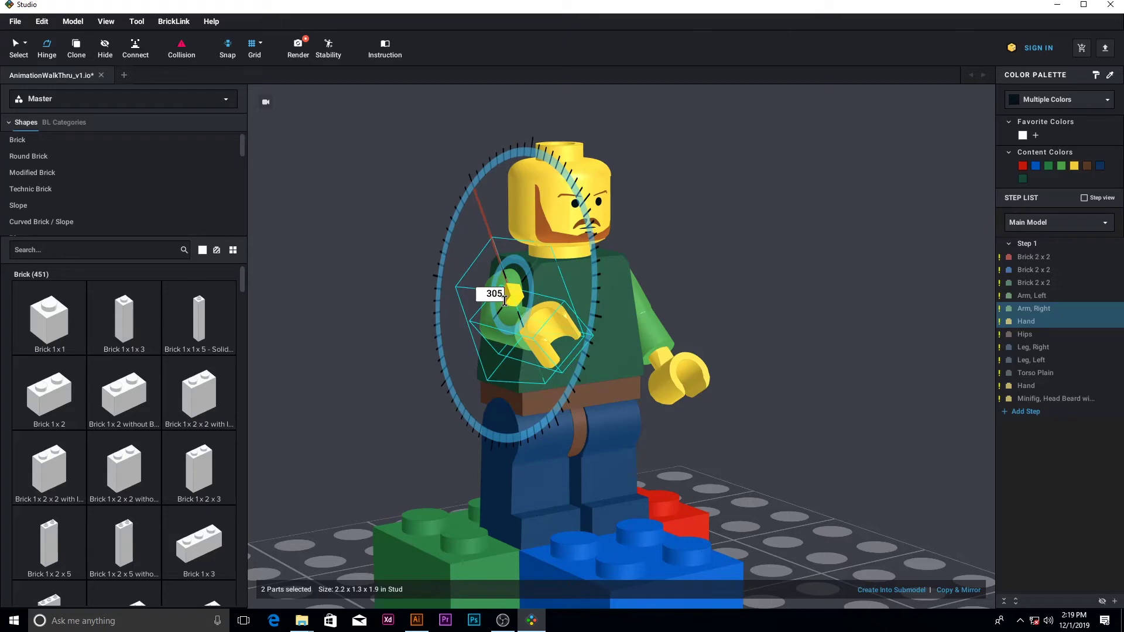
pyautogui.click(16, 46)
# Queue the 305° arm pose as a photoreal .png frame with the camera rotation on the front preset.
pyautogui.click(296, 47)
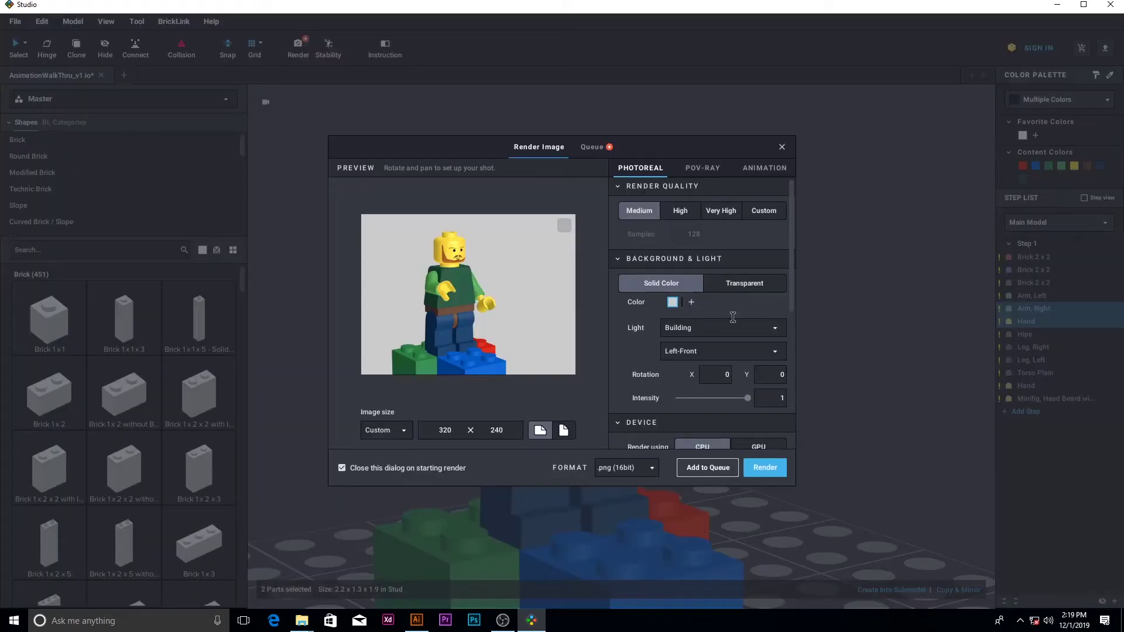
pyautogui.scroll(-3, 734, 316)
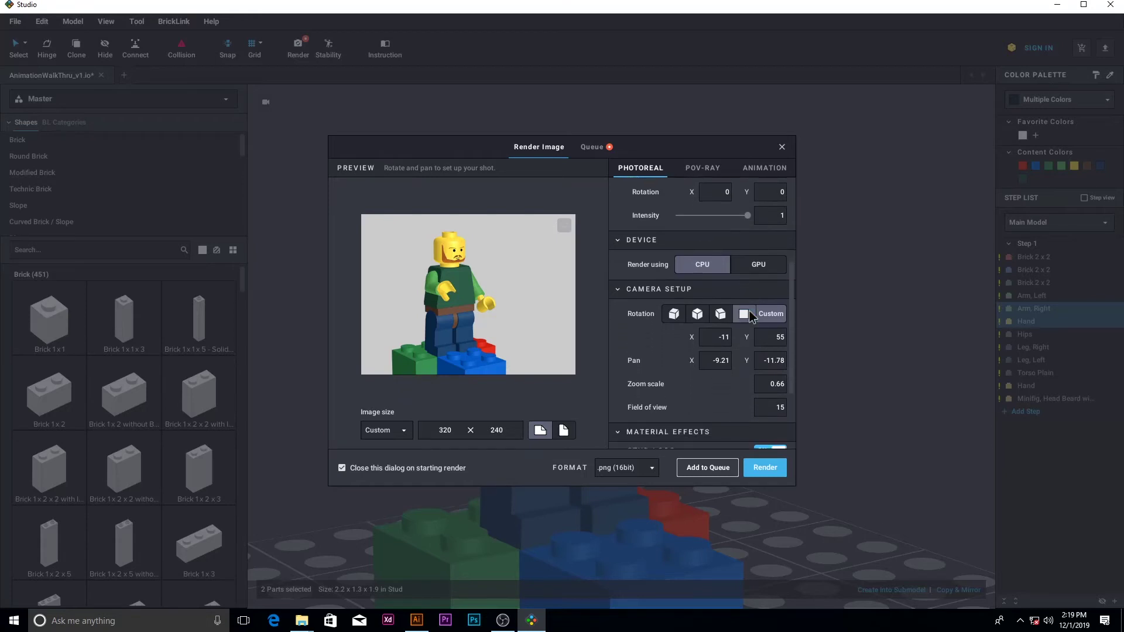
pyautogui.click(750, 315)
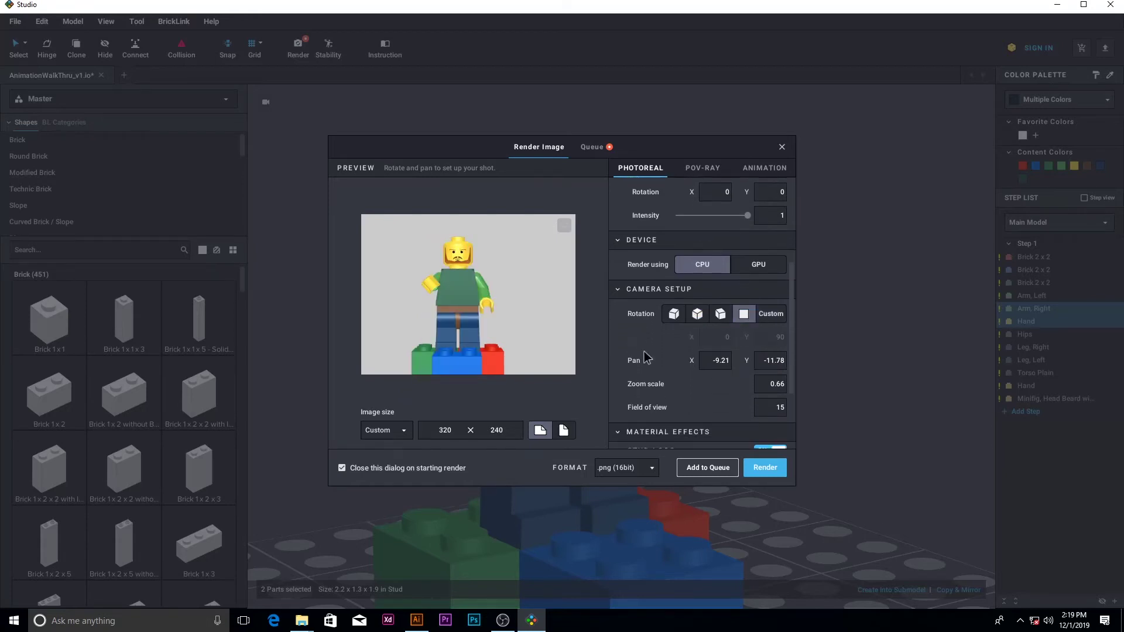
pyautogui.click(711, 468)
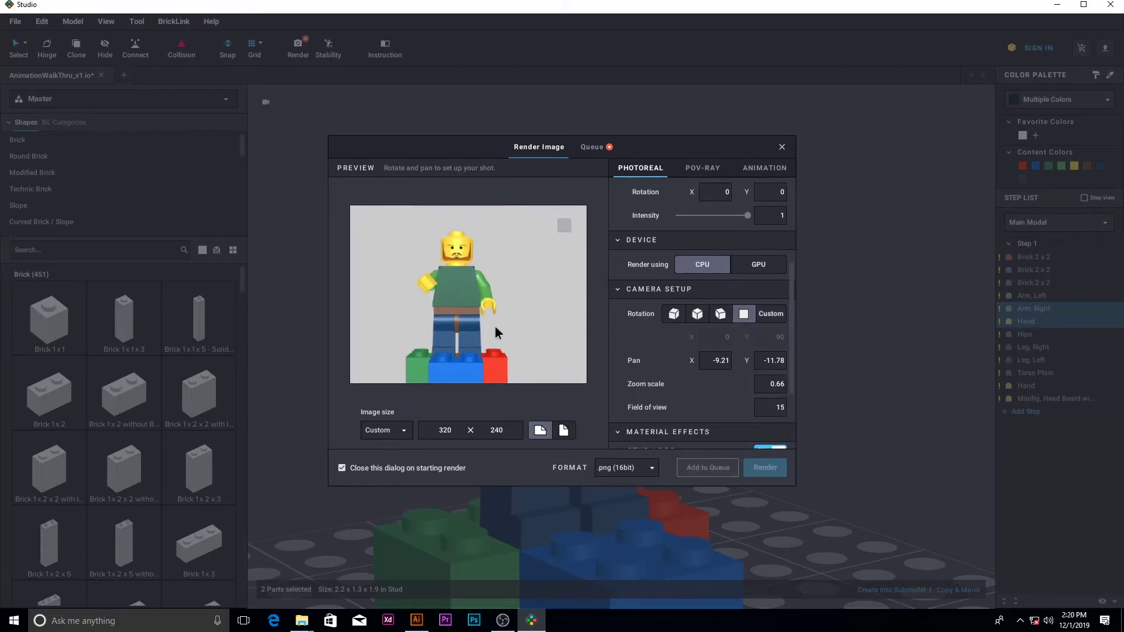
pyautogui.click(782, 148)
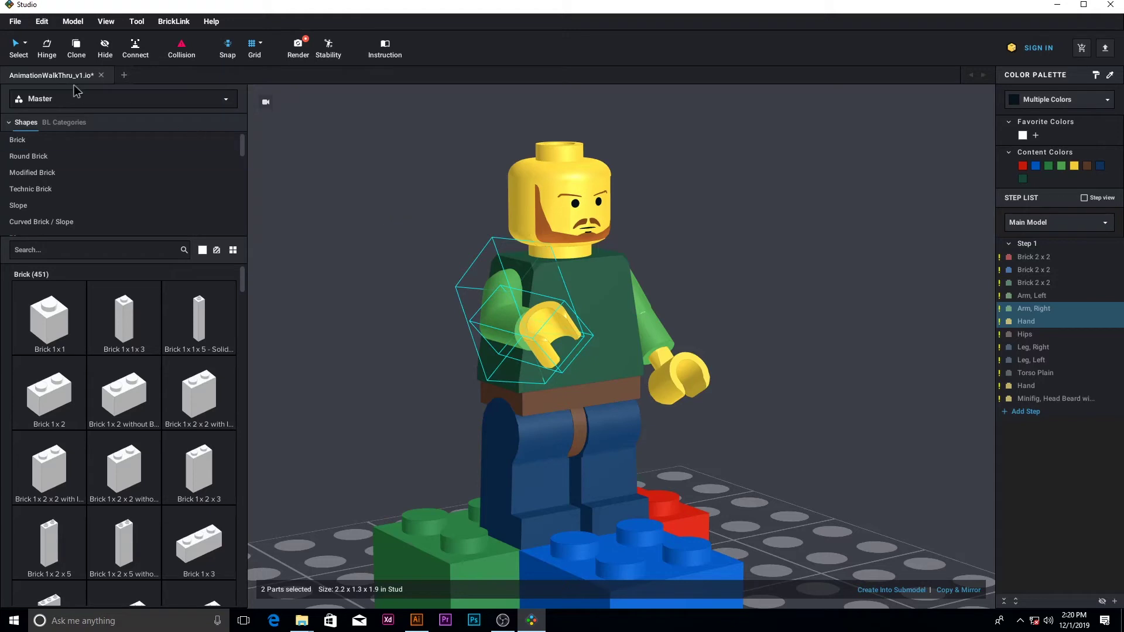
# Rotate the right arm and hand about the shoulder hinge to 295° and return to the Select tool.
pyautogui.click(46, 48)
pyautogui.click(483, 226)
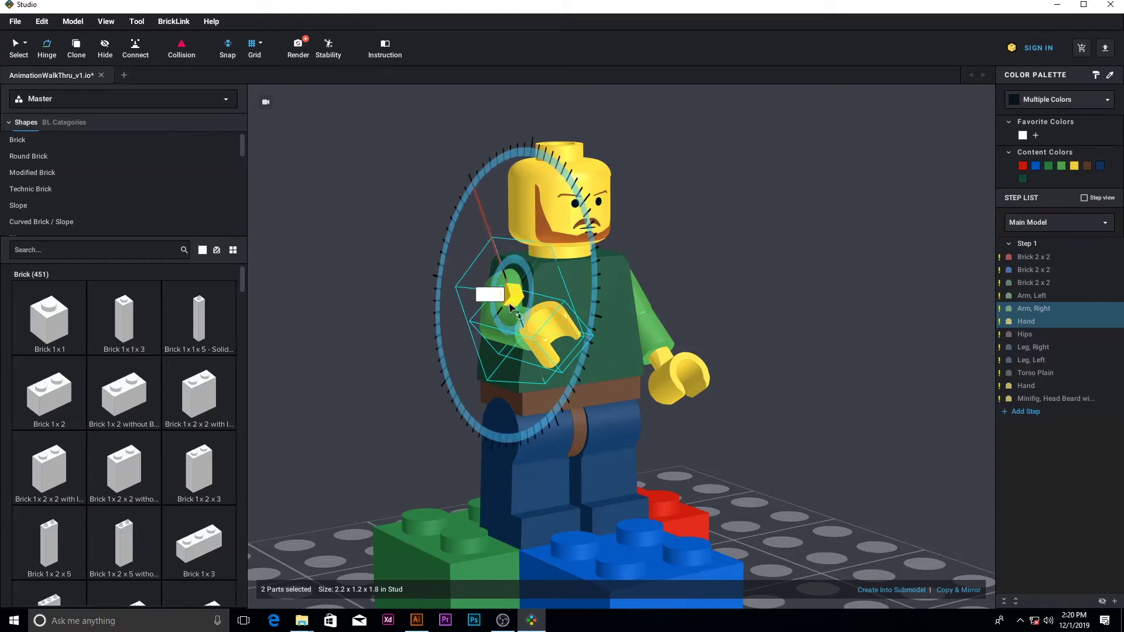
pyautogui.write('295')
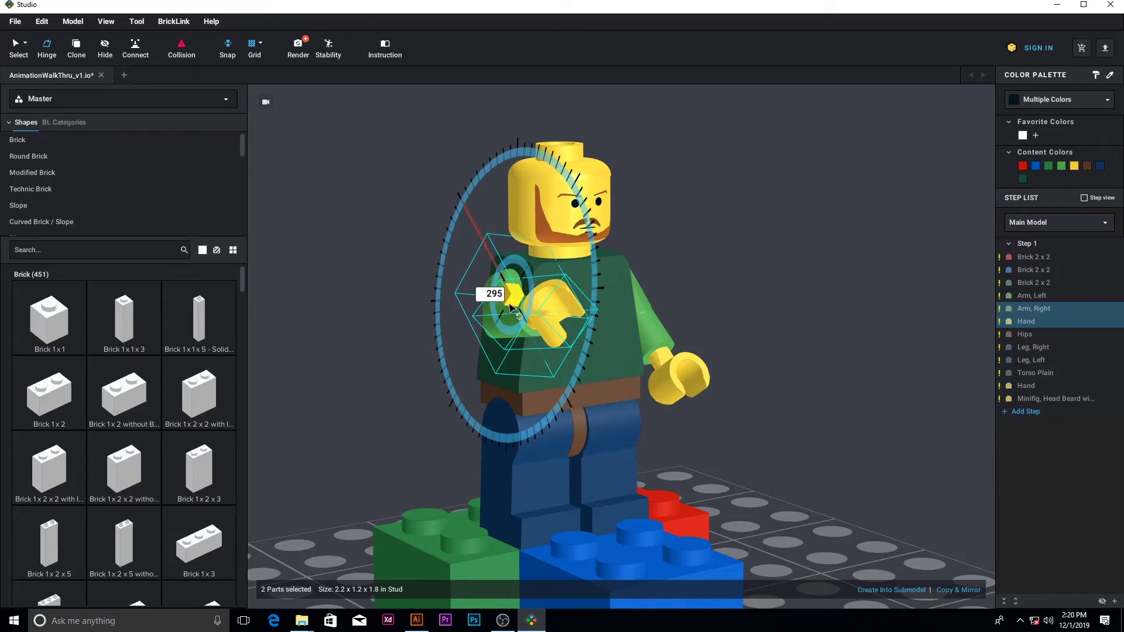
pyautogui.click(18, 49)
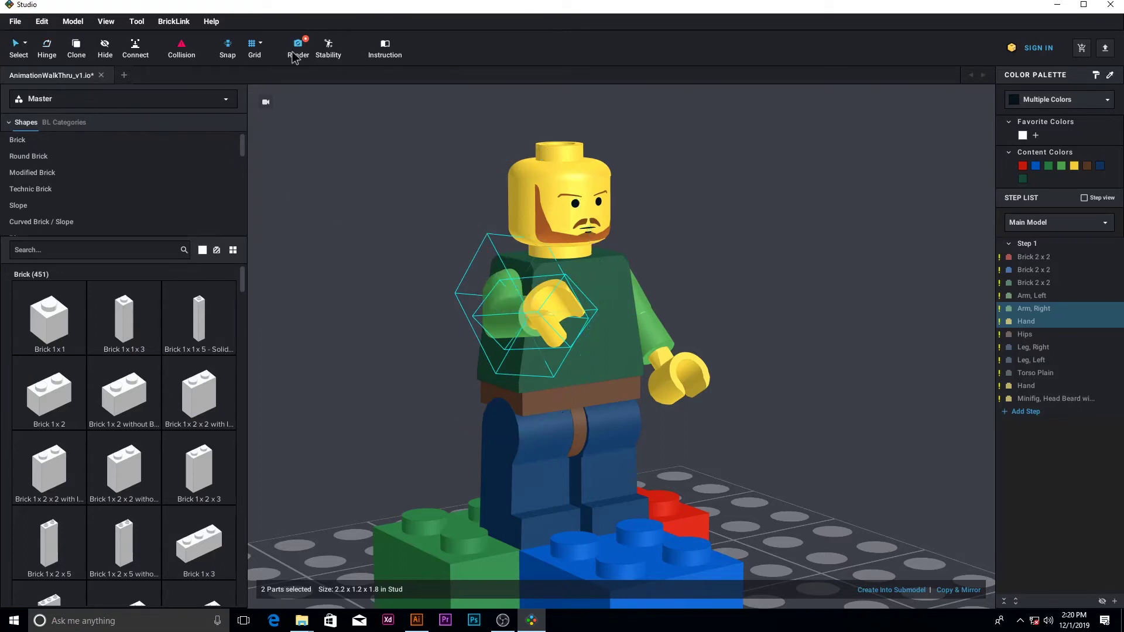
# Add the 295° arm pose to the render queue as a photoreal .png using the front camera preset.
pyautogui.click(296, 50)
pyautogui.scroll(-5, 721, 303)
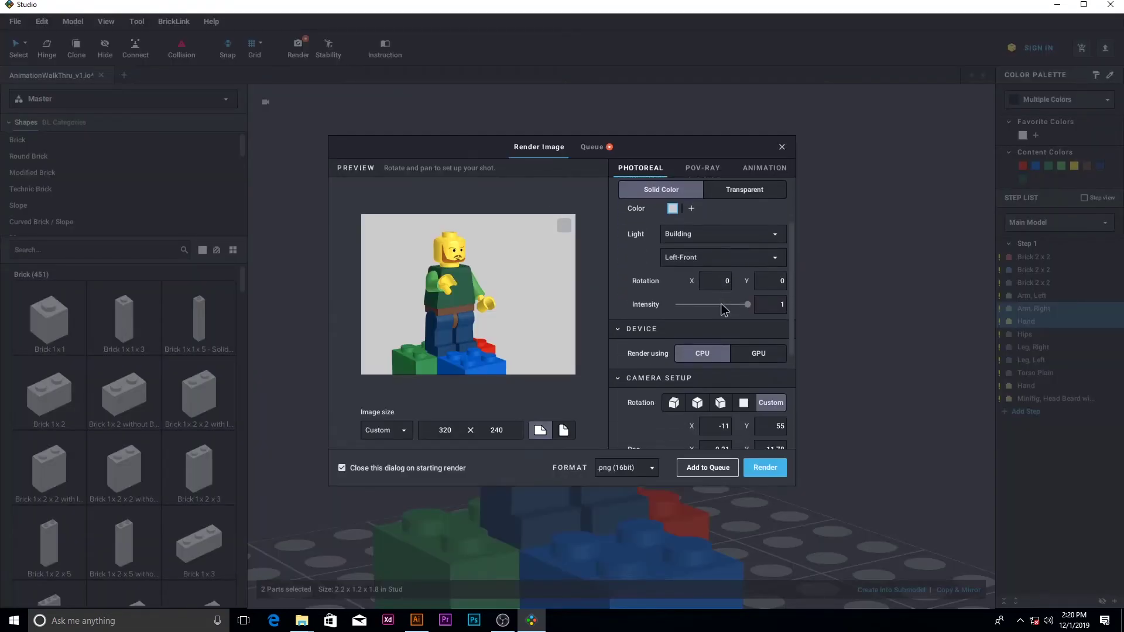
pyautogui.click(676, 331)
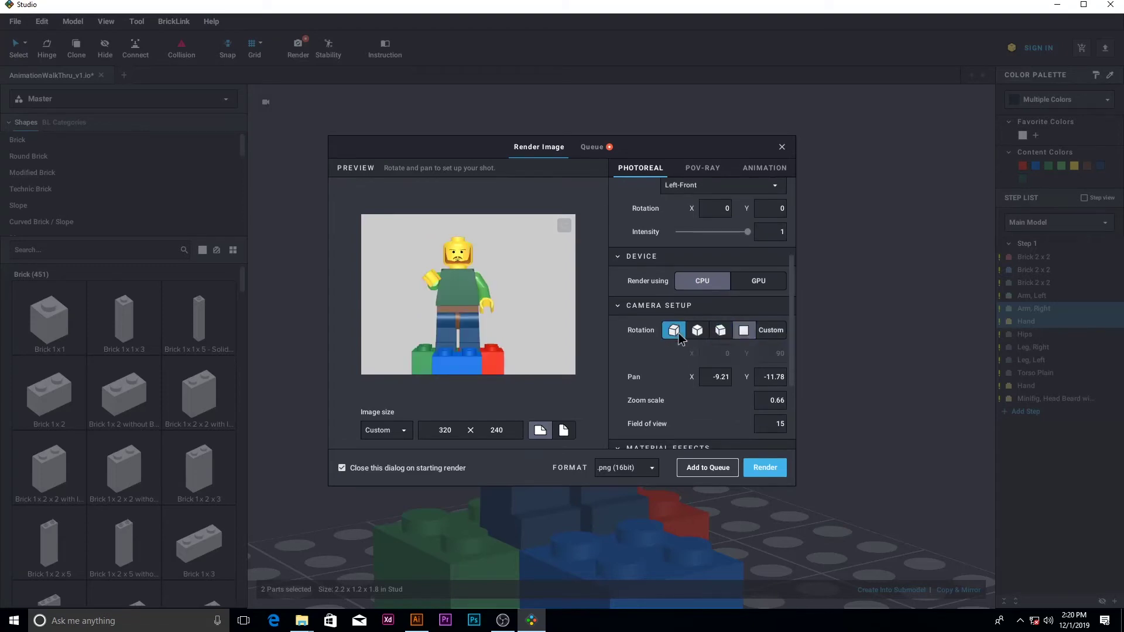
pyautogui.click(723, 467)
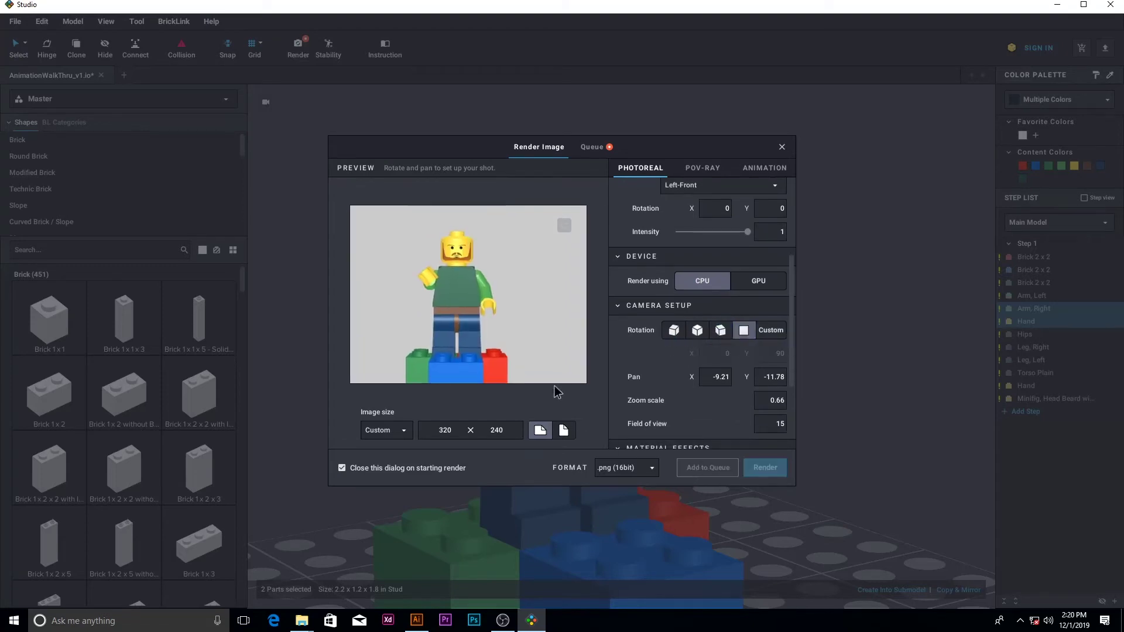
pyautogui.click(782, 147)
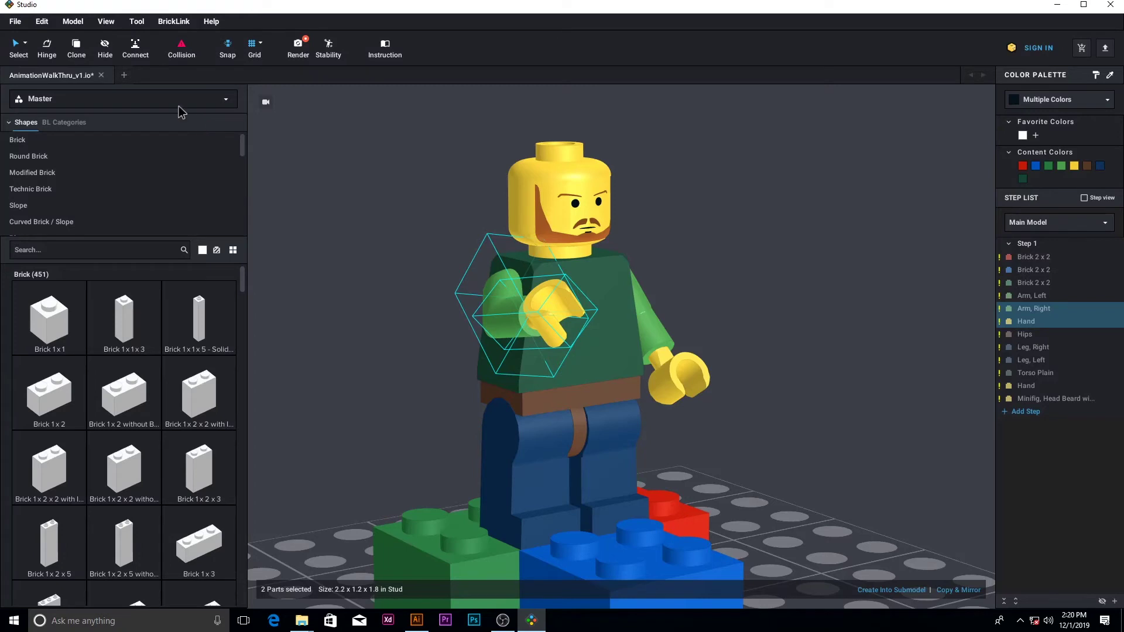
# Raise the right arm and hand to a shoulder hinge angle of 285° and return to the Select tool.
pyautogui.click(47, 49)
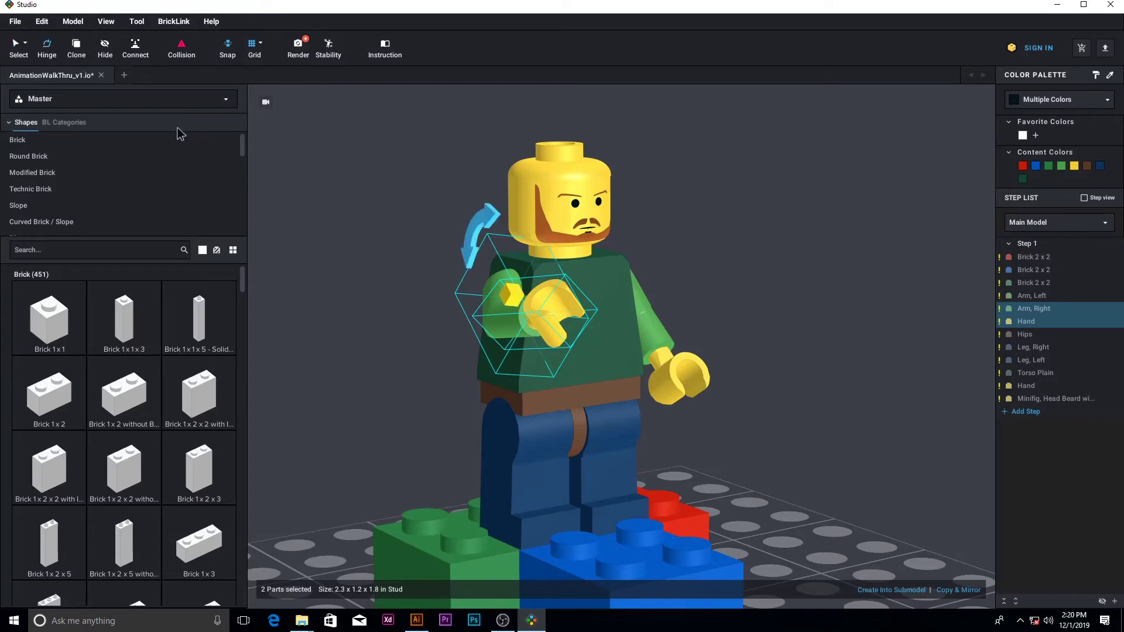
pyautogui.click(475, 232)
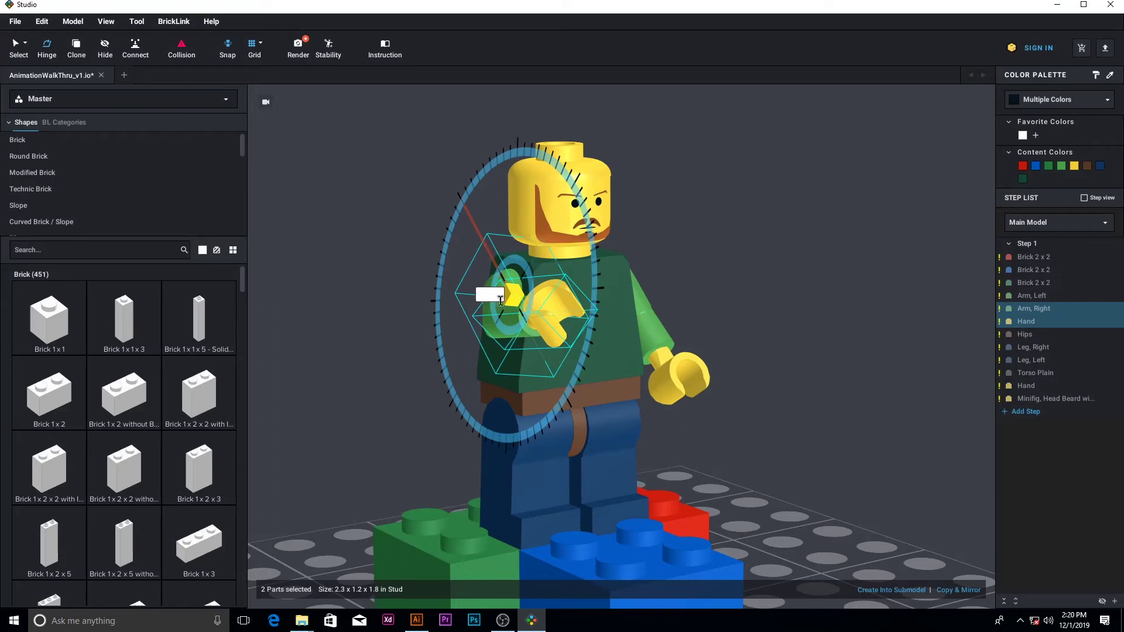
pyautogui.write('285')
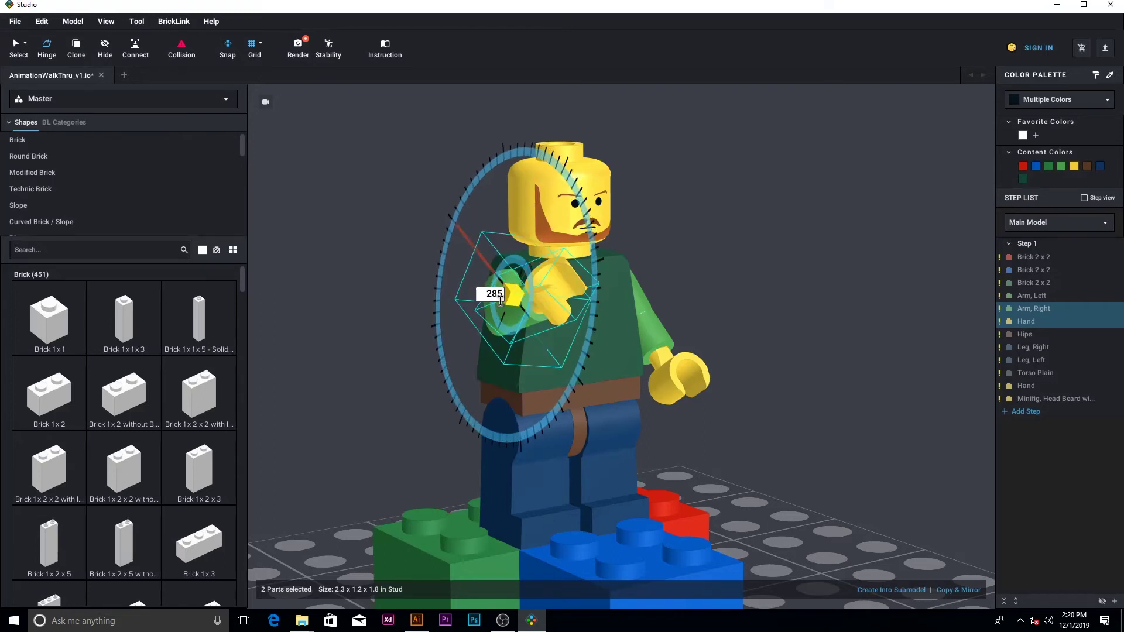
pyautogui.click(16, 46)
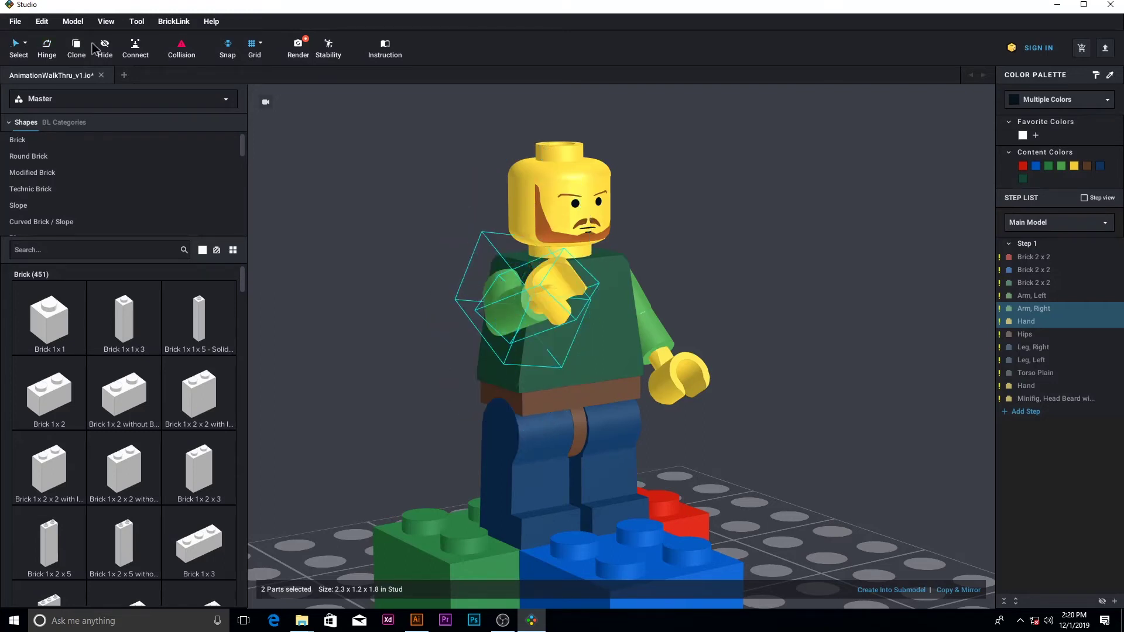
# Queue a photoreal .png frame of the 285° arm pose from the front camera preset.
pyautogui.click(298, 47)
pyautogui.scroll(-3, 718, 341)
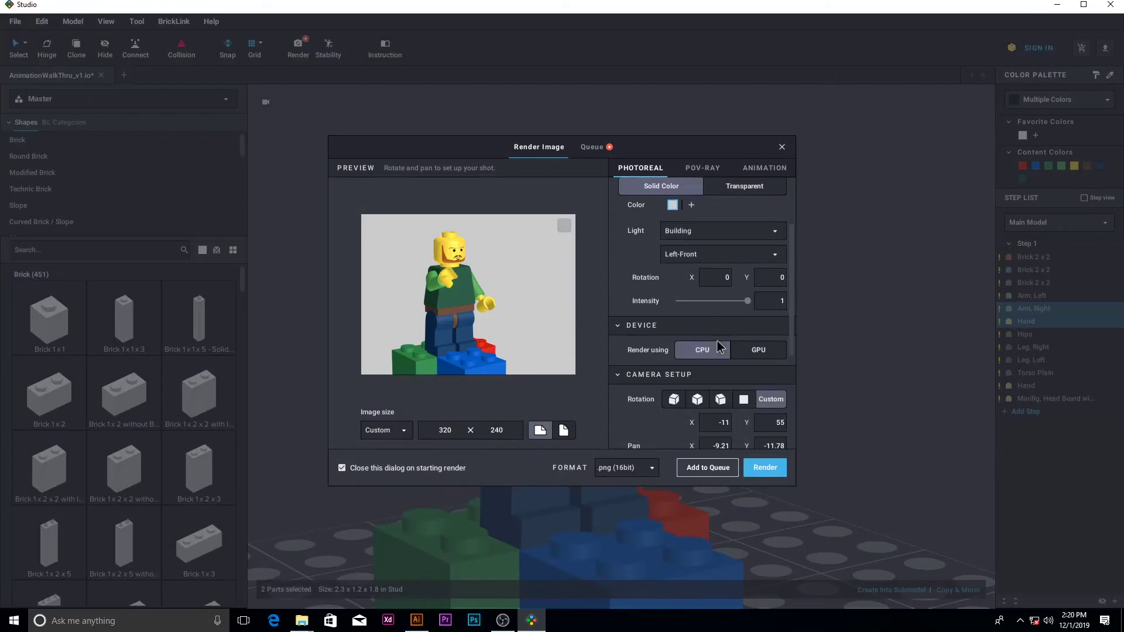
pyautogui.click(740, 347)
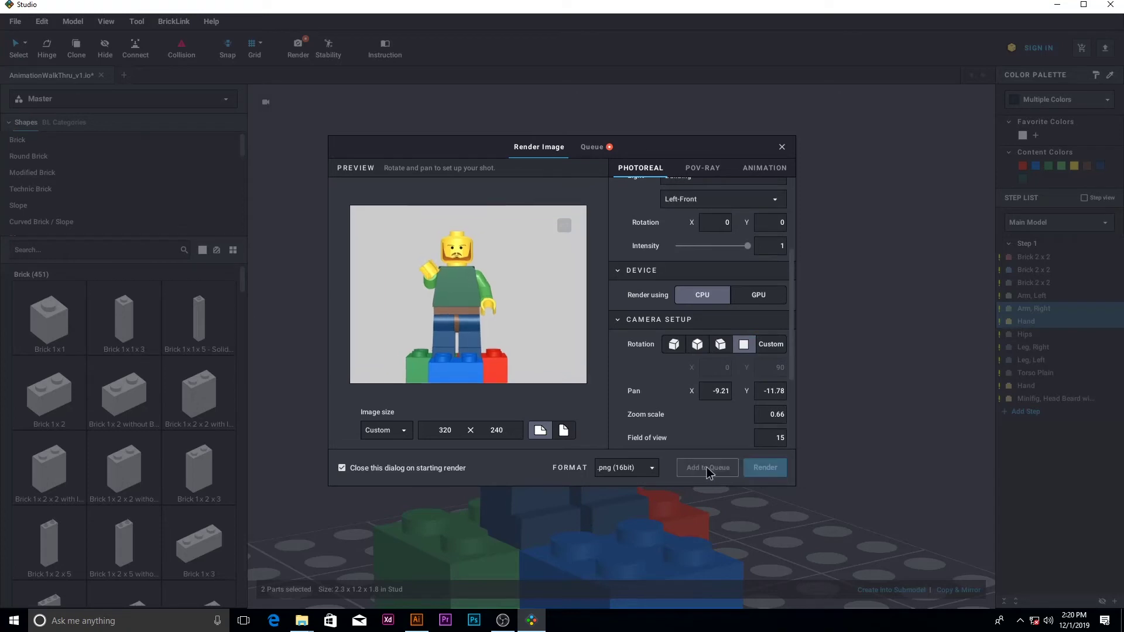
pyautogui.click(782, 147)
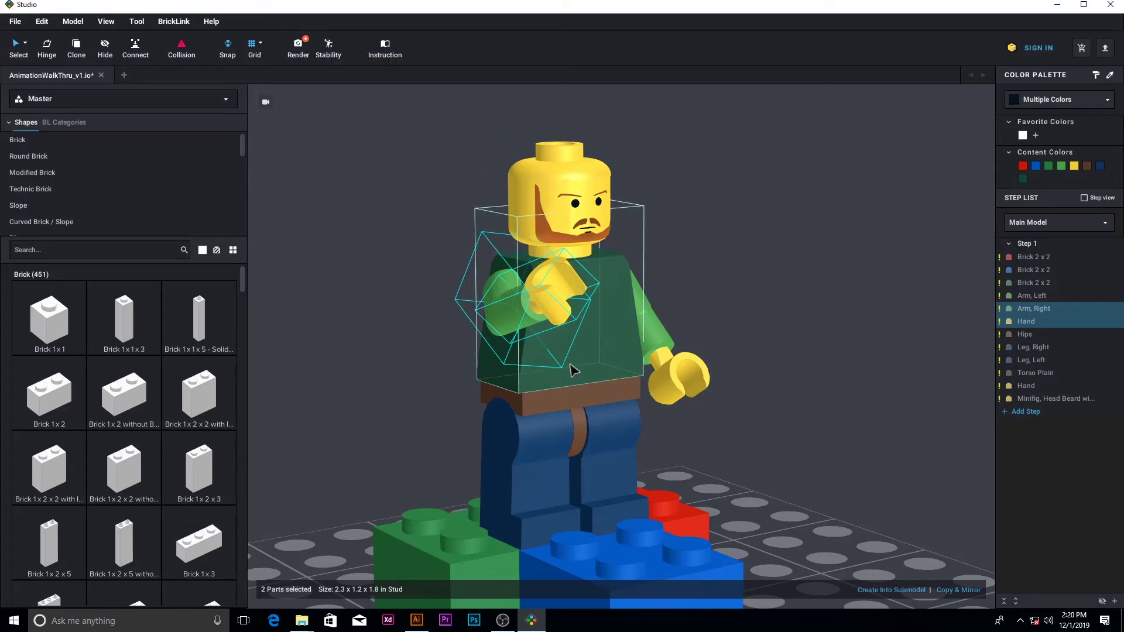
# Select only the right hand, rotate it about its wrist hinge to 285°, and return to the Select tool.
pyautogui.moveTo(572, 372); pyautogui.dragTo(530, 377, button='right')
pyautogui.moveTo(381, 225)
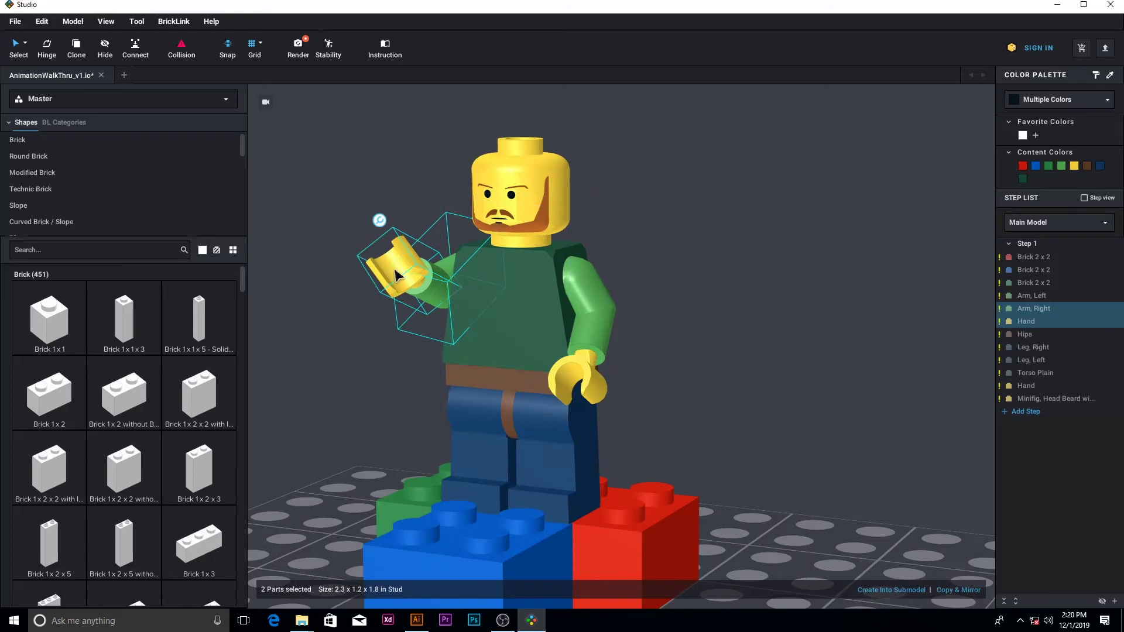
pyautogui.click(382, 225)
pyautogui.moveTo(367, 374); pyautogui.dragTo(405, 382, button='right')
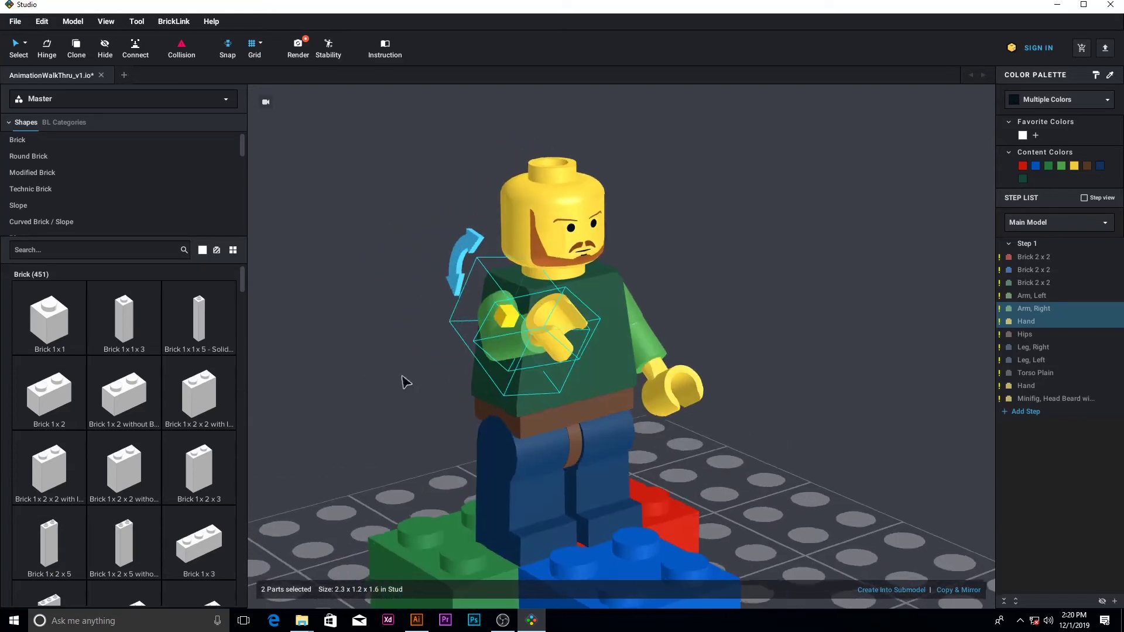
pyautogui.click(547, 338)
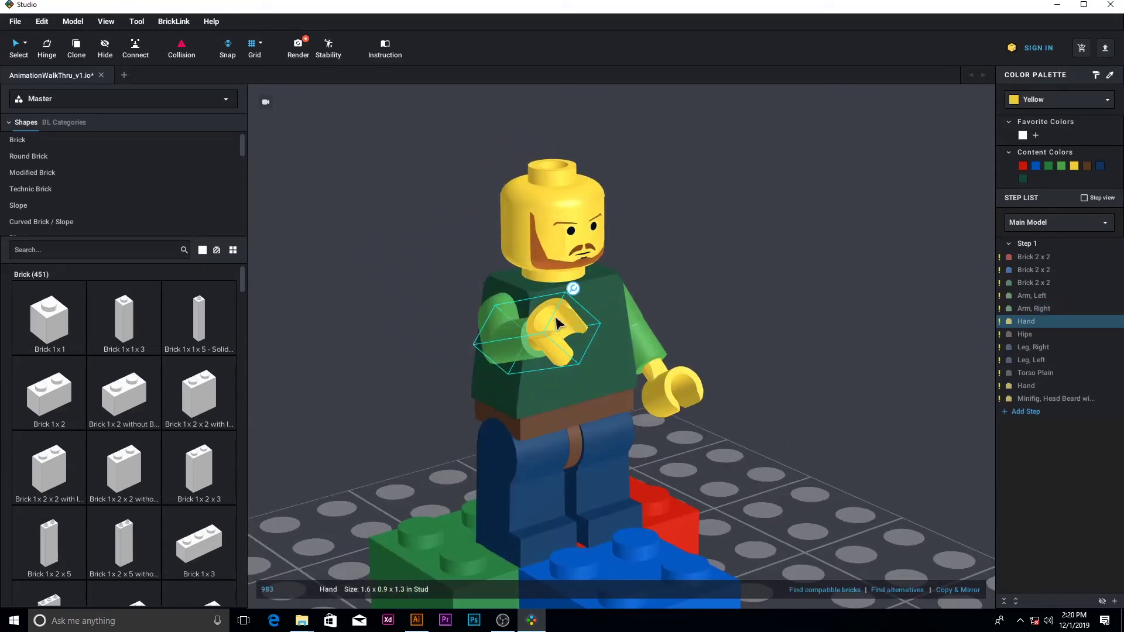
pyautogui.click(573, 288)
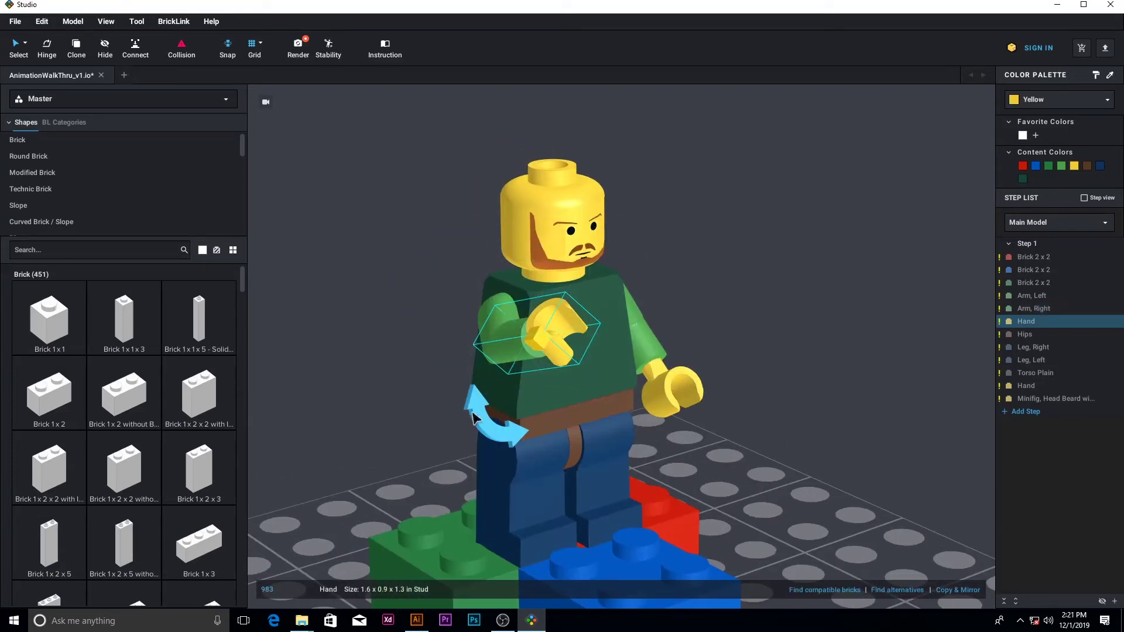
pyautogui.moveTo(473, 416); pyautogui.dragTo(478, 419)
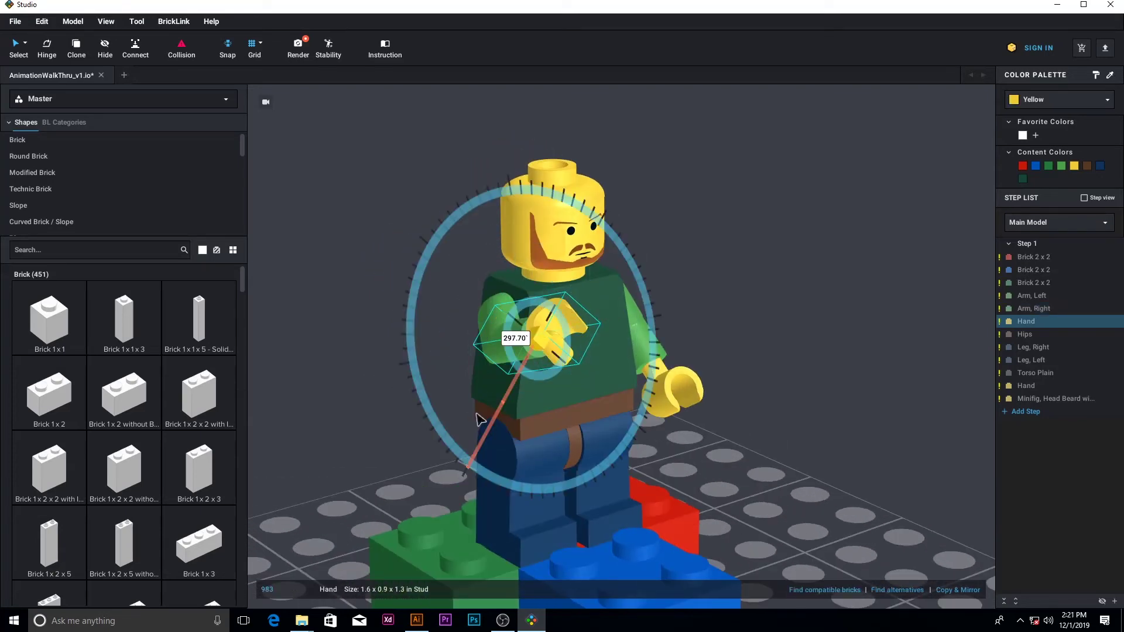
pyautogui.click(504, 340)
pyautogui.write('28')
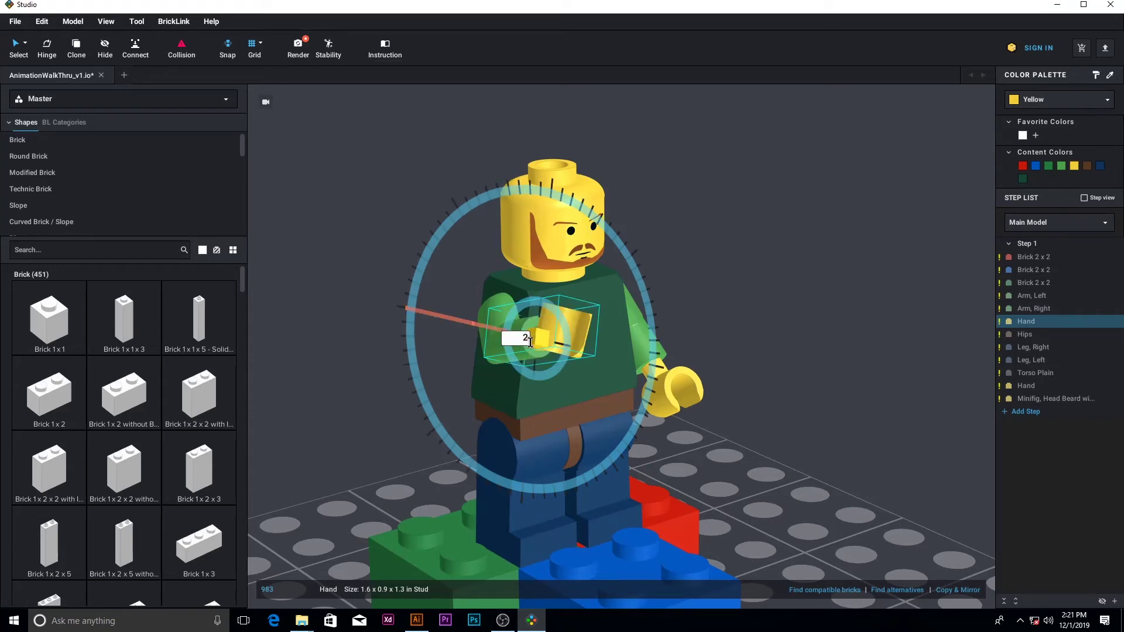
pyautogui.write('5')
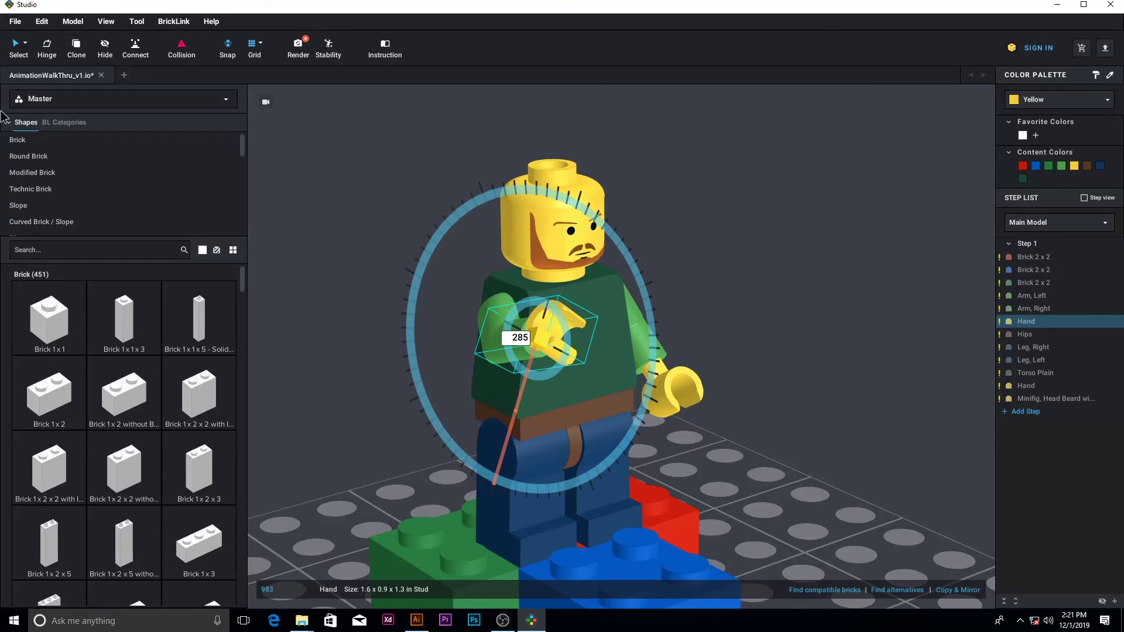
pyautogui.click(25, 53)
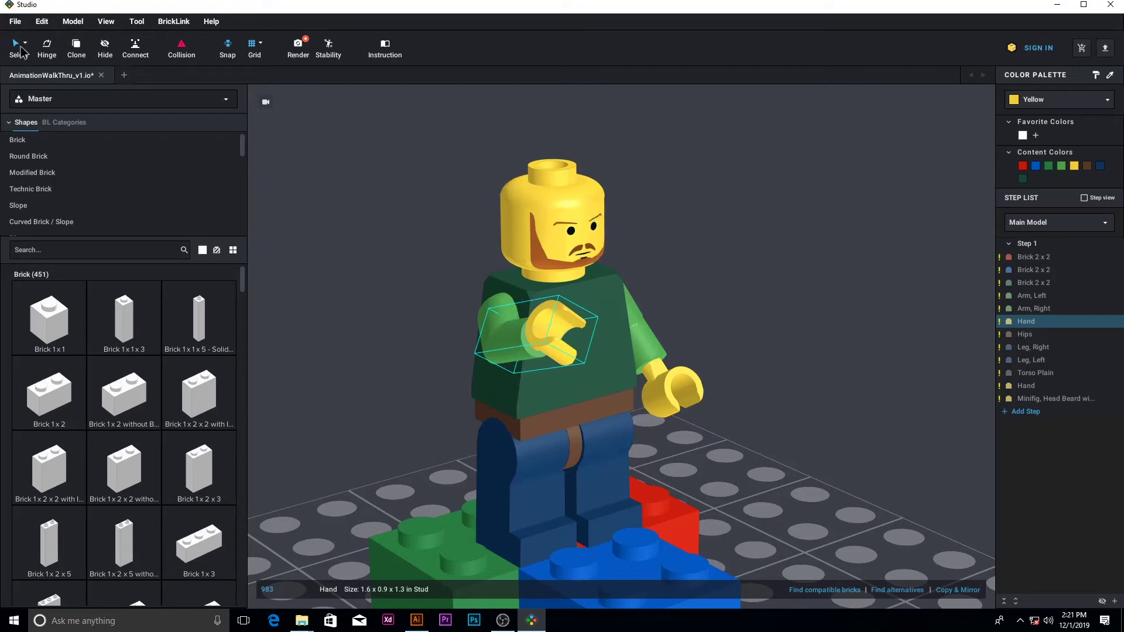
# Queue the 285° hand pose as a photoreal .png frame with the camera rotation on the front preset.
pyautogui.click(298, 51)
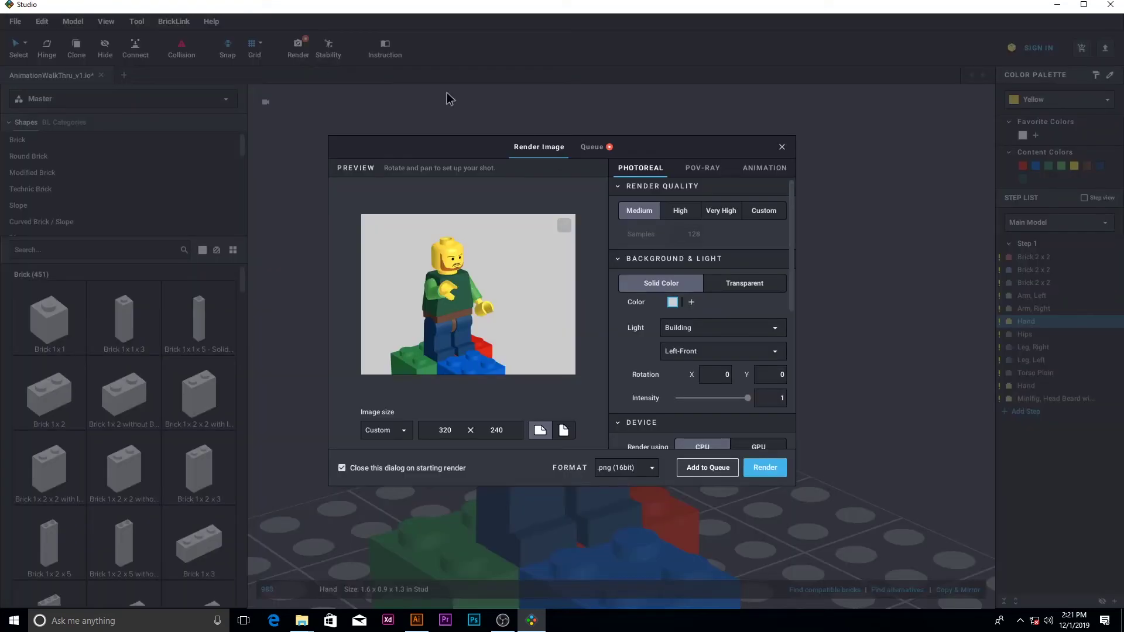
pyautogui.scroll(-3, 732, 316)
pyautogui.click(744, 313)
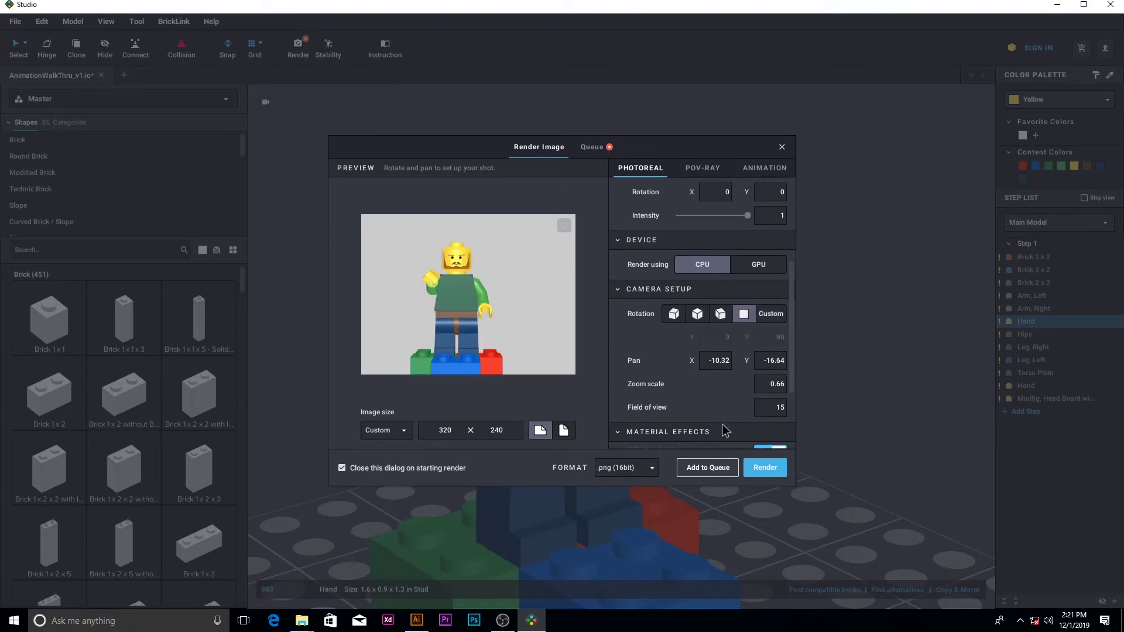
pyautogui.click(714, 470)
pyautogui.click(765, 467)
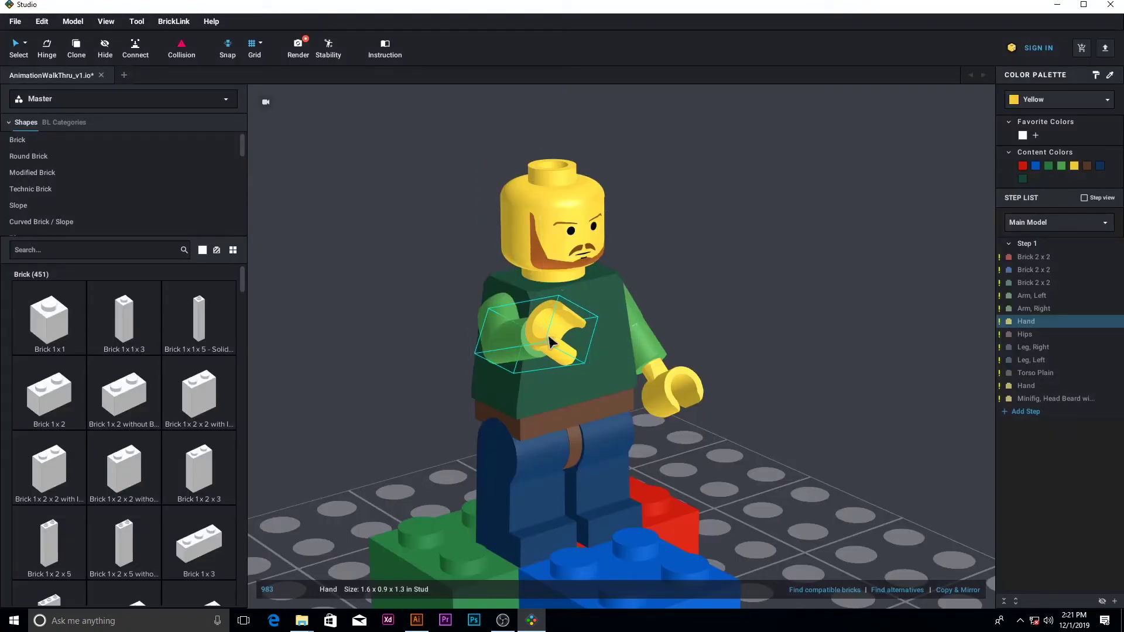
# Rotate the right hand further about its wrist hinge to 275°.
pyautogui.press('h')
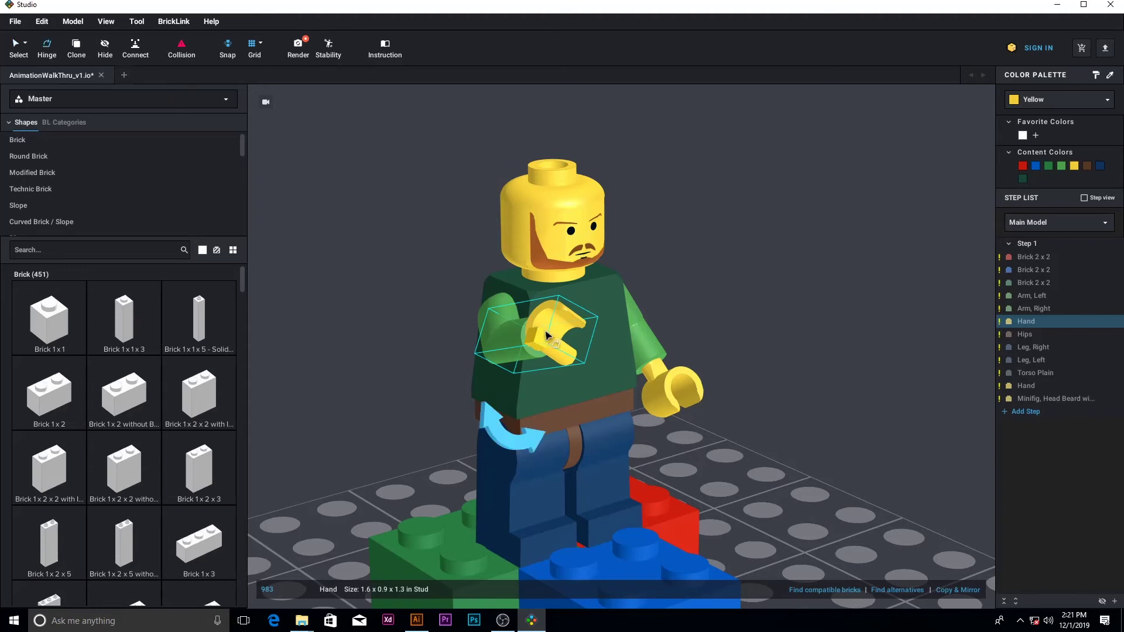
pyautogui.moveTo(506, 441); pyautogui.dragTo(510, 343)
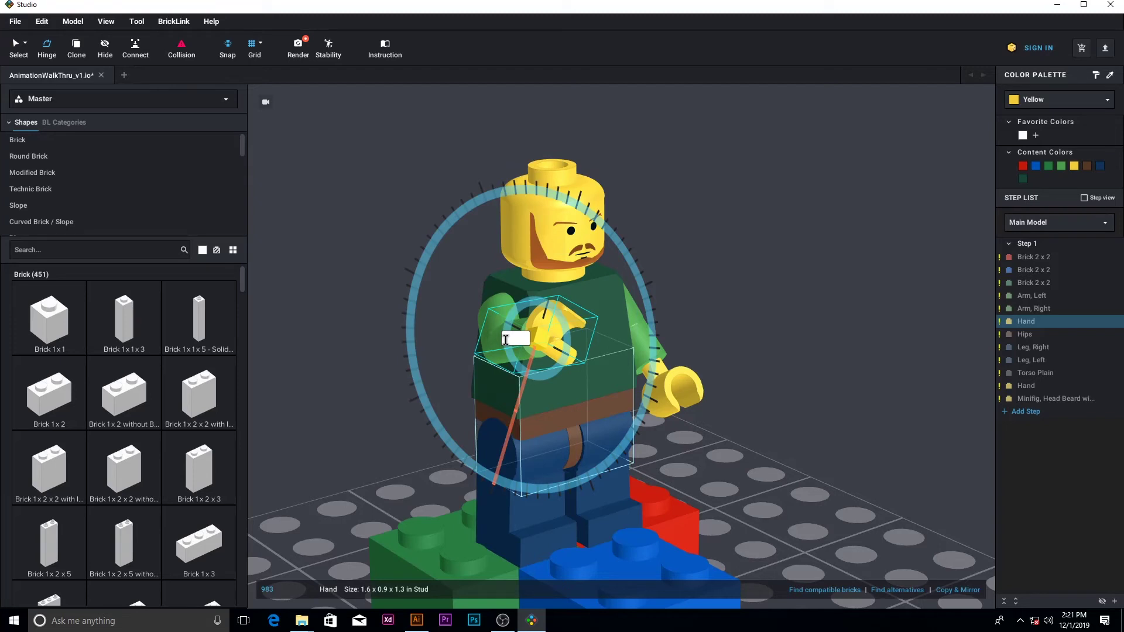
pyautogui.write('275')
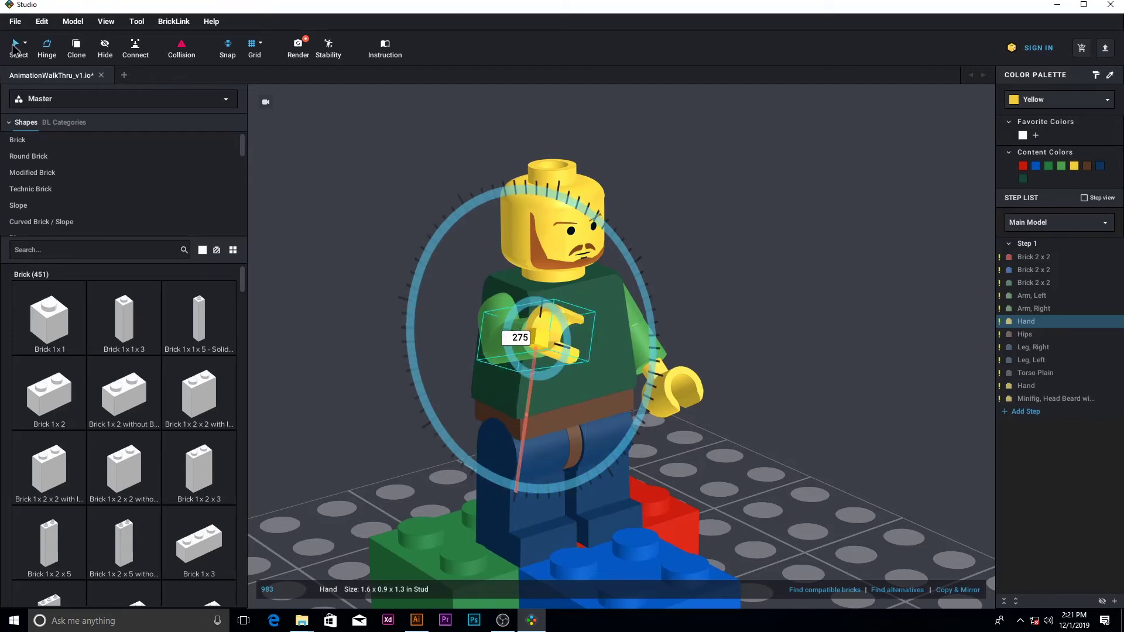
# Preview the 275° hand pose as a photoreal render from the front camera preset and close the render dialog.
pyautogui.click(298, 48)
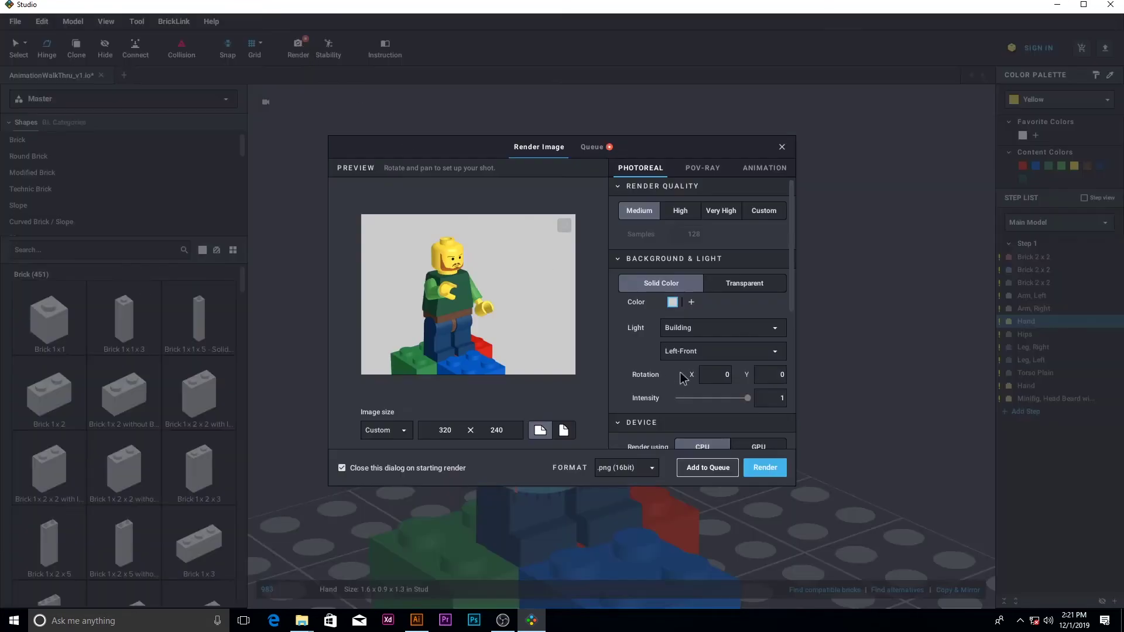
pyautogui.scroll(-5, 746, 345)
pyautogui.click(744, 344)
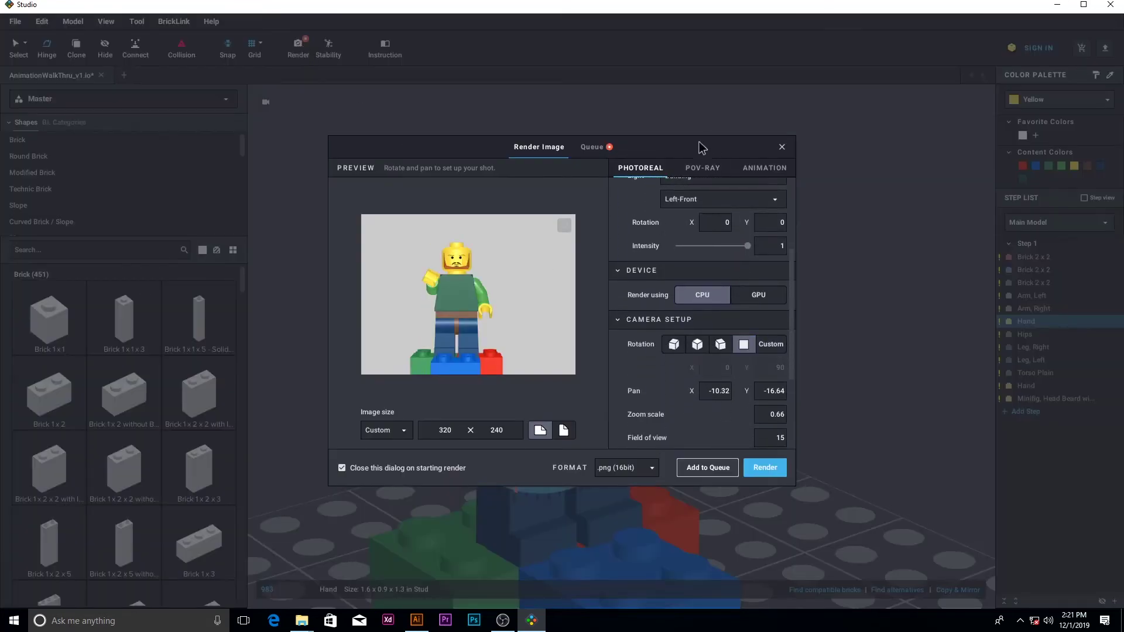
pyautogui.moveTo(691, 145); pyautogui.dragTo(715, 163)
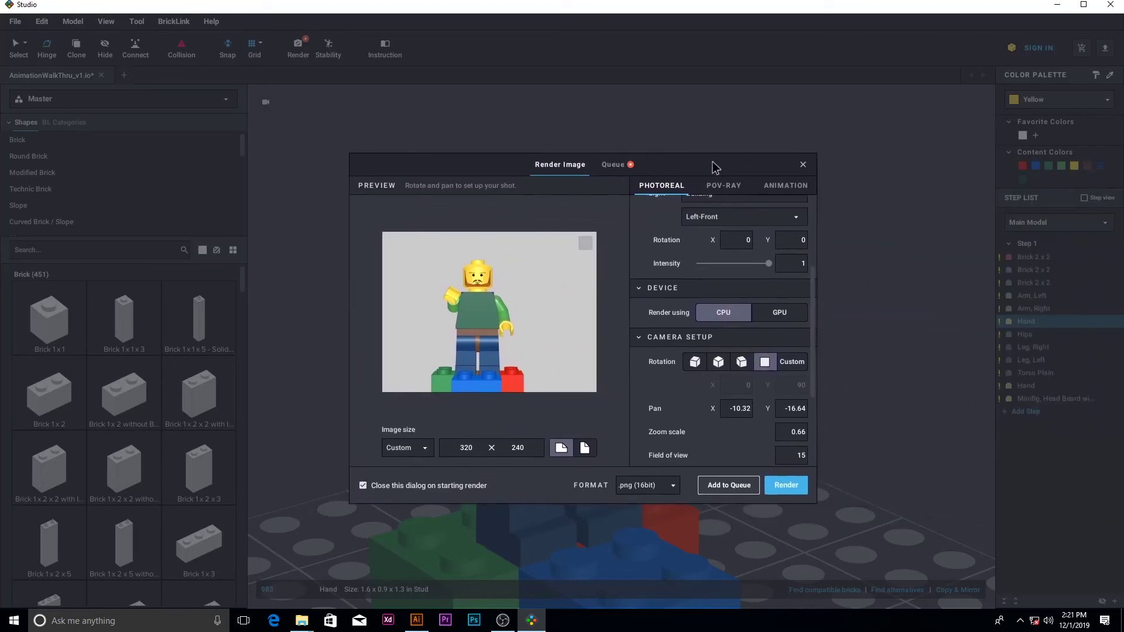
pyautogui.click(803, 164)
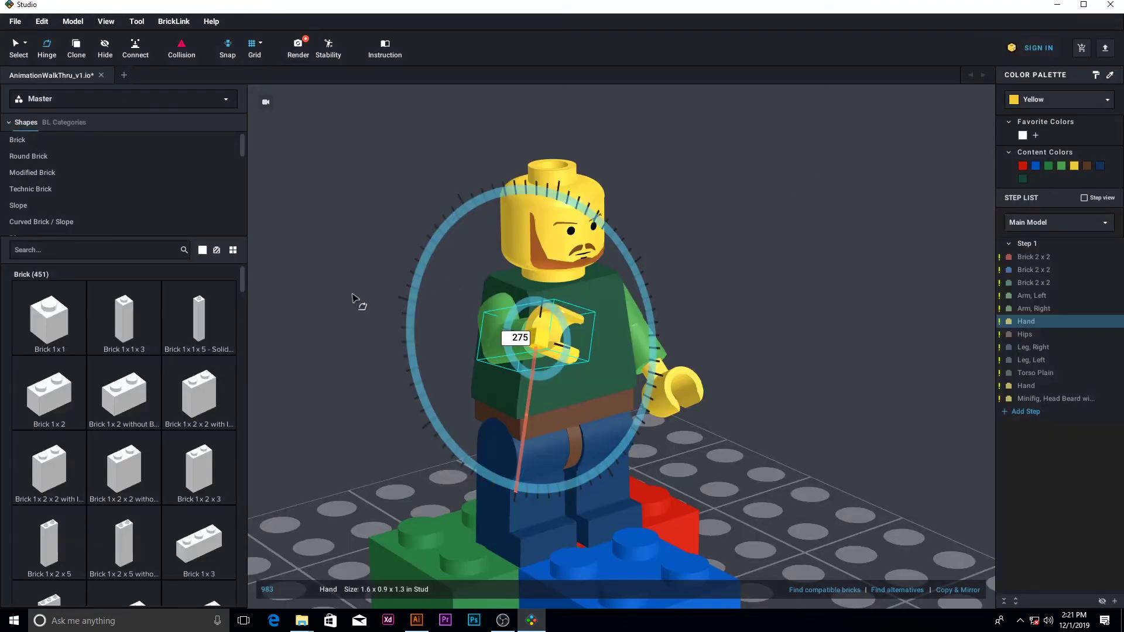
# Clear the selection, reselect only the right hand, and bring up its wrist hinge handle.
pyautogui.click(11, 44)
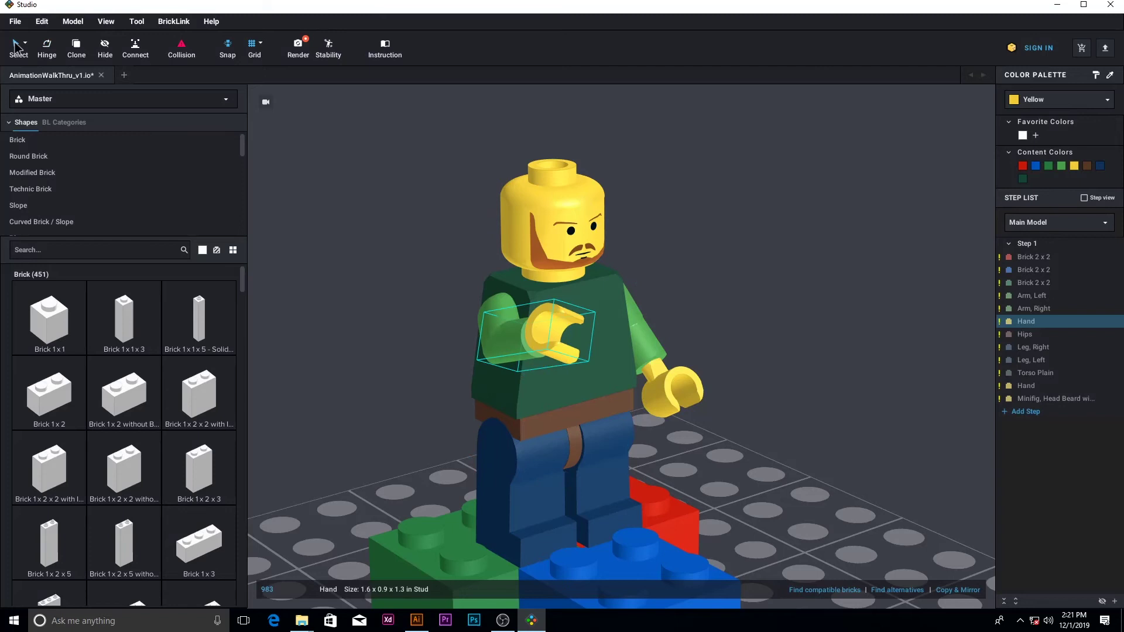
pyautogui.click(297, 242)
pyautogui.click(551, 338)
pyautogui.click(47, 49)
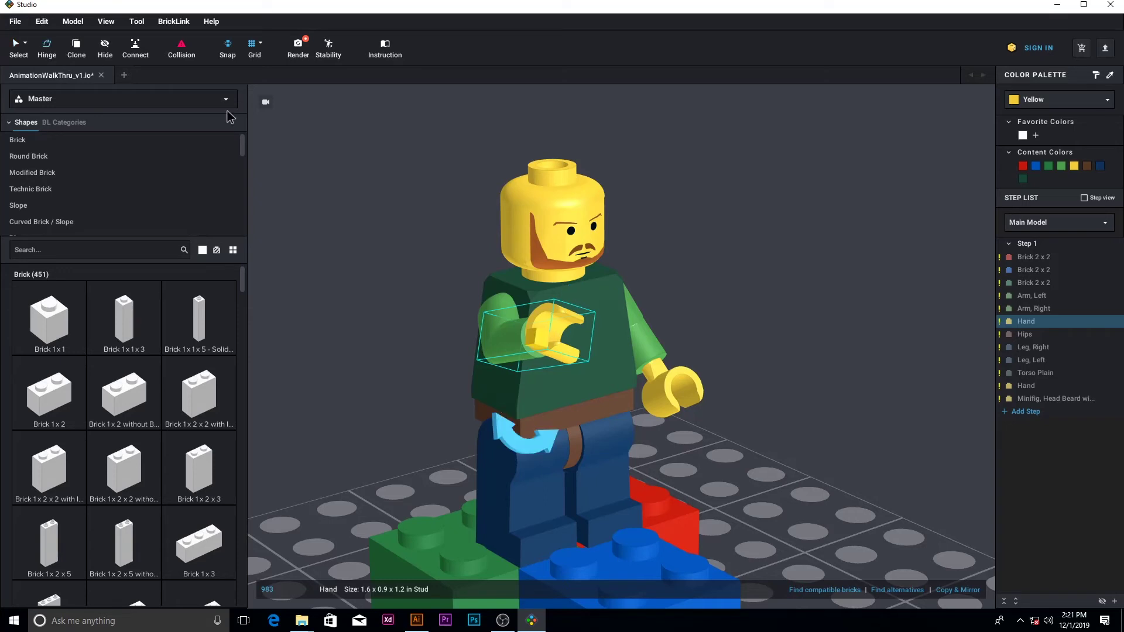
# Queue the 275° hand pose as a photoreal .png frame from the front camera preset and close the render dialog.
pyautogui.click(299, 49)
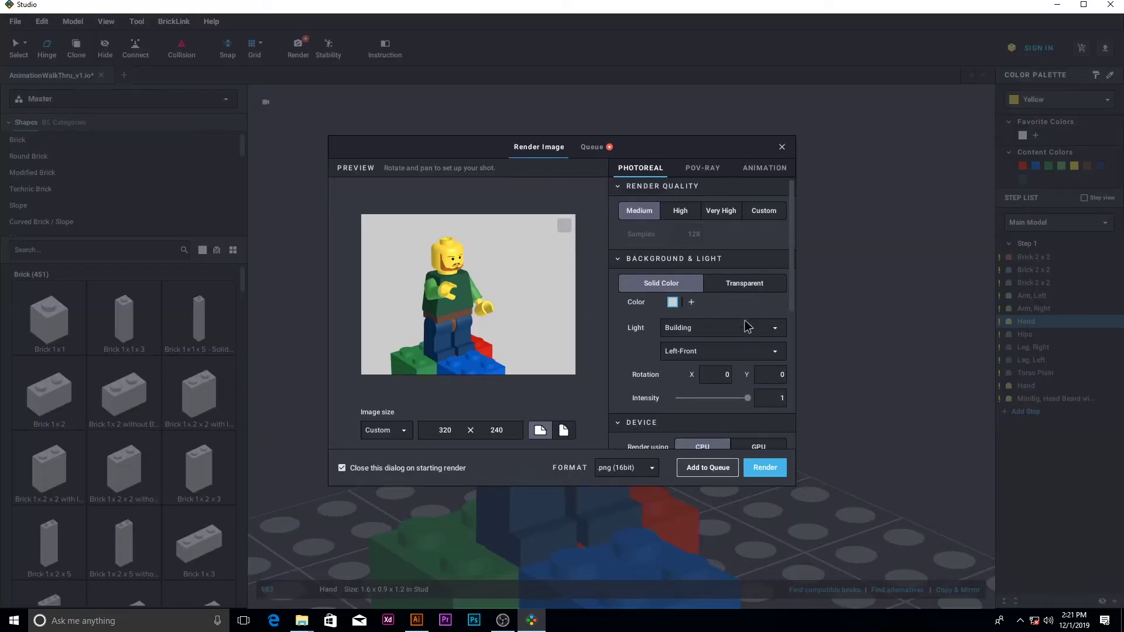
pyautogui.scroll(-5, 744, 321)
pyautogui.click(744, 299)
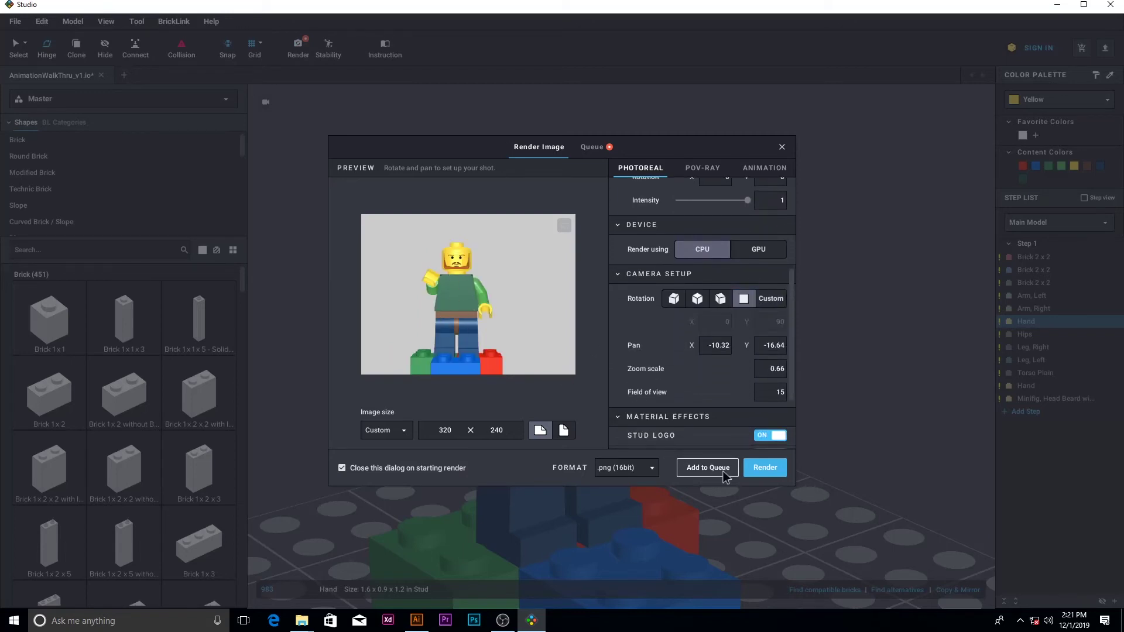
pyautogui.moveTo(656, 143); pyautogui.dragTo(765, 134)
pyautogui.click(779, 463)
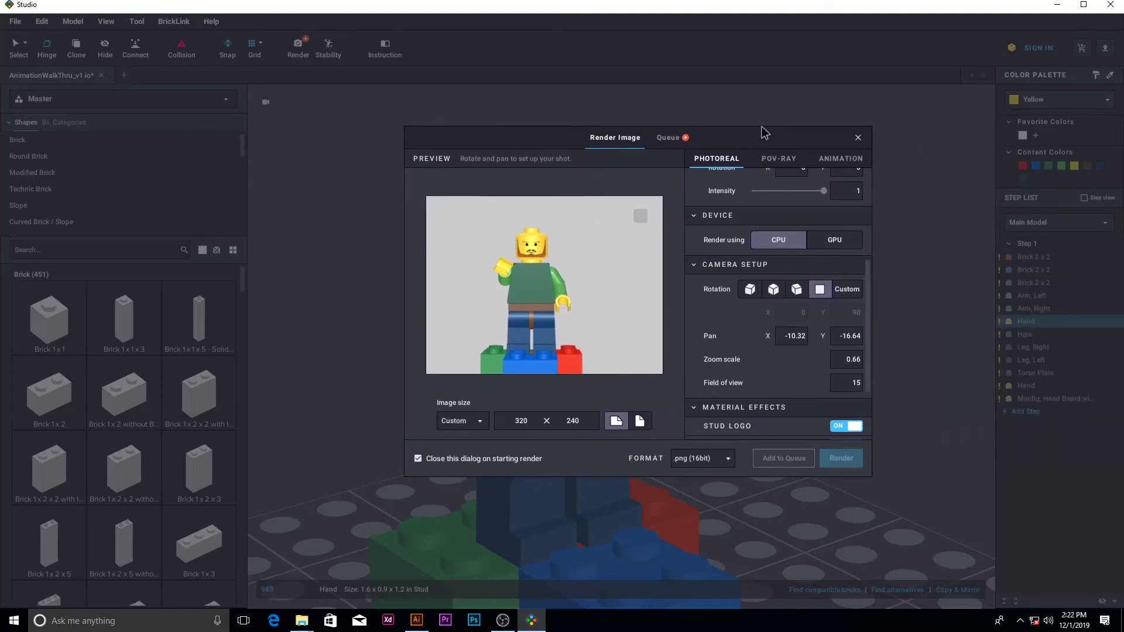
pyautogui.click(857, 138)
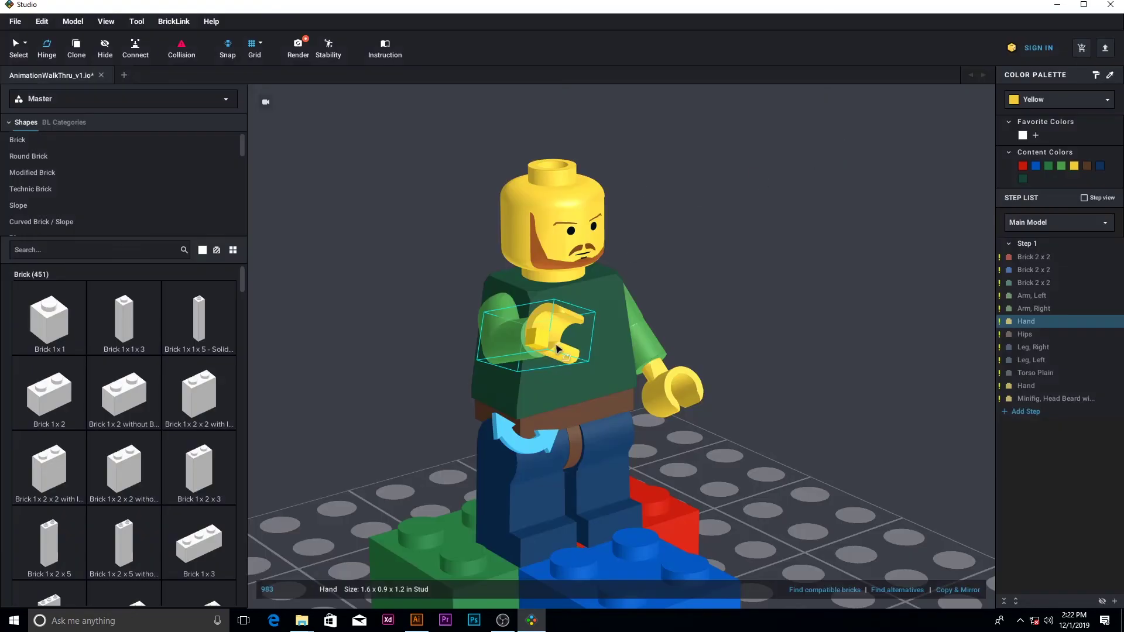
# Rotate the right hand about its wrist hinge to 265° and set its photoreal render preview to the front camera preset.
pyautogui.moveTo(534, 448); pyautogui.dragTo(507, 336)
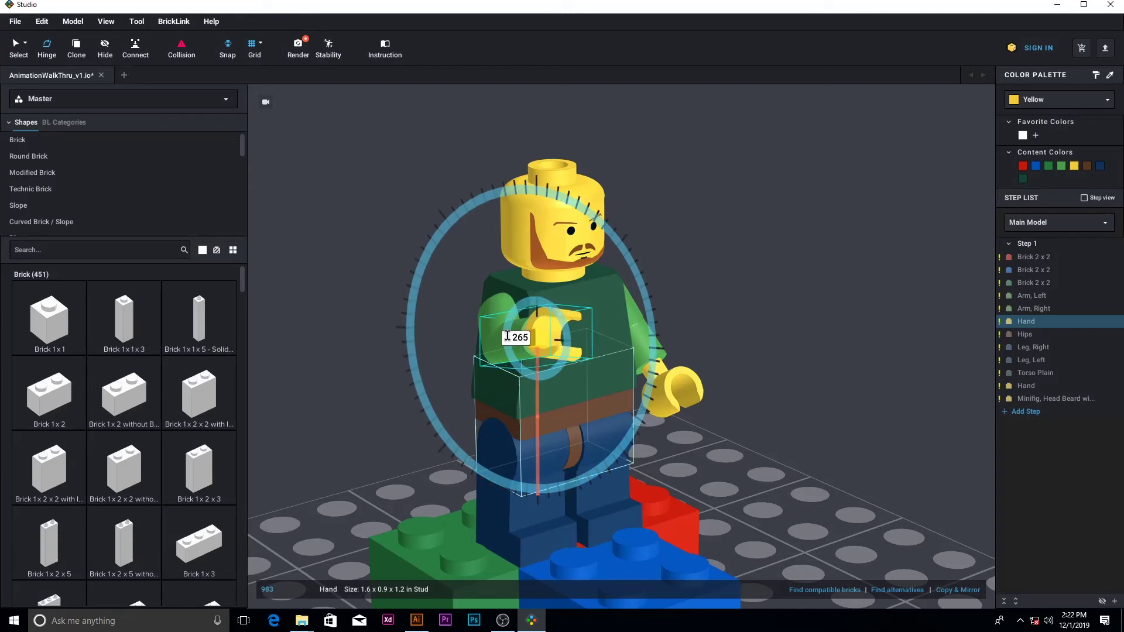
pyautogui.click(331, 319)
pyautogui.click(298, 48)
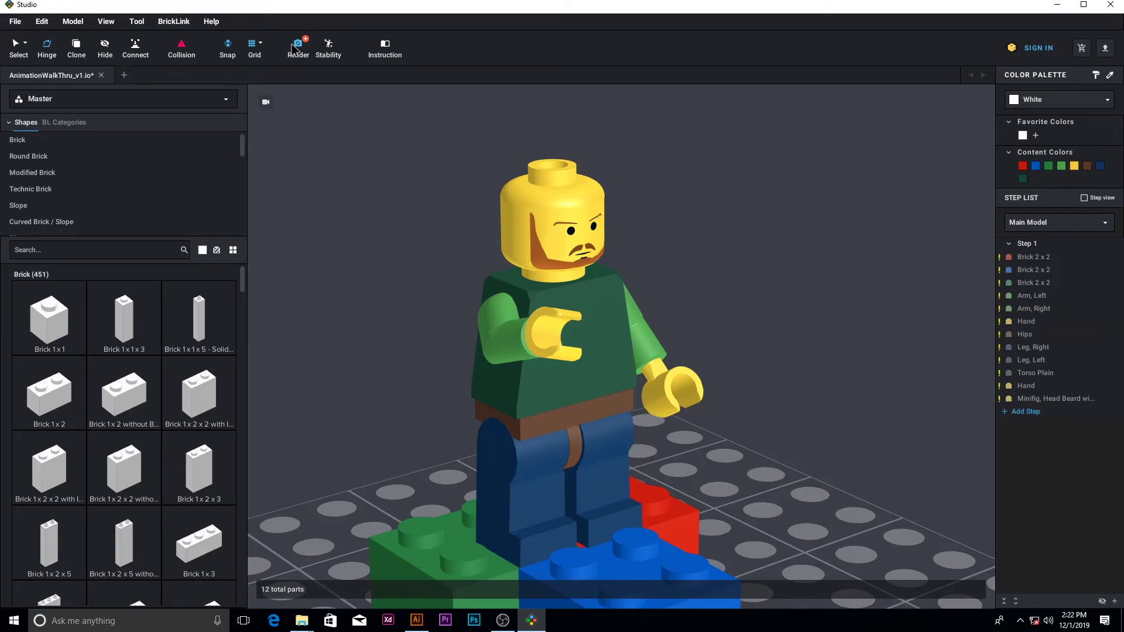
pyautogui.scroll(-3, 775, 328)
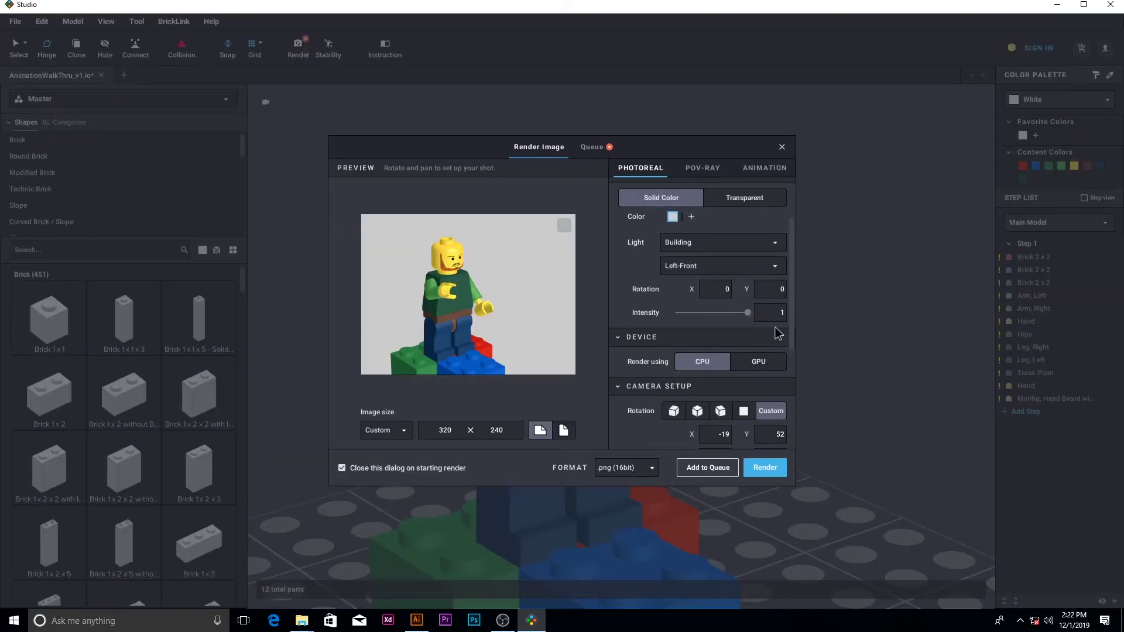
pyautogui.click(742, 361)
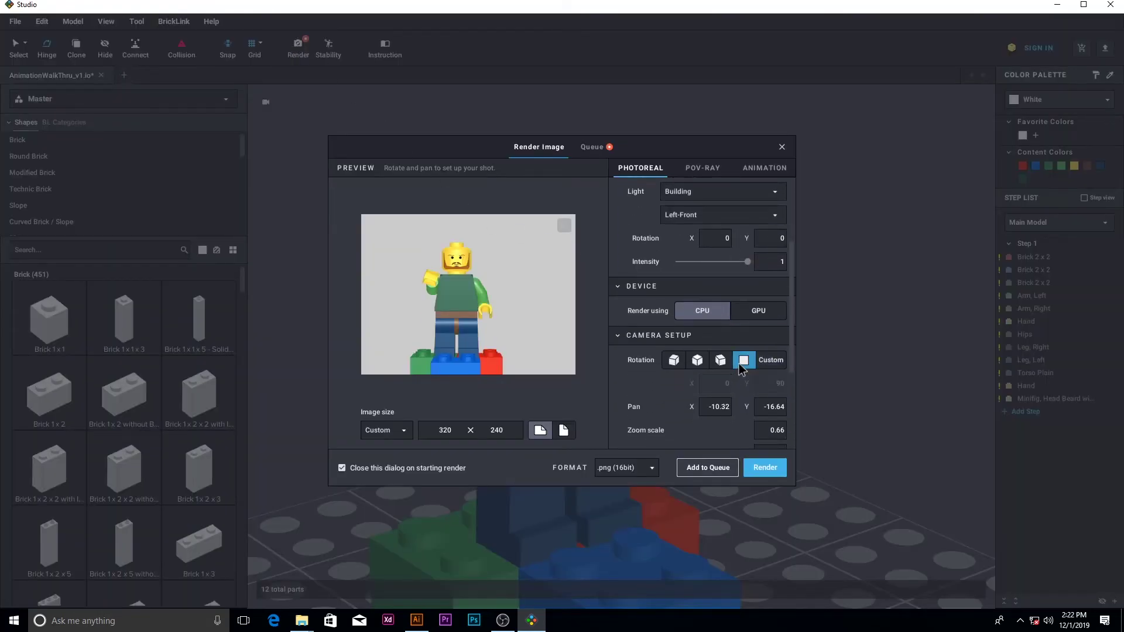
pyautogui.click(782, 147)
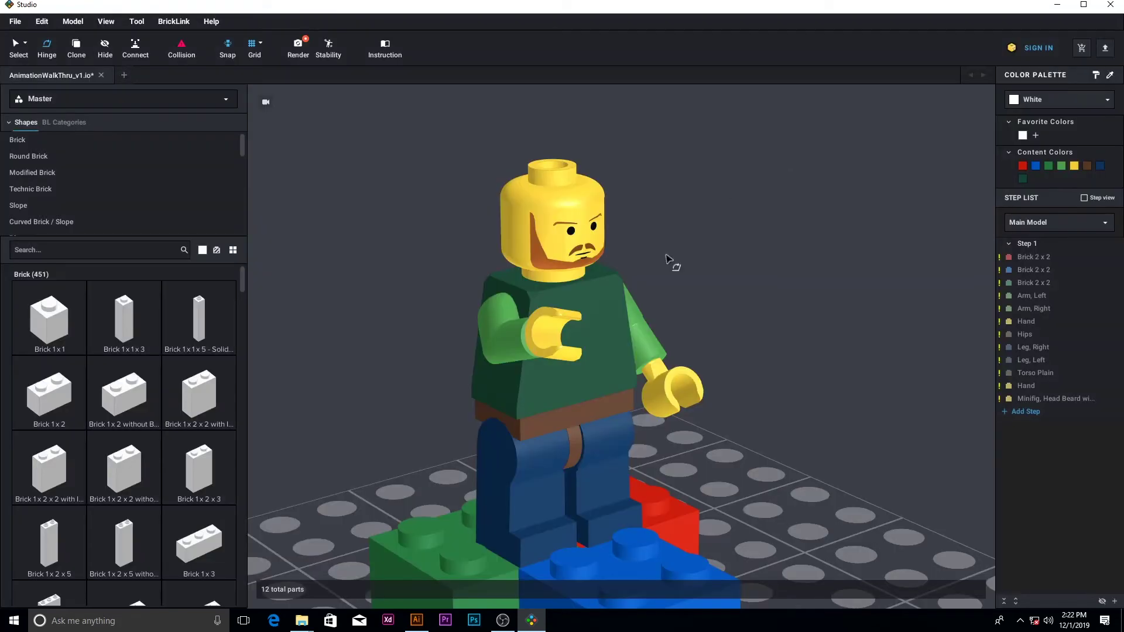
# Select the right hand and, viewing the minifigure from the front, rotate the hand about its wrist hinge to 285°.
pyautogui.click(528, 434)
pyautogui.moveTo(528, 434); pyautogui.dragTo(436, 375)
pyautogui.moveTo(436, 374)
pyautogui.mouseDown(button='right')
pyautogui.moveTo(412, 398)
pyautogui.moveTo(433, 357)
pyautogui.moveTo(420, 375)
pyautogui.mouseUp(button='right')
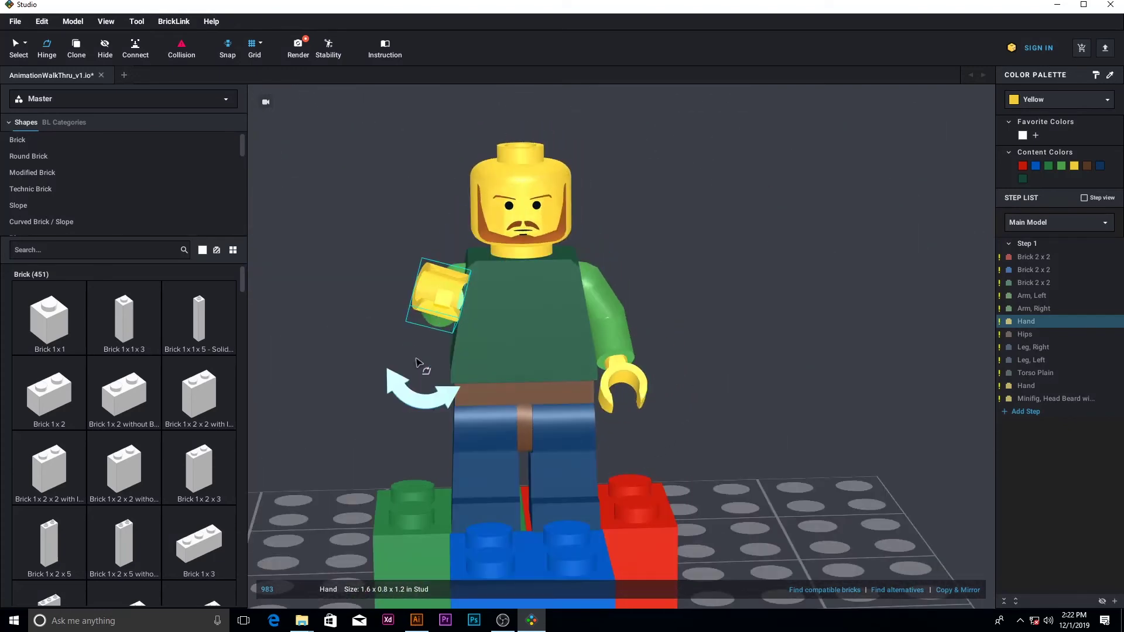
pyautogui.moveTo(415, 399); pyautogui.dragTo(382, 385)
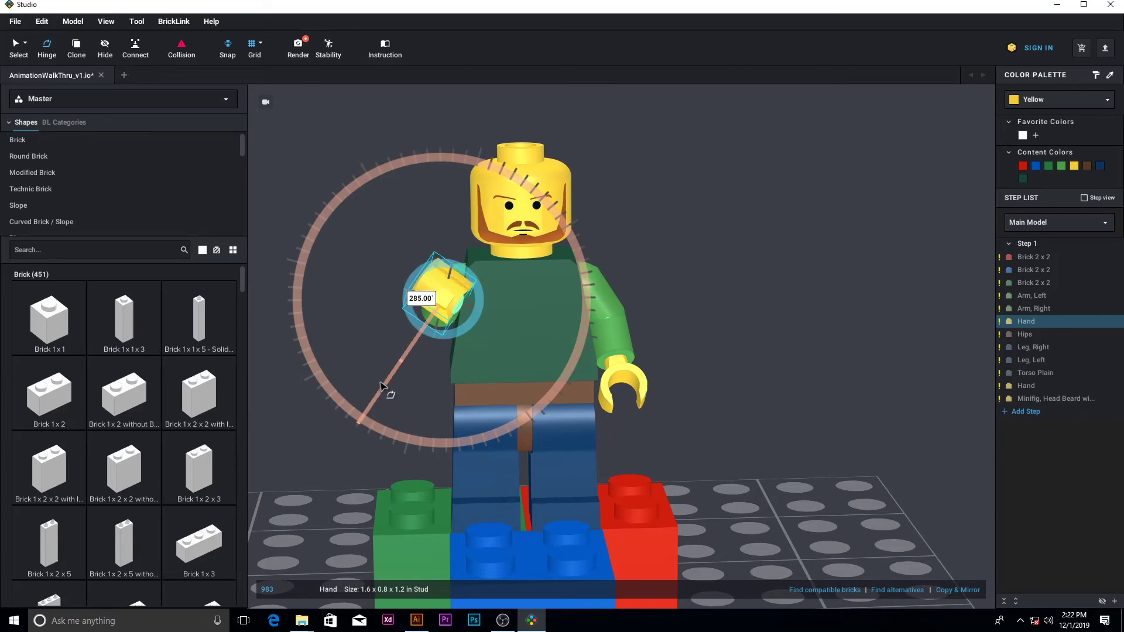
pyautogui.moveTo(381, 385); pyautogui.dragTo(382, 386)
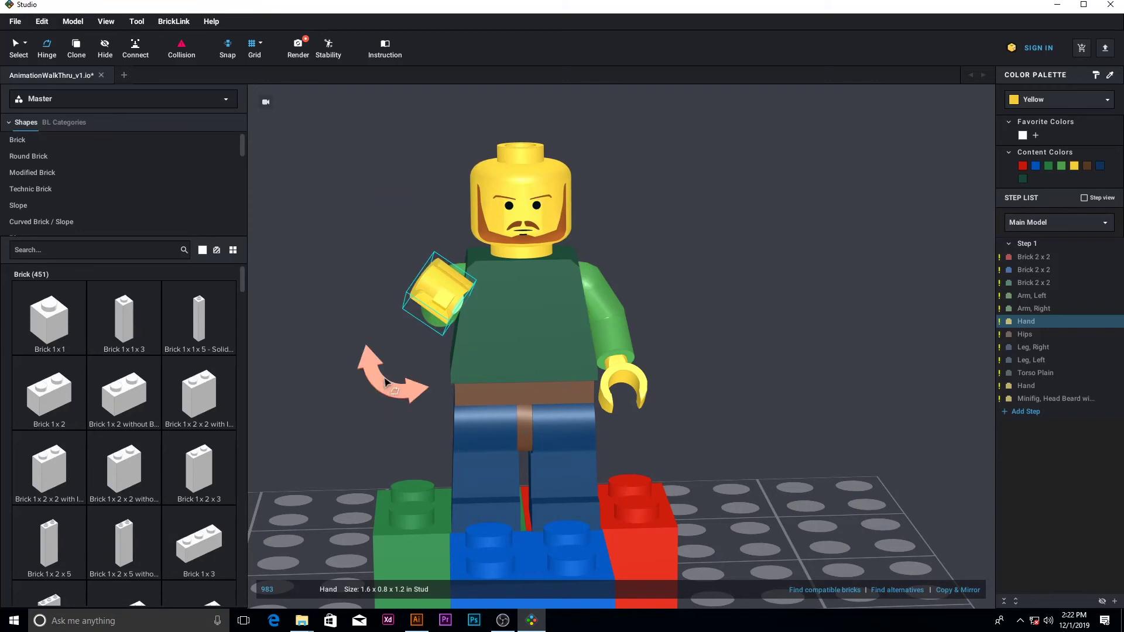
# Queue the 285° hand pose as a photoreal .png frame from the front preset, panned to about X -5.93, Y -9.52.
pyautogui.click(297, 45)
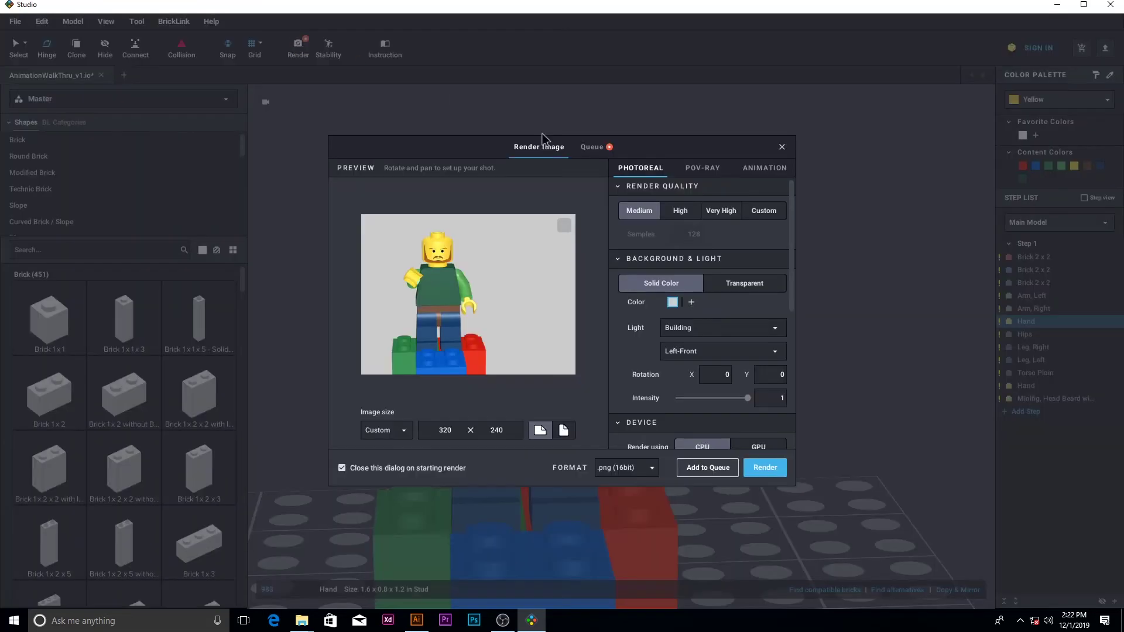
pyautogui.scroll(-3, 746, 252)
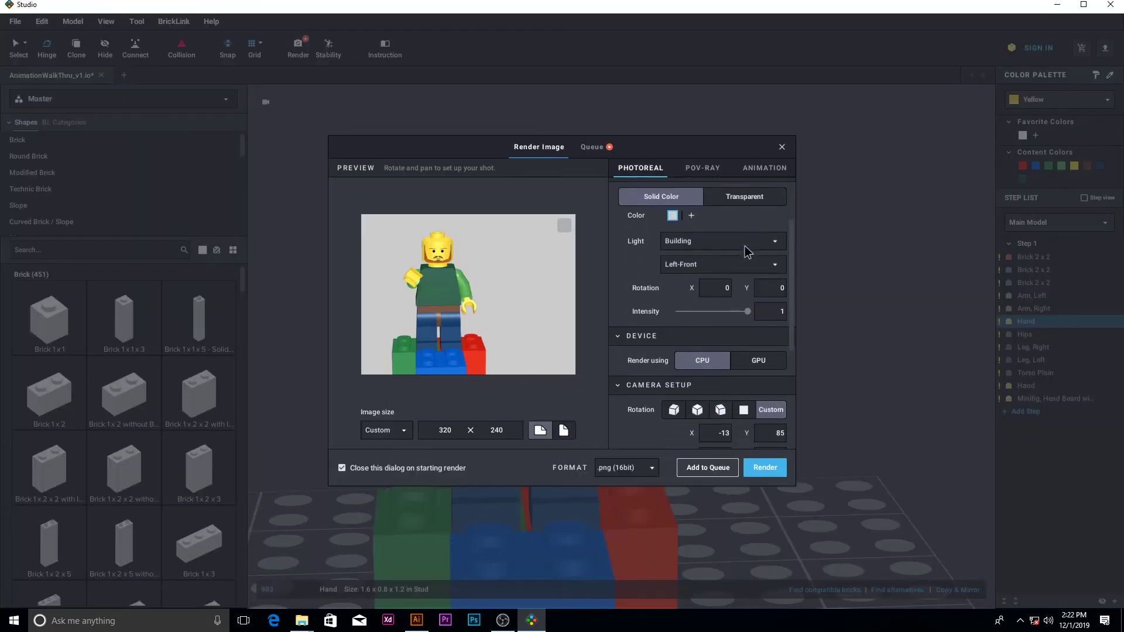
pyautogui.click(744, 330)
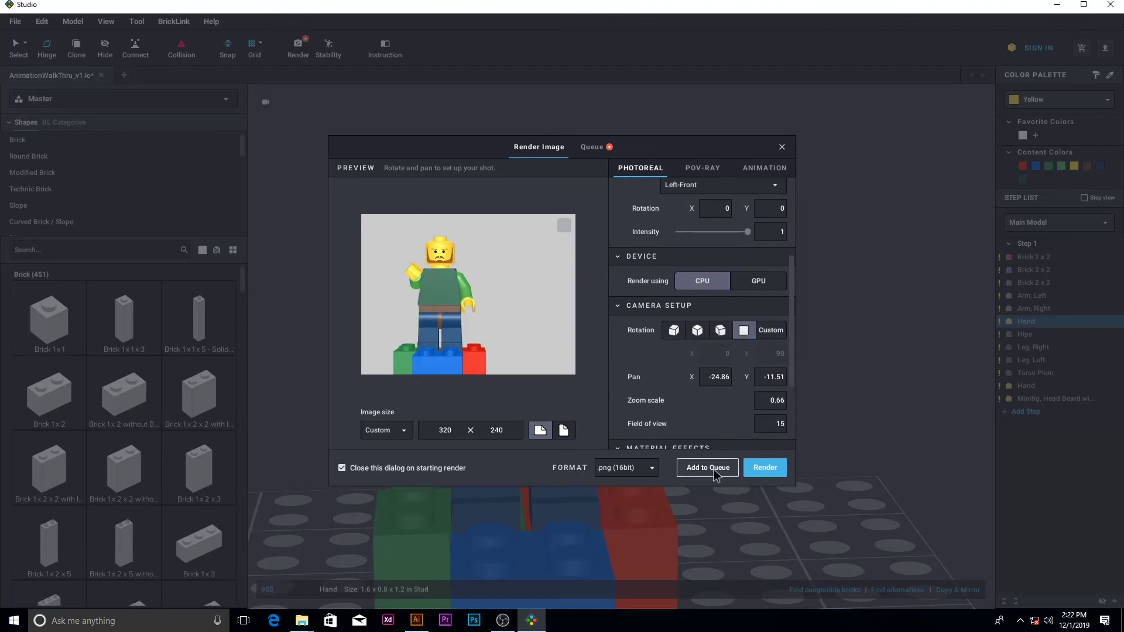
pyautogui.moveTo(441, 324); pyautogui.dragTo(473, 321, button='middle')
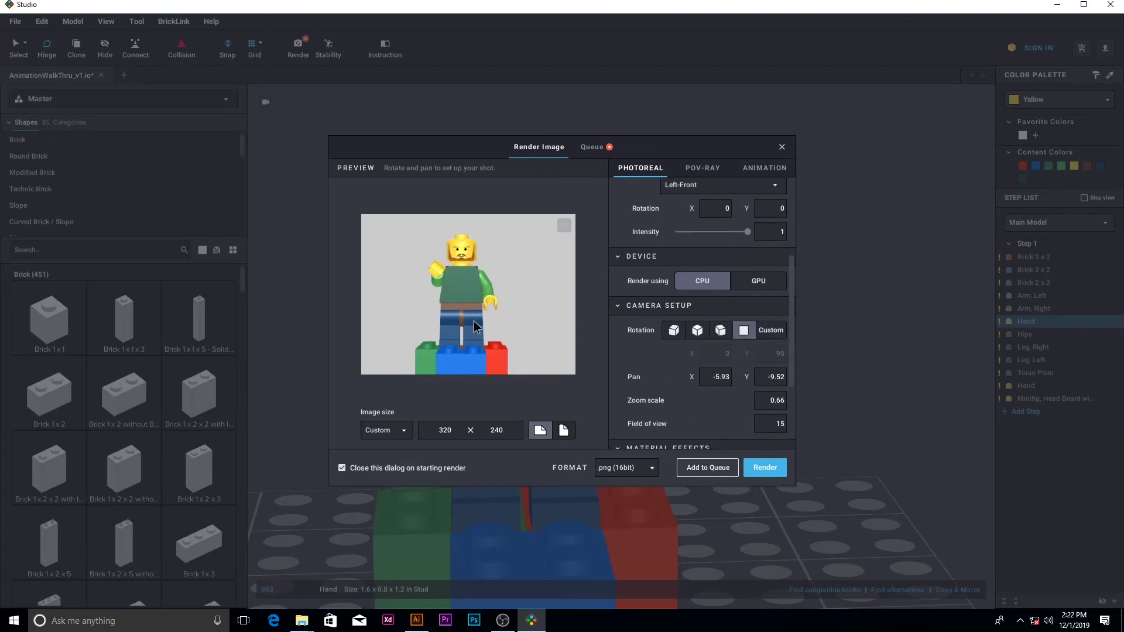
pyautogui.click(708, 468)
pyautogui.click(782, 148)
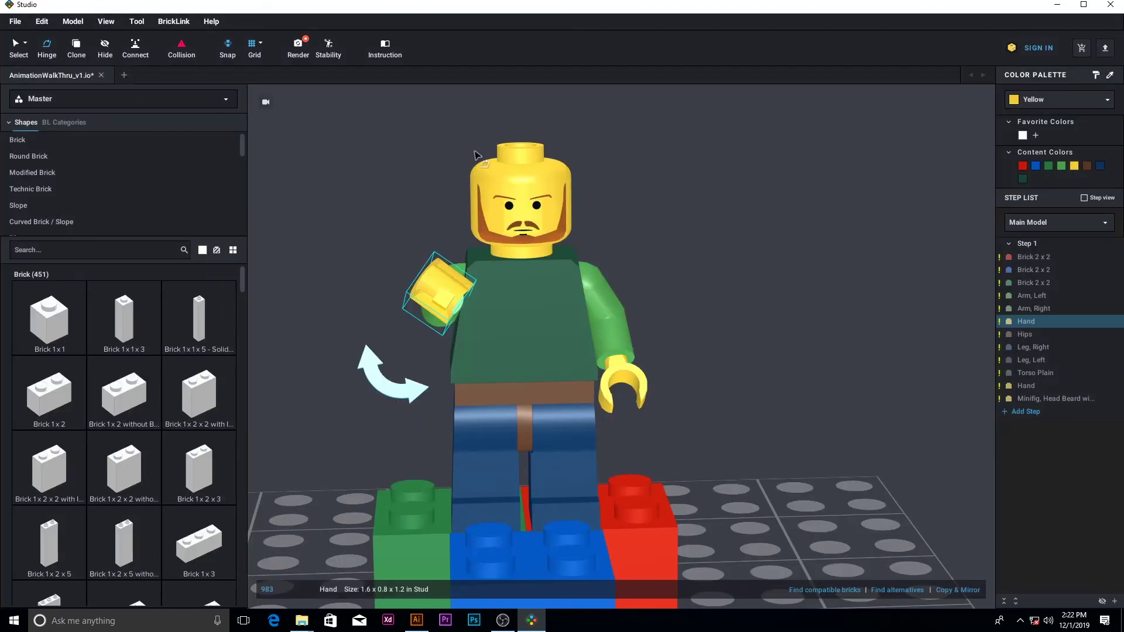
# Rotate the right hand to 275° and queue a photoreal .png frame from the front preset, panned to about X -13.9, Y -10.85.
pyautogui.moveTo(378, 378); pyautogui.dragTo(373, 381)
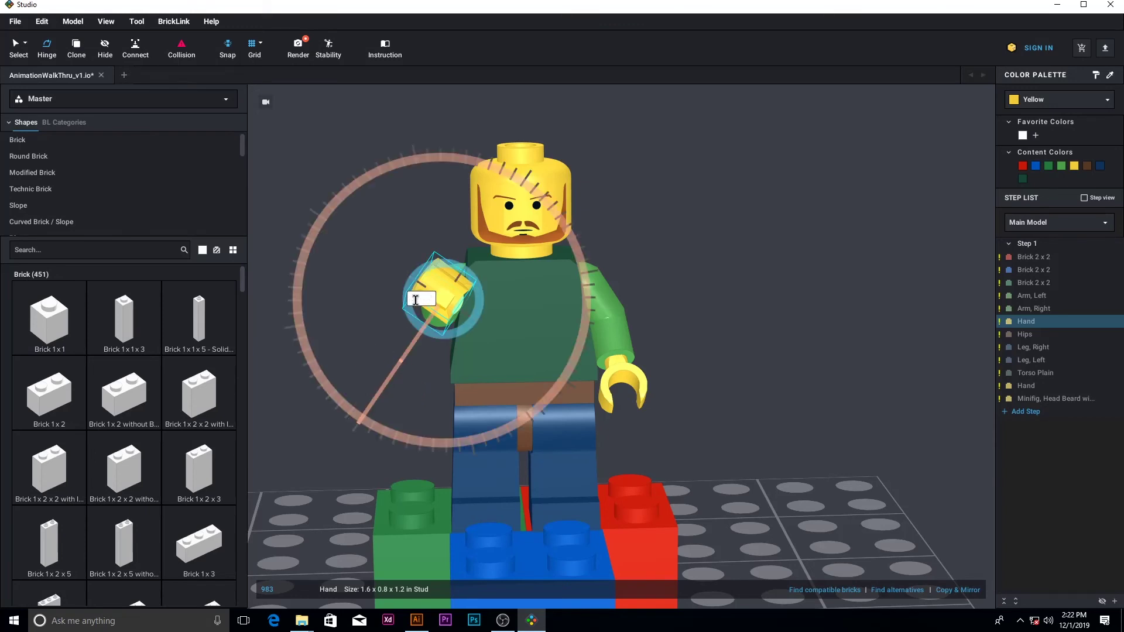
pyautogui.write('275')
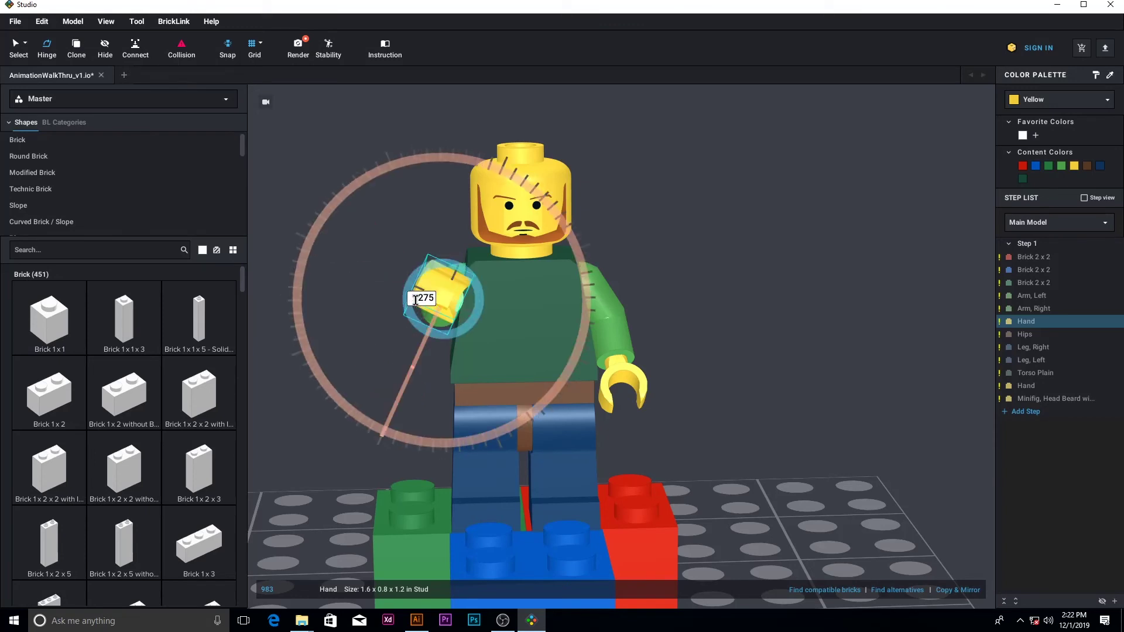
pyautogui.click(298, 46)
pyautogui.scroll(-3, 740, 378)
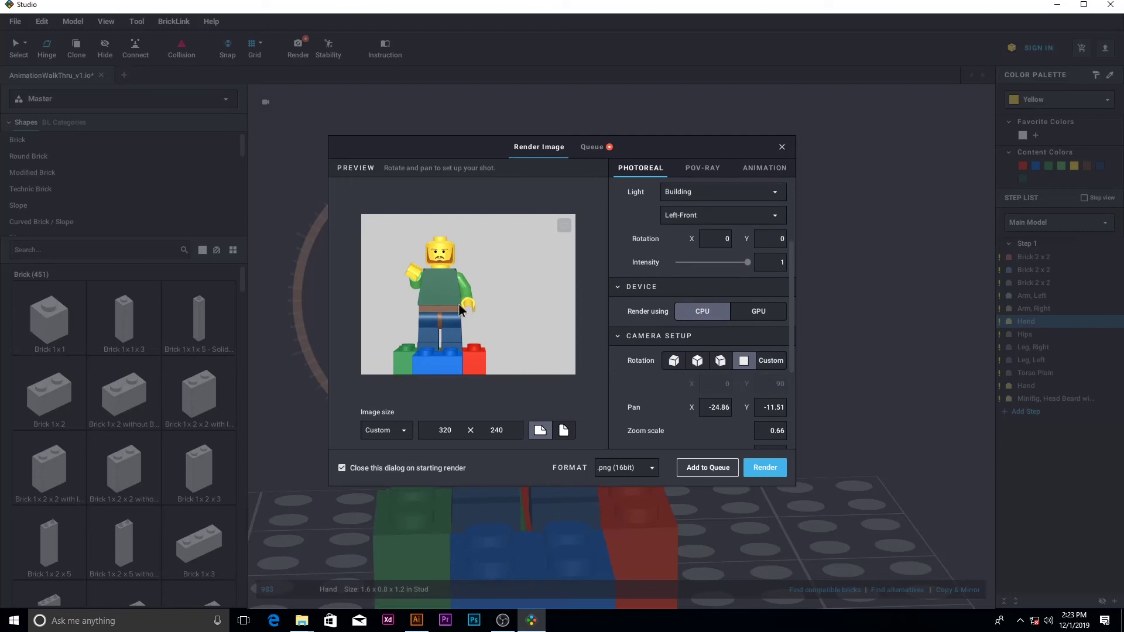
pyautogui.moveTo(440, 322); pyautogui.dragTo(480, 326, button='middle')
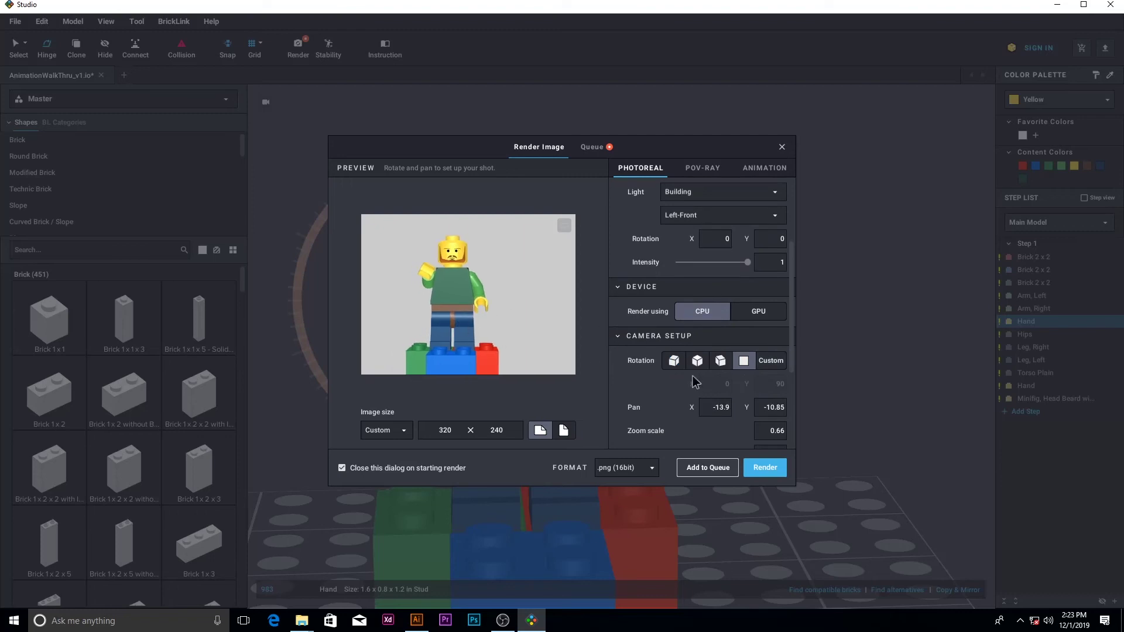
pyautogui.scroll(3, 714, 256)
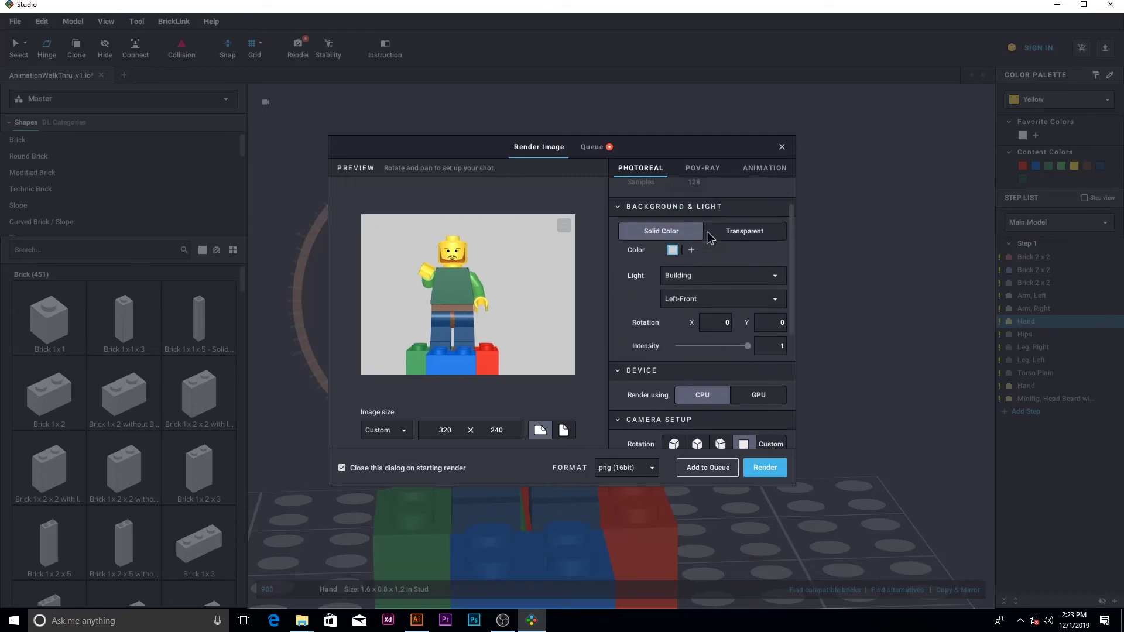
pyautogui.scroll(-5, 707, 232)
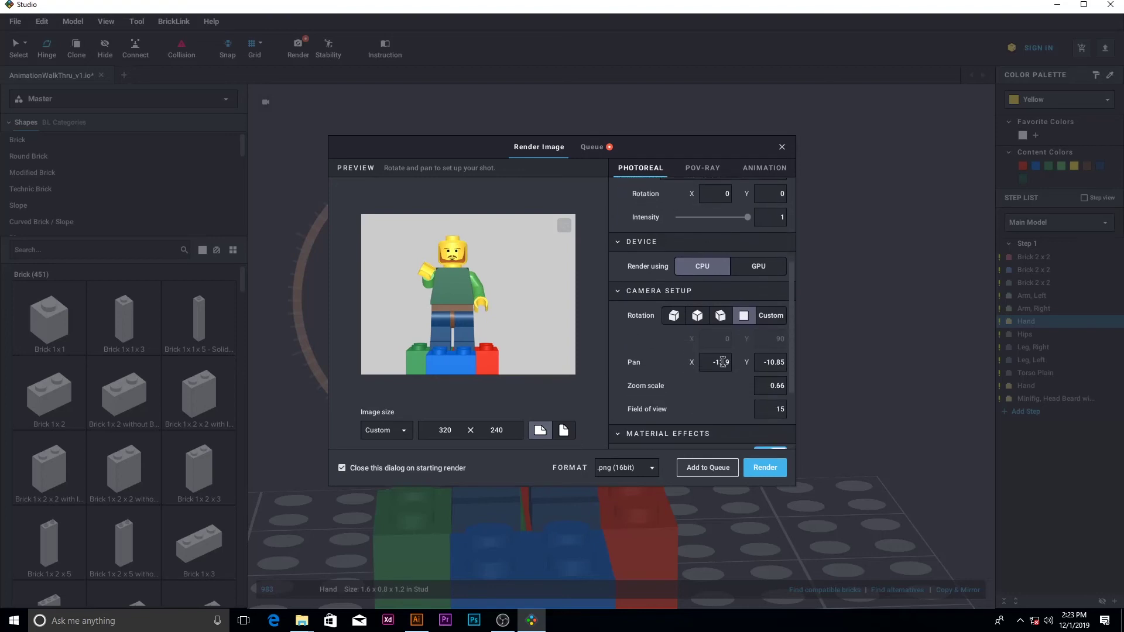
pyautogui.click(708, 468)
pyautogui.click(782, 148)
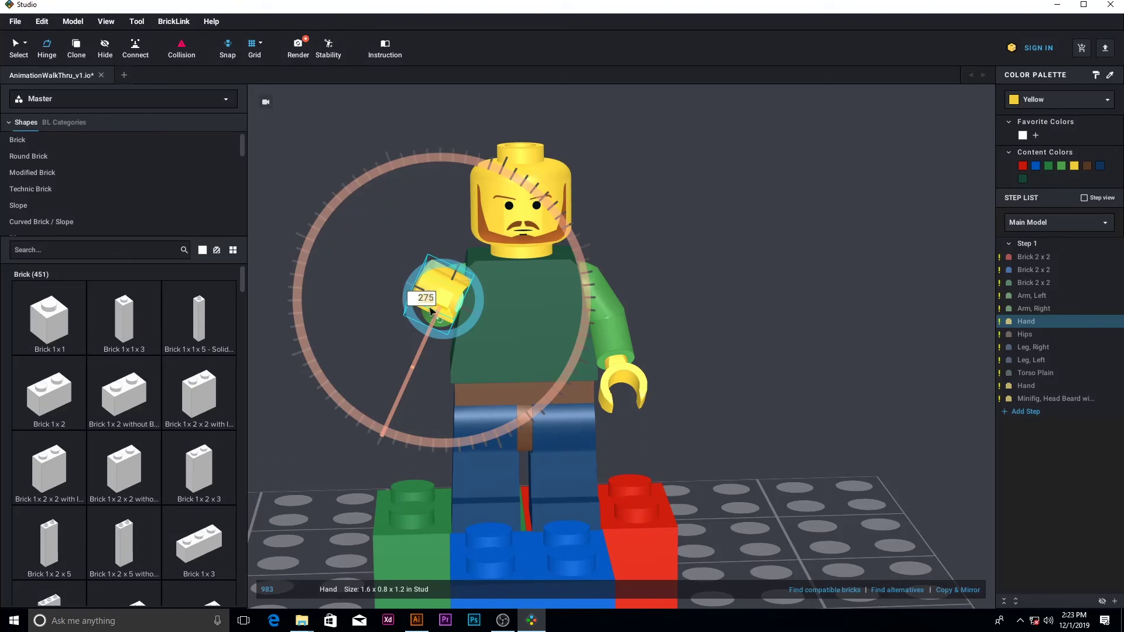
# Rotate the right hand to 265° and queue a photoreal .png frame from the front preset, panned to about X -13.9, Y -10.51.
pyautogui.scroll(-2, 430, 311)
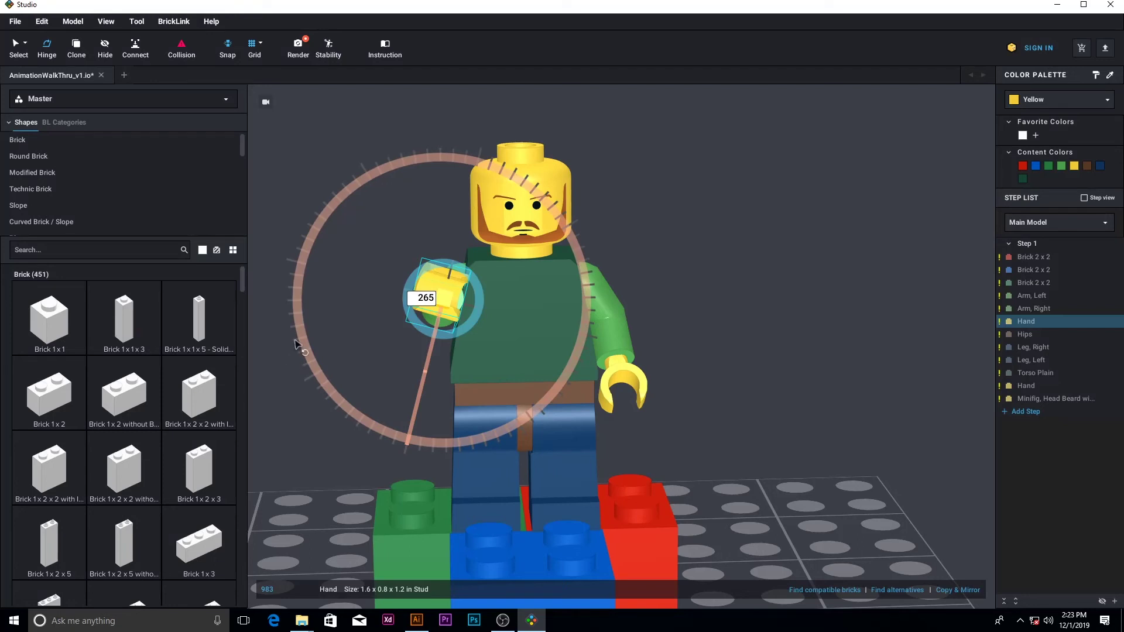
pyautogui.click(17, 46)
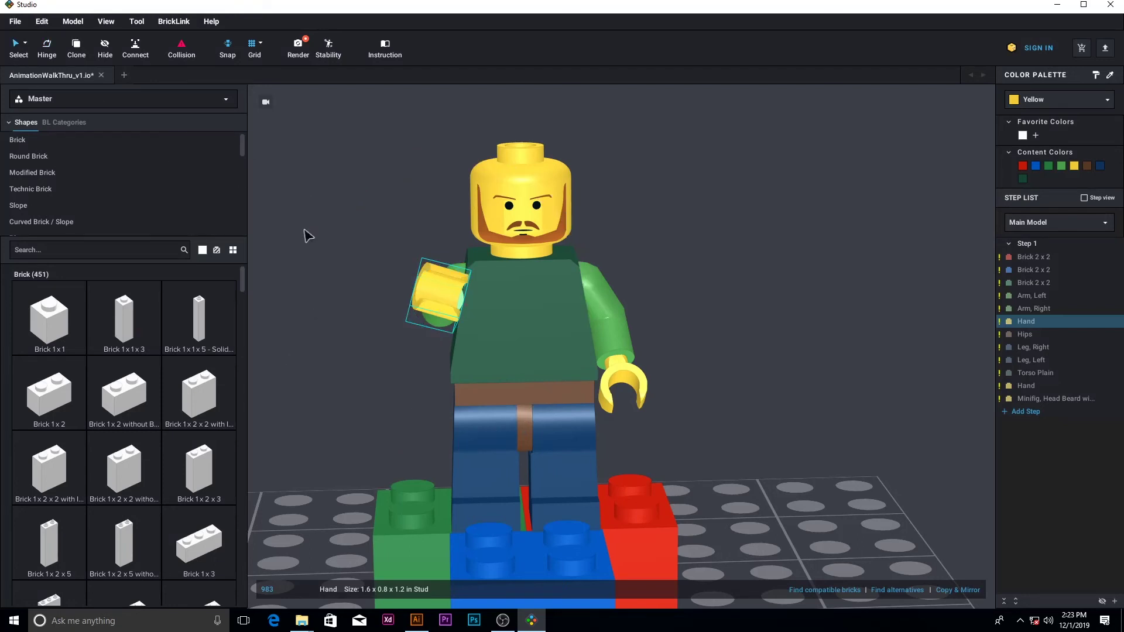
pyautogui.click(299, 51)
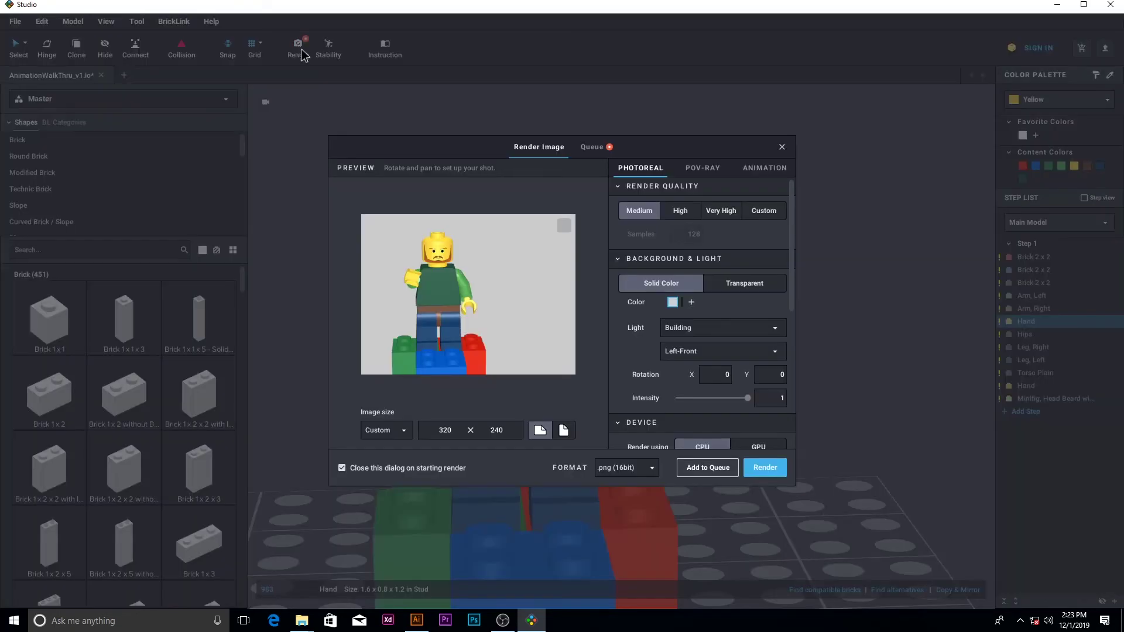
pyautogui.scroll(-3, 747, 311)
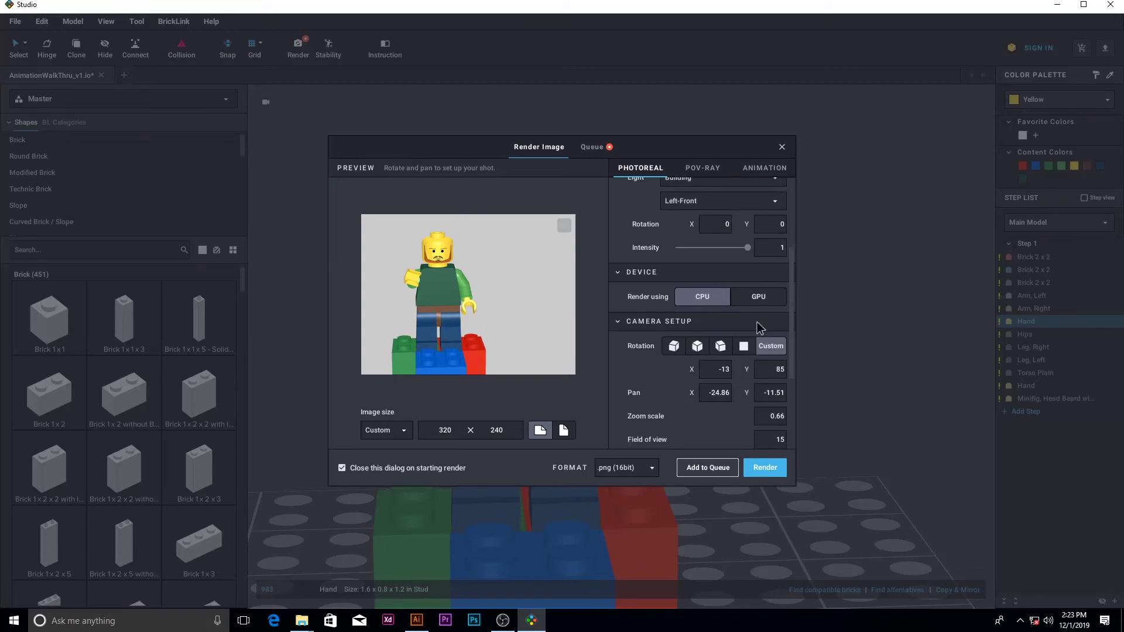
pyautogui.click(743, 344)
pyautogui.moveTo(434, 326); pyautogui.dragTo(455, 324, button='middle')
pyautogui.click(717, 470)
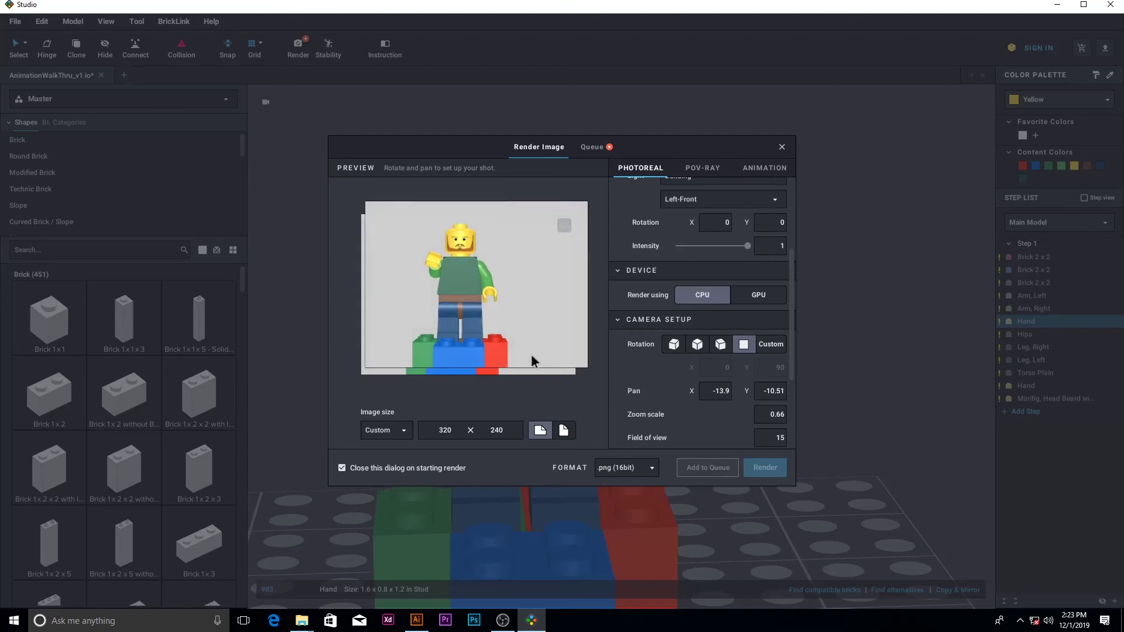
# Rotate the right hand further clockwise about its wrist and queue a photoreal .png frame from the front preset, panned to about X -6.59, Y -12.51.
pyautogui.click(782, 146)
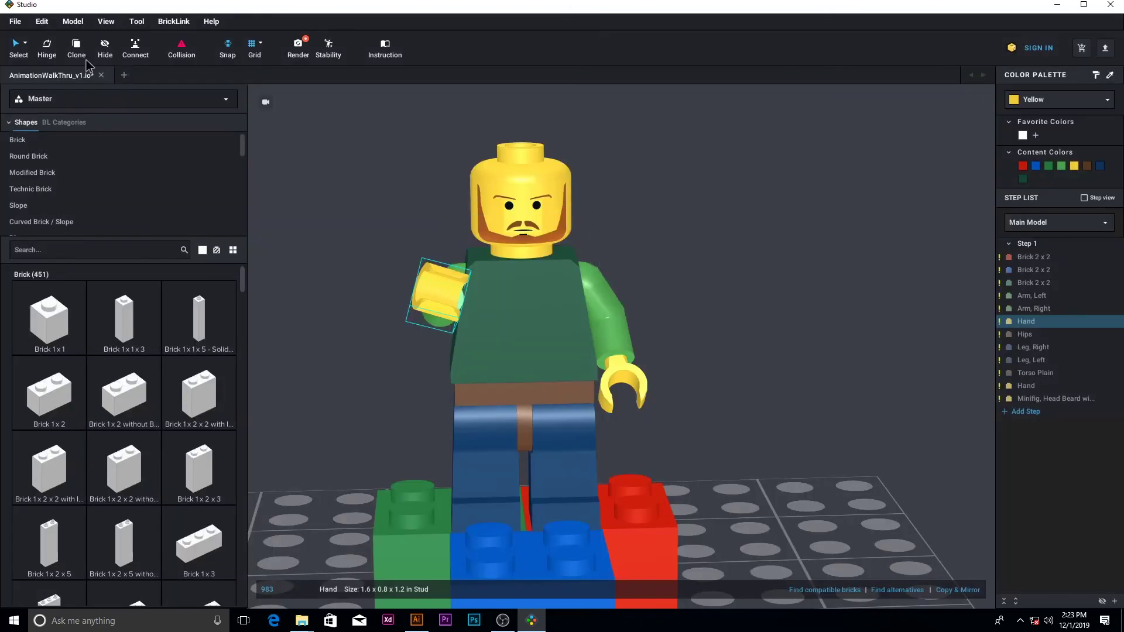
pyautogui.click(46, 47)
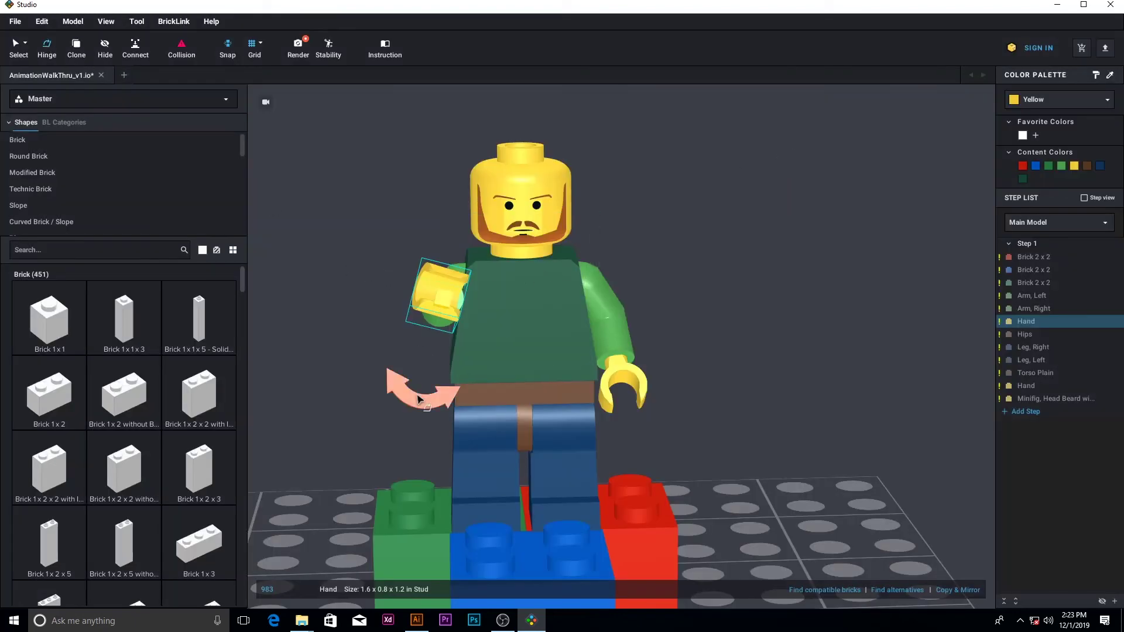
pyautogui.moveTo(419, 397); pyautogui.dragTo(375, 321)
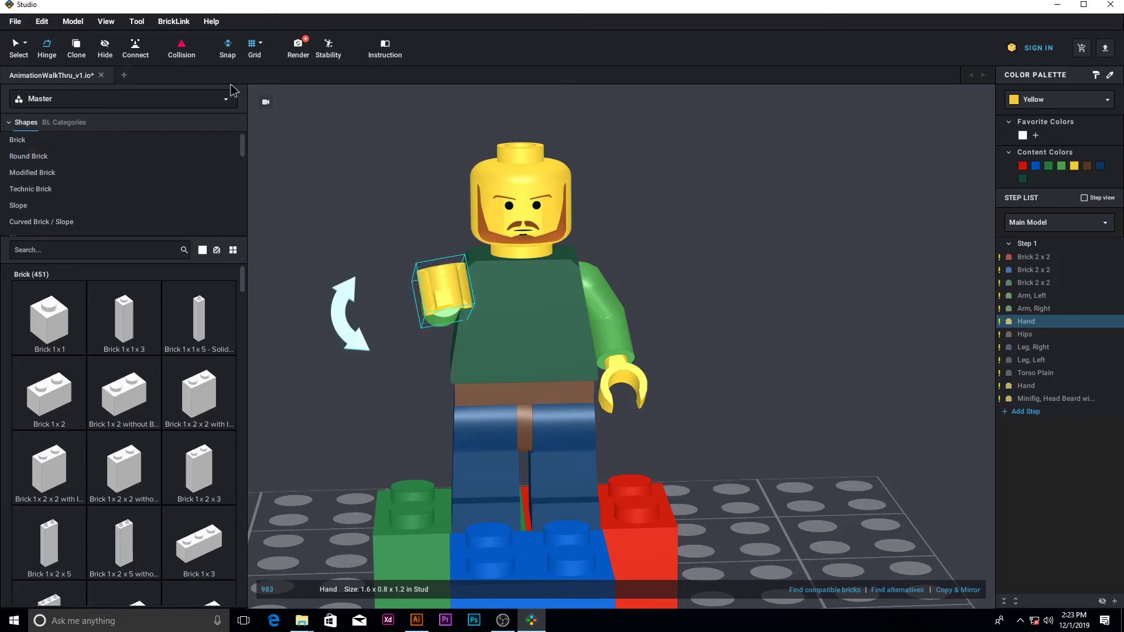
pyautogui.click(298, 50)
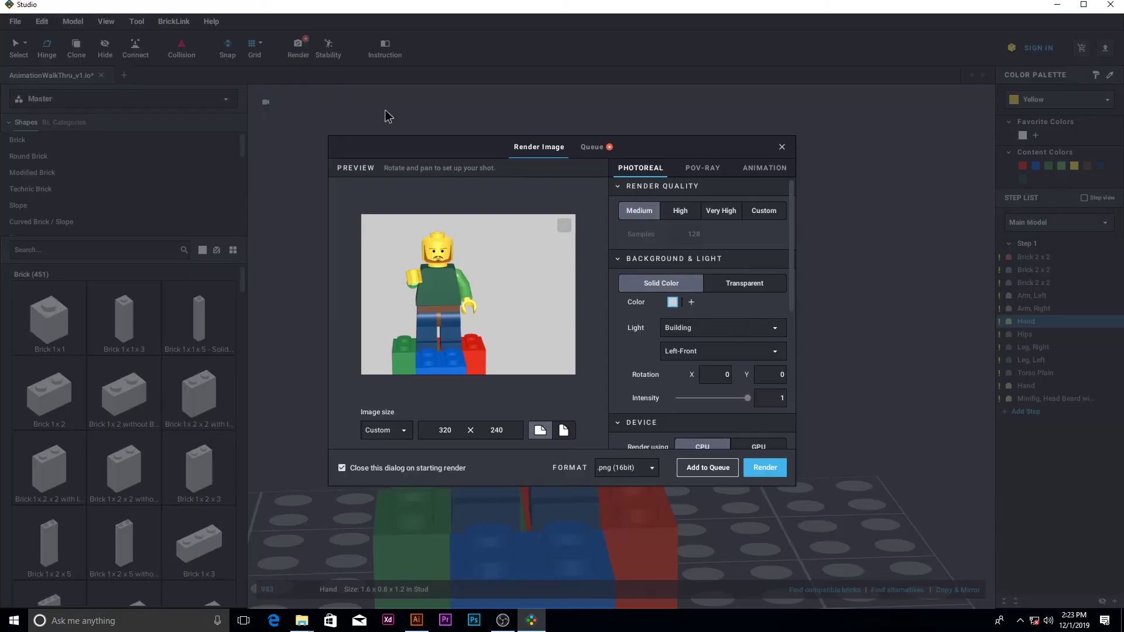
pyautogui.scroll(-5, 753, 330)
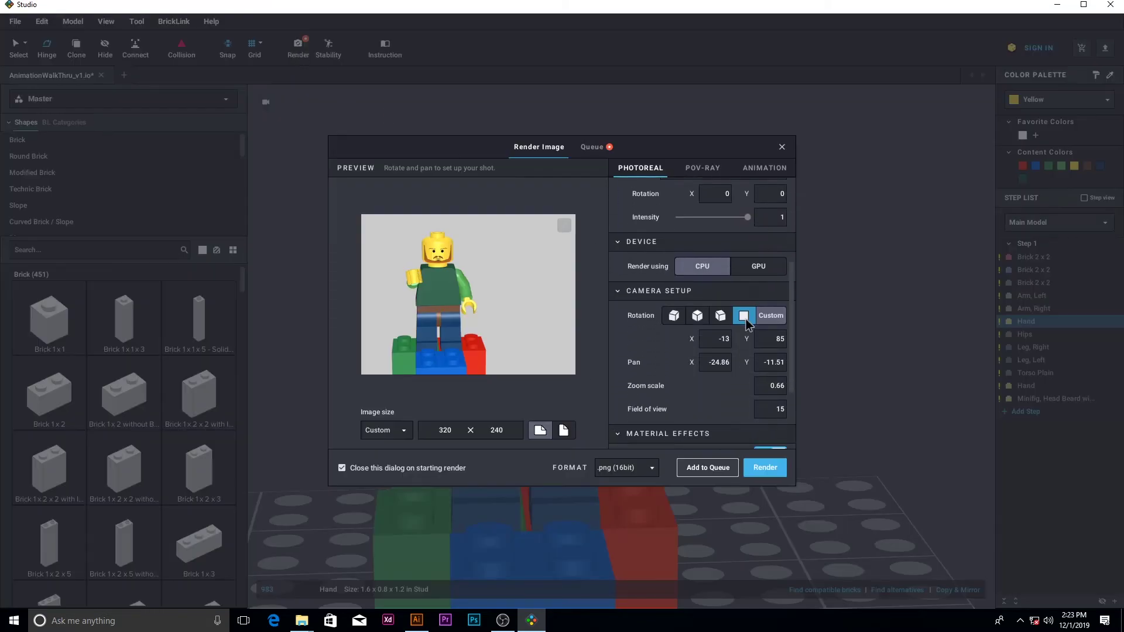
pyautogui.click(697, 314)
pyautogui.moveTo(459, 329); pyautogui.dragTo(490, 325, button='middle')
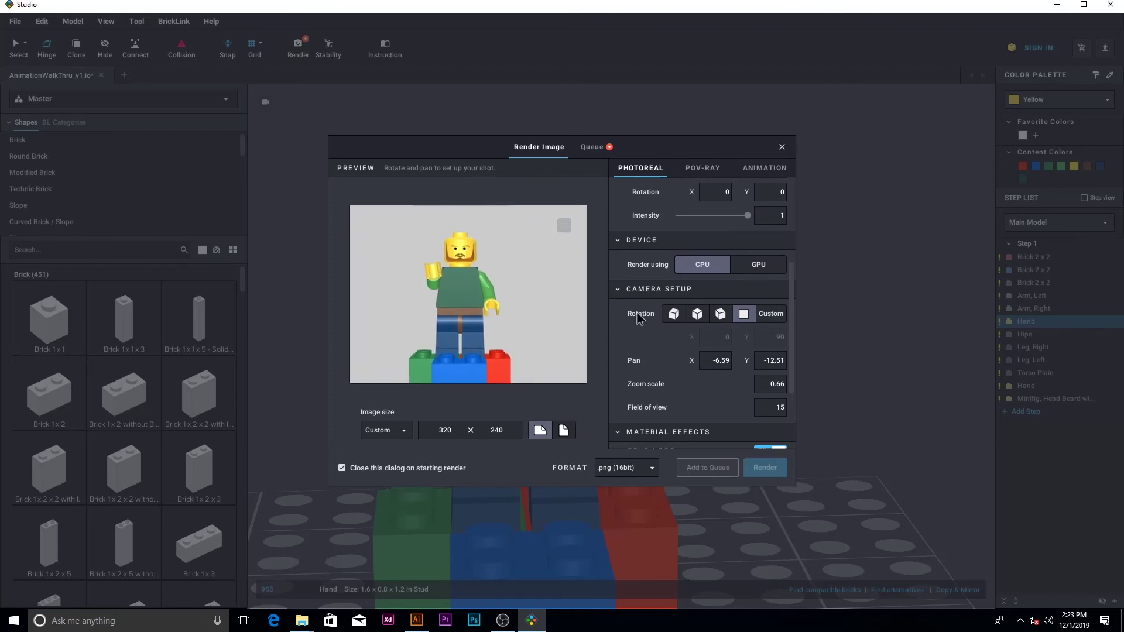
pyautogui.click(782, 146)
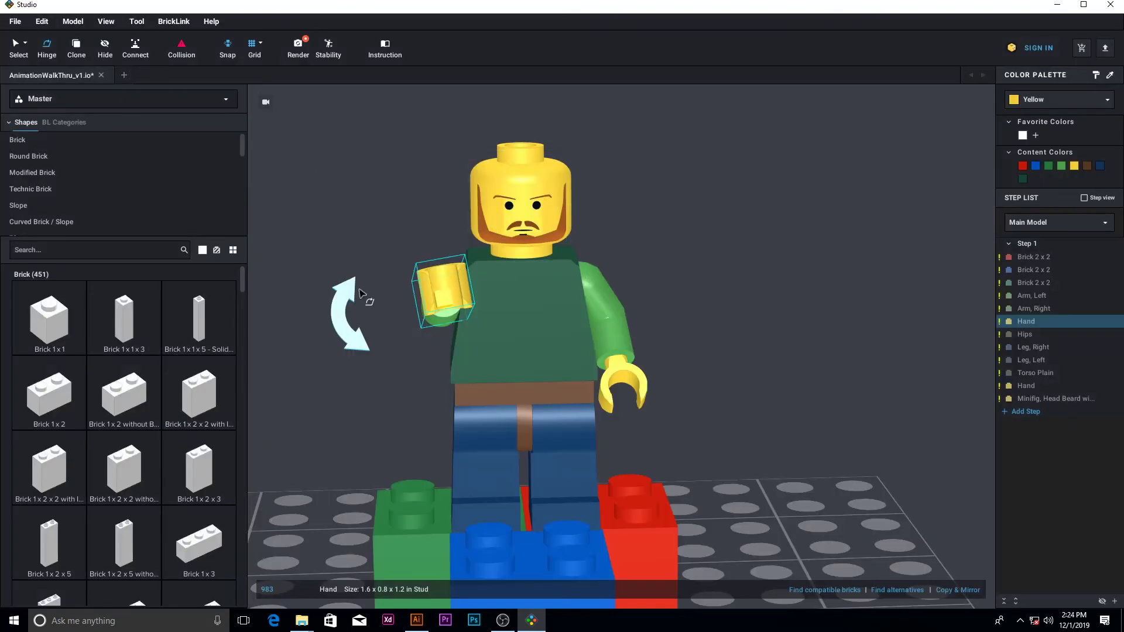
# Rotate the right hand clockwise again and queue a photoreal .png frame from the front preset, panned to about X -2.27, Y -11.18.
pyautogui.moveTo(337, 317); pyautogui.dragTo(379, 264)
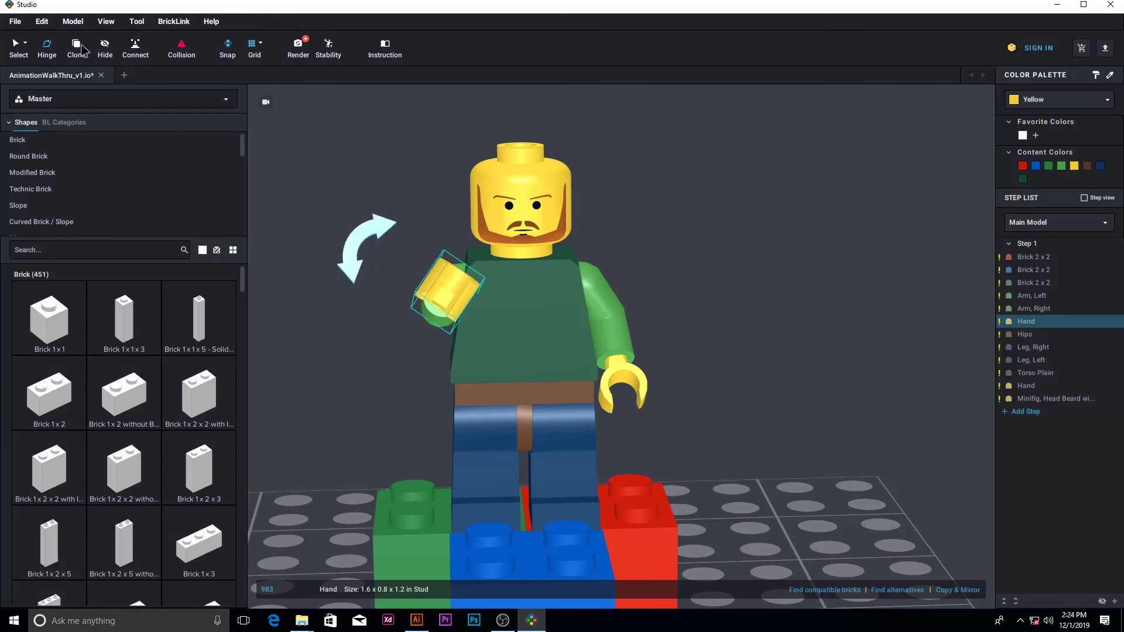
pyautogui.click(298, 47)
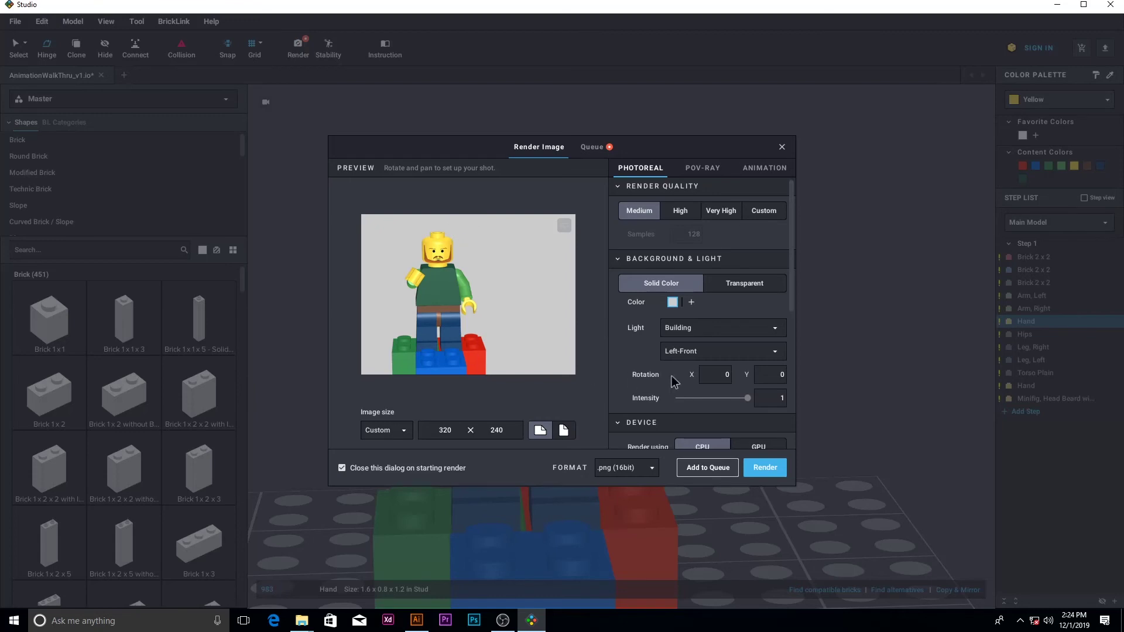
pyautogui.scroll(-5, 674, 380)
pyautogui.click(743, 299)
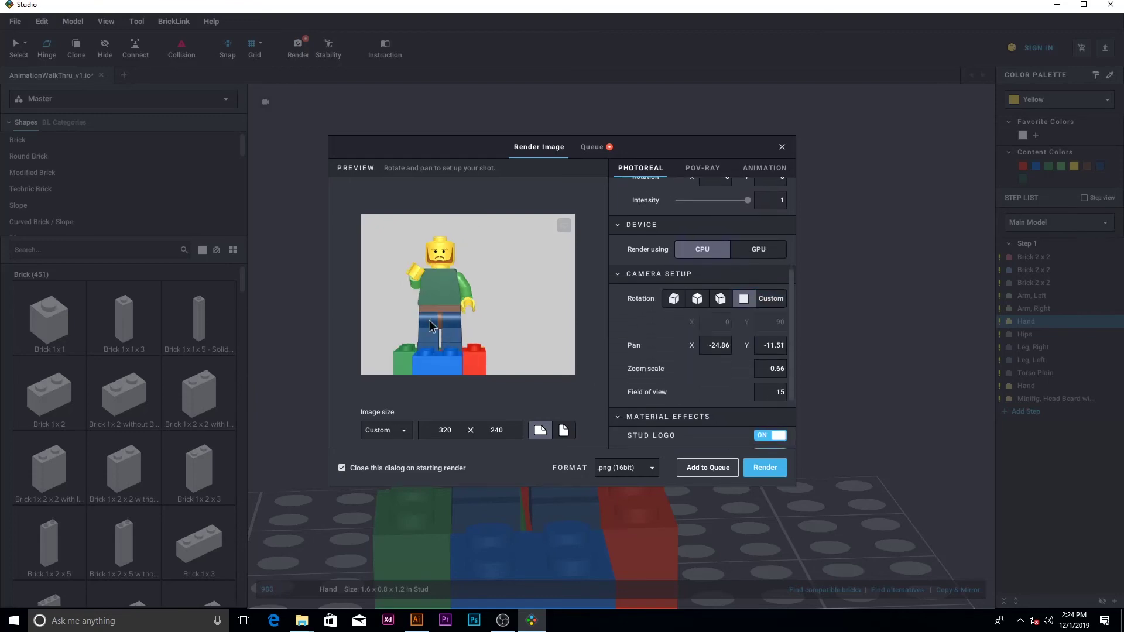
pyautogui.moveTo(430, 320); pyautogui.dragTo(466, 318, button='middle')
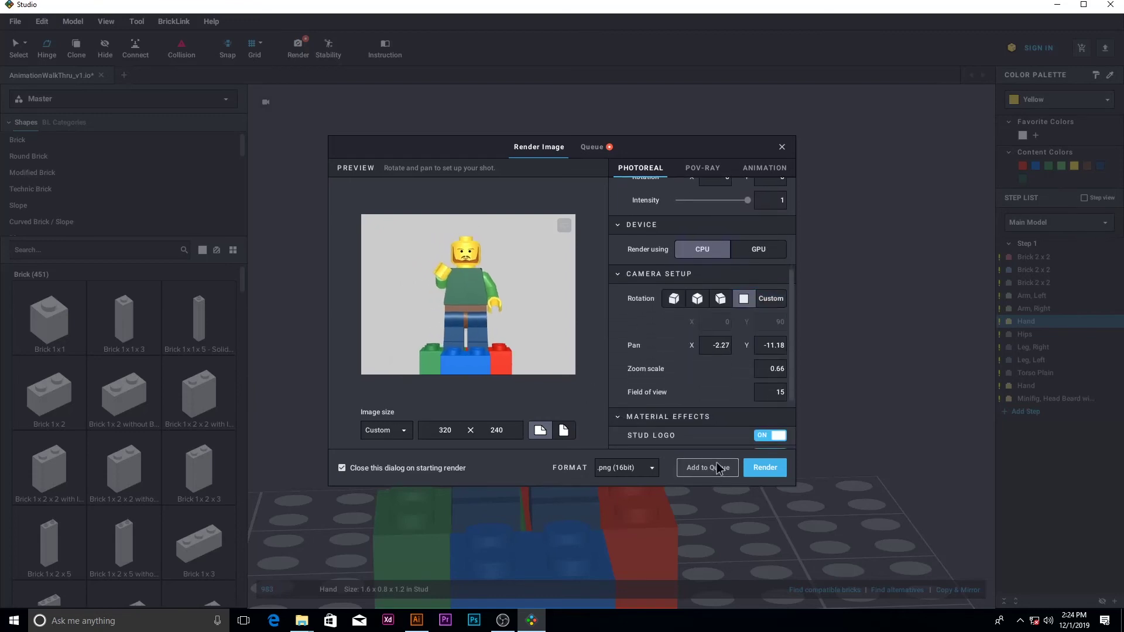
pyautogui.click(782, 147)
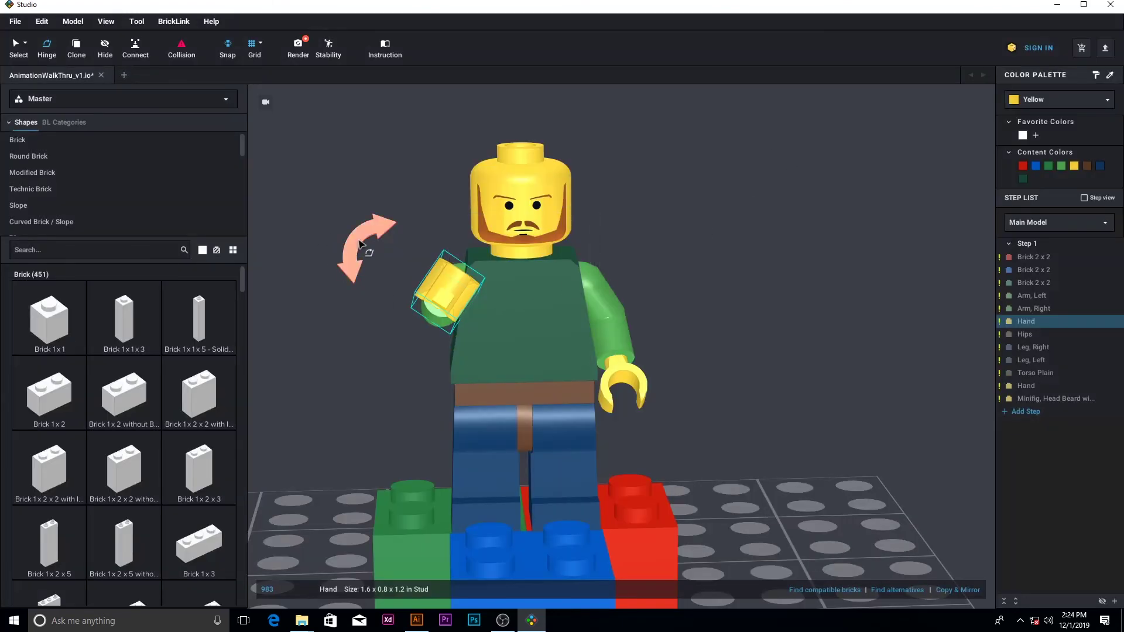
# Rotate the right hand slightly further clockwise and queue a 320 × 240 photoreal .png frame without repositioning the render camera.
pyautogui.moveTo(359, 244); pyautogui.dragTo(394, 229)
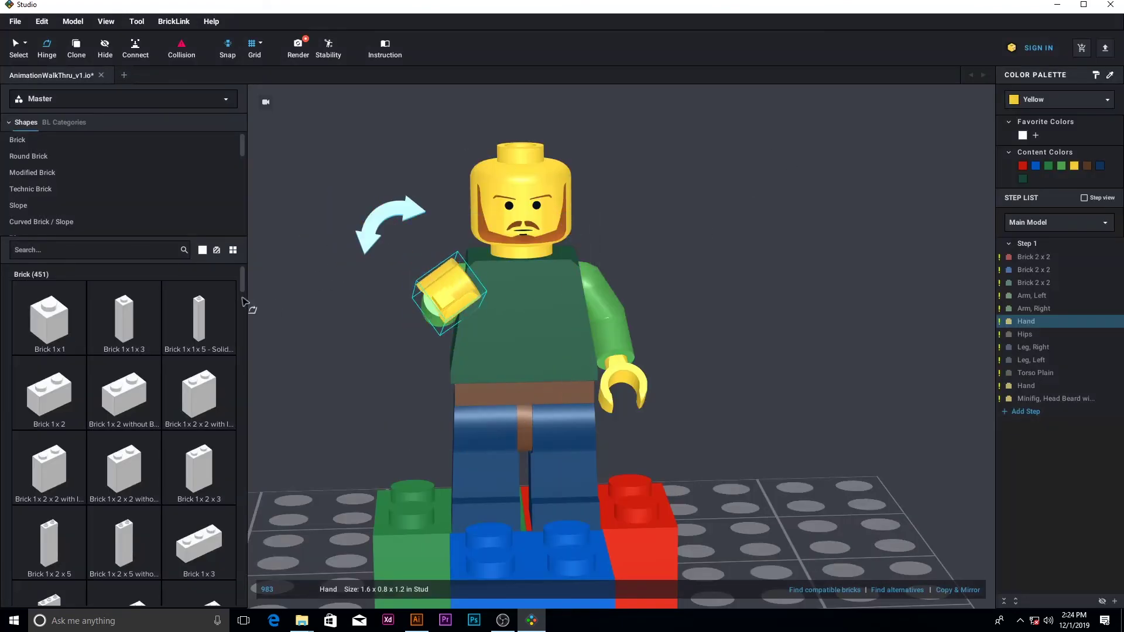
pyautogui.click(297, 45)
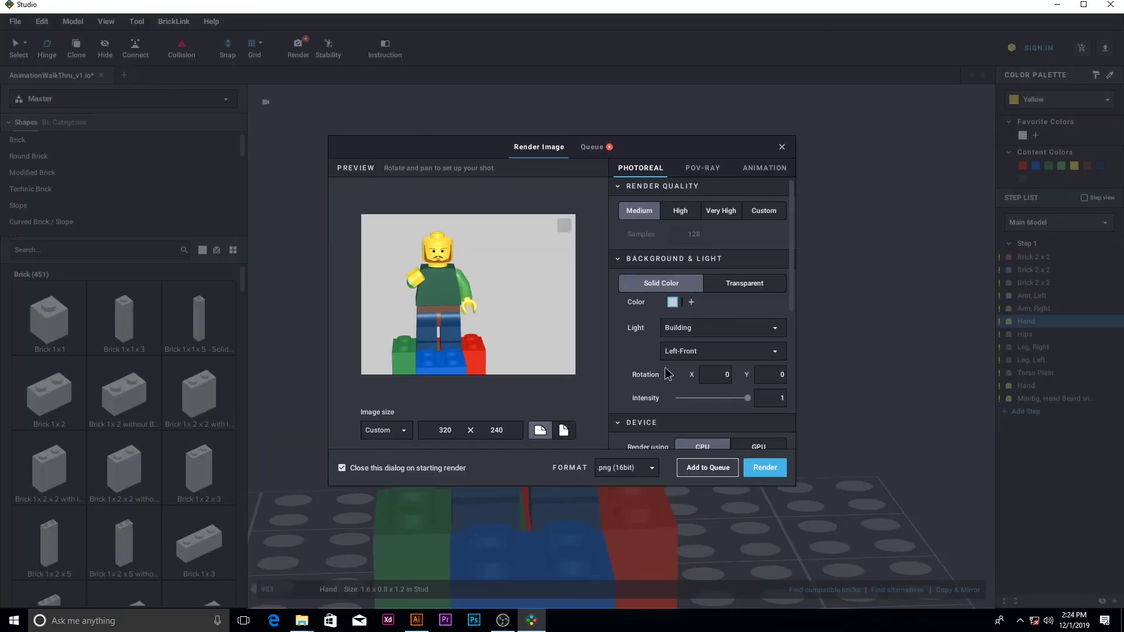
pyautogui.click(701, 470)
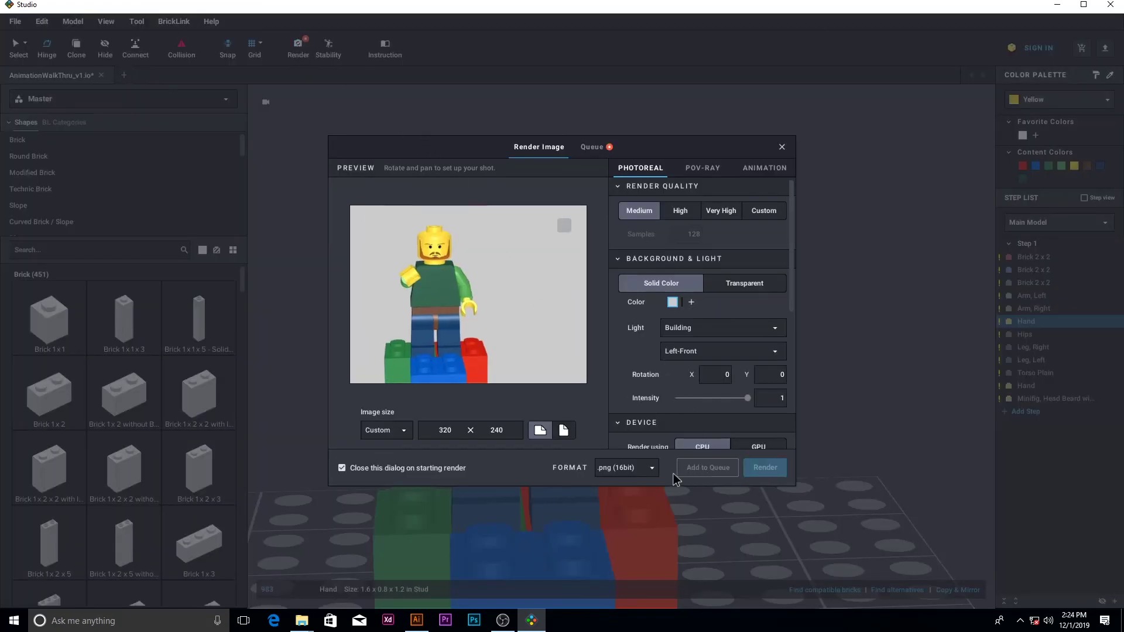
pyautogui.click(781, 147)
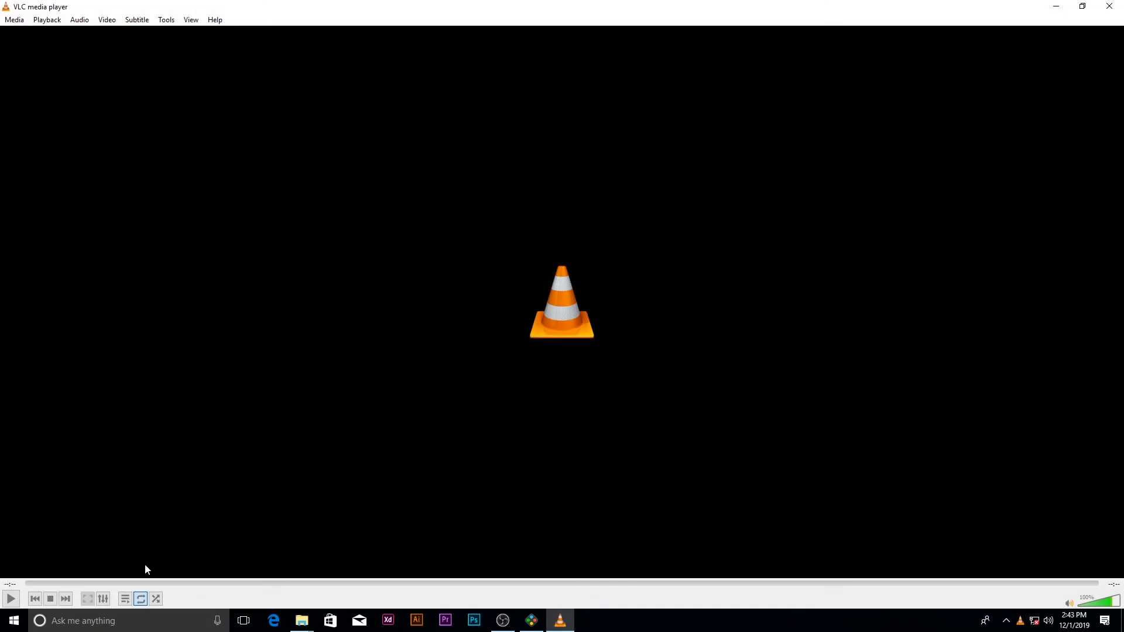
# Play the finished animation AnimationWalkThru_v1c.mp4 in VLC media player.
pyautogui.click(12, 599)
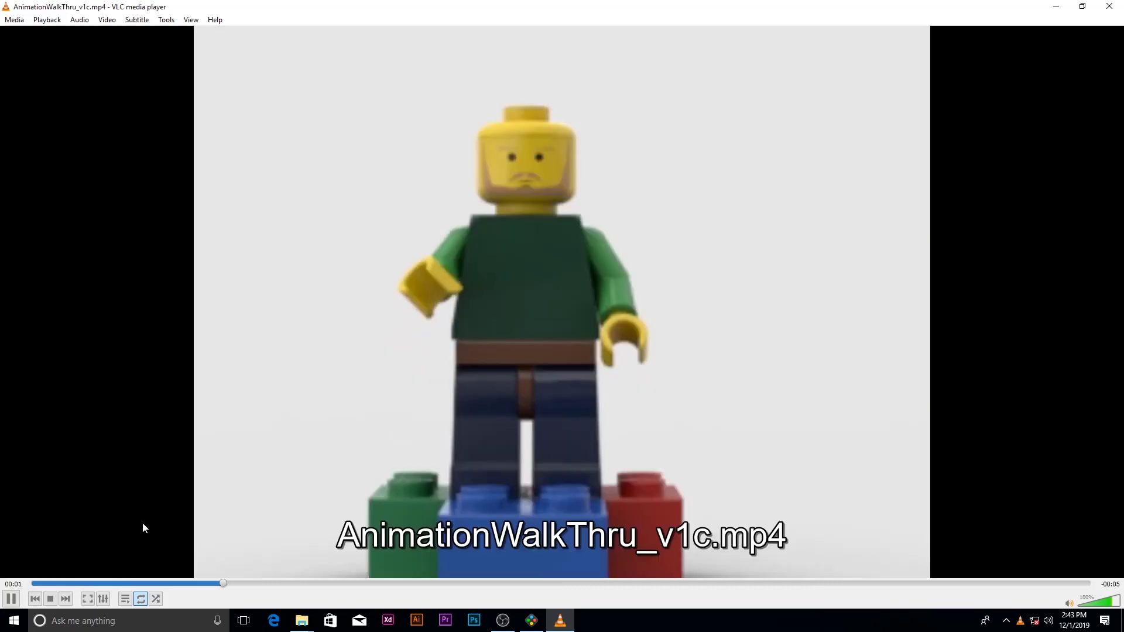